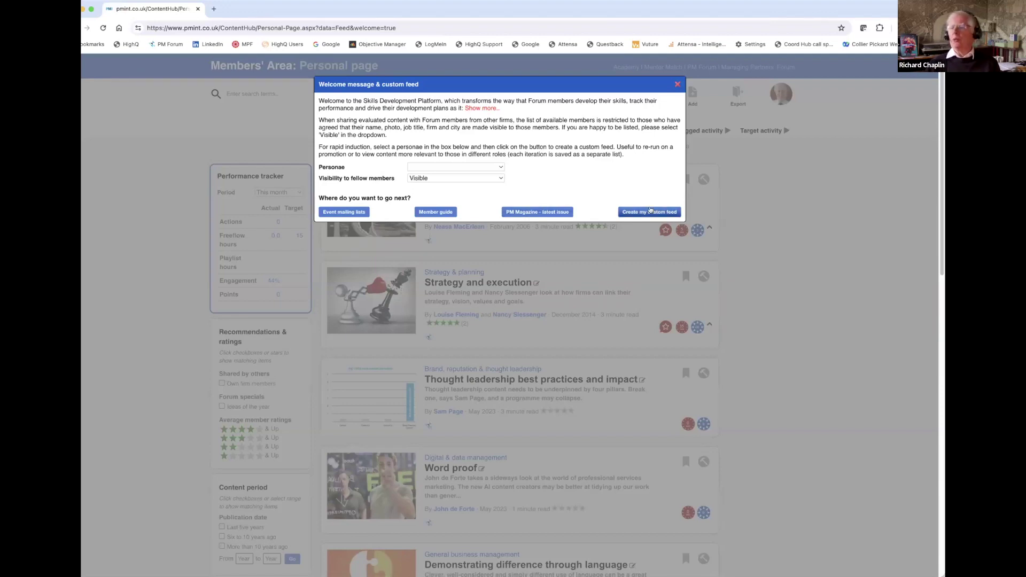
Generate a custom feed for the Marketing assistant persona, bringing up 230 results.
click(500, 168)
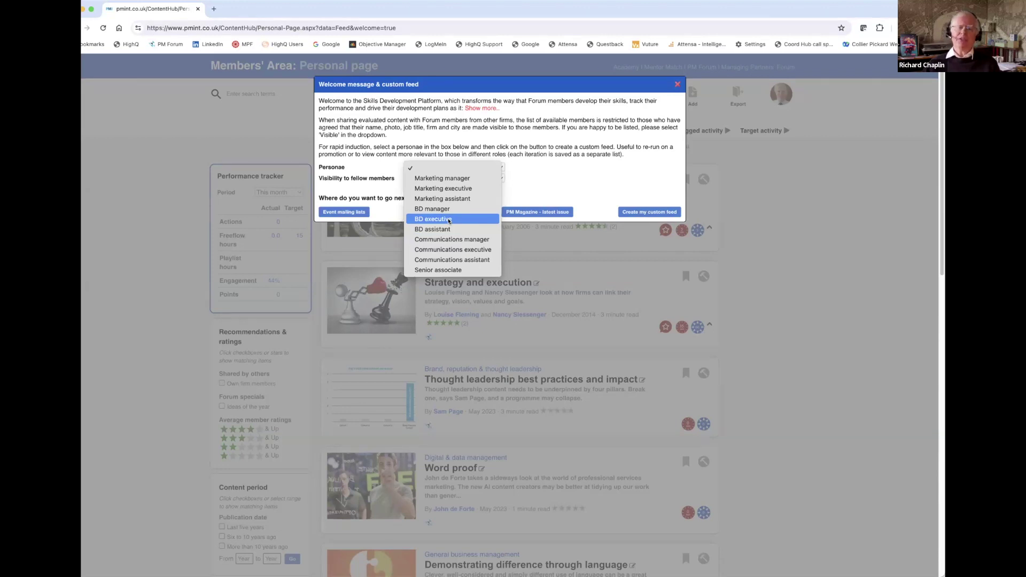
click(473, 200)
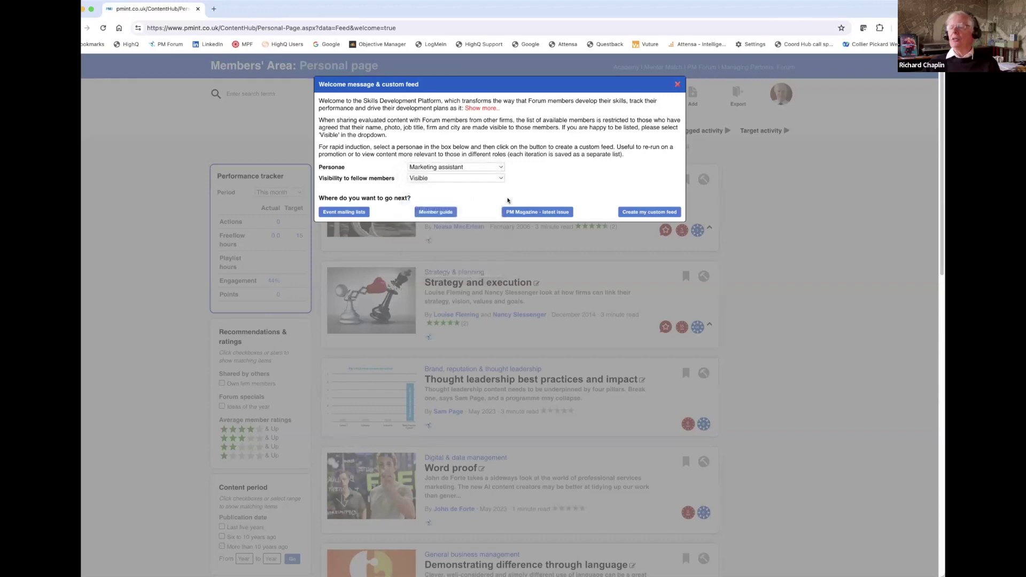
click(643, 212)
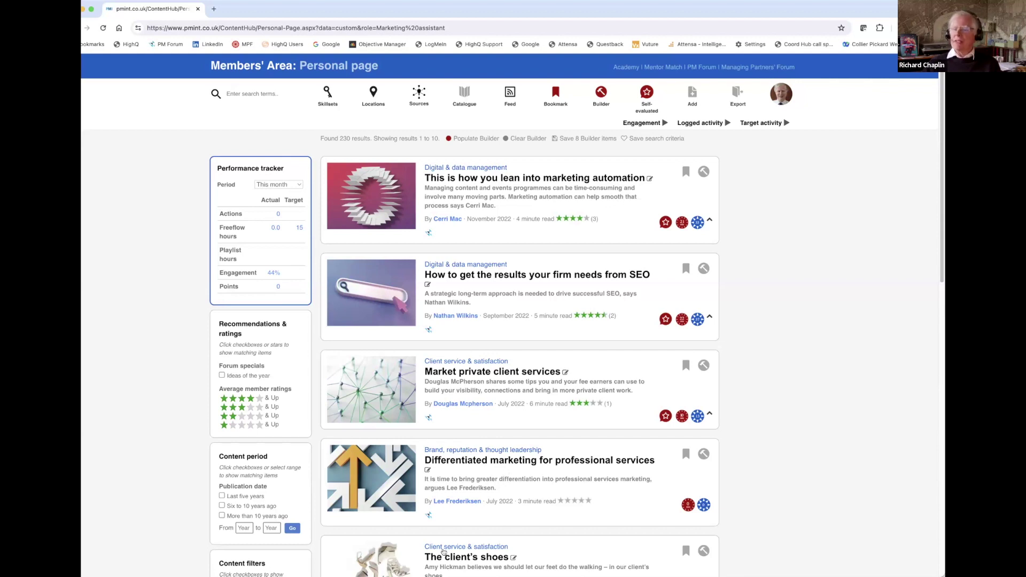
Limit the feed to the last five years, trying then clearing the four-star rating filter.
click(222, 497)
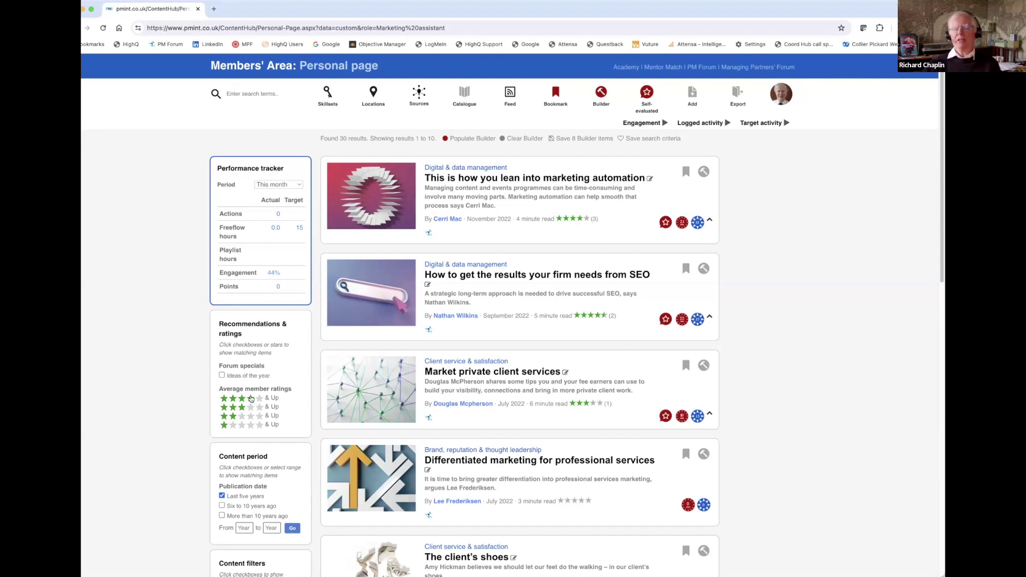
click(241, 398)
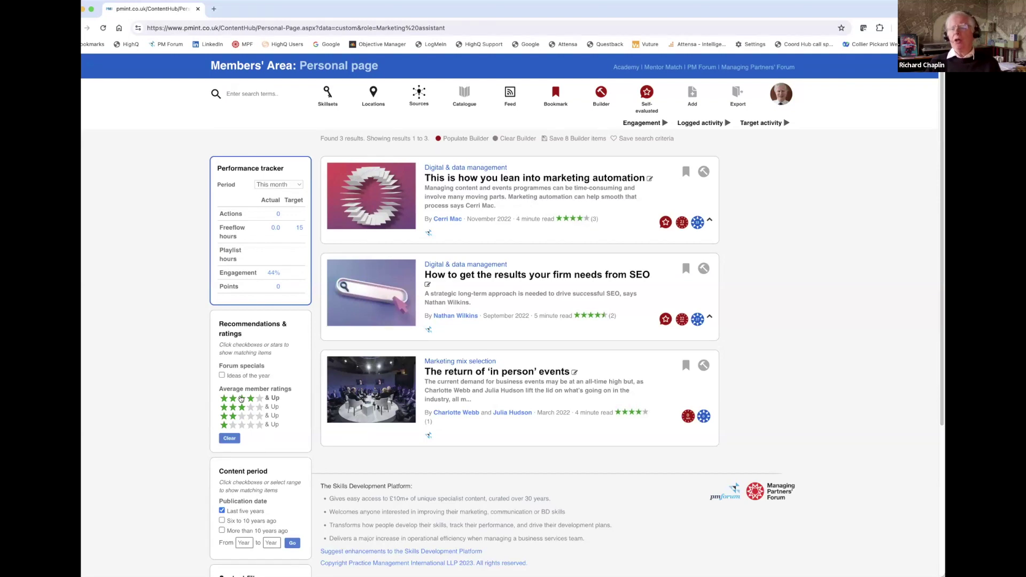
click(227, 438)
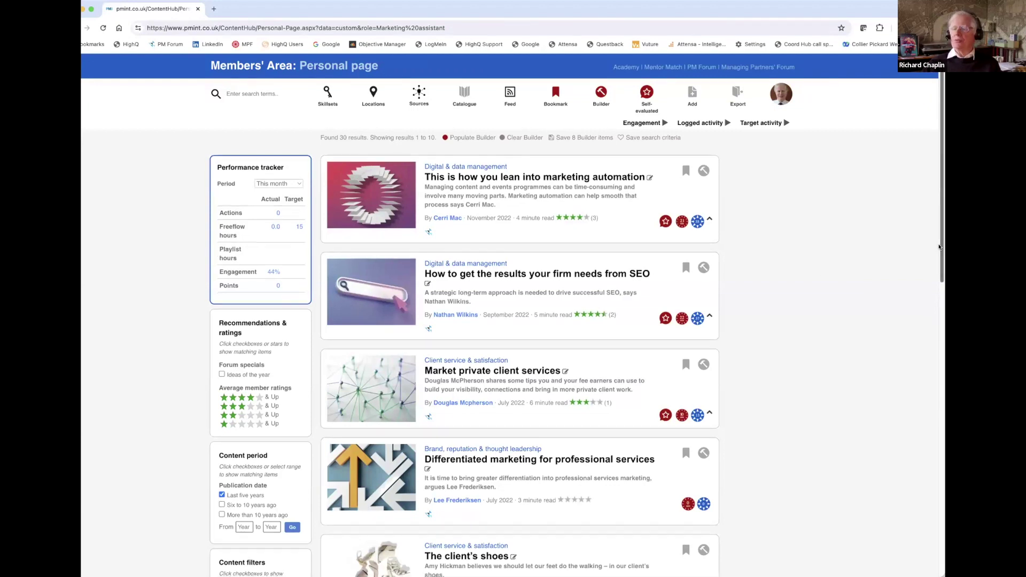
scroll(936, 466, down, 6)
scroll(936, 466, down, 6)
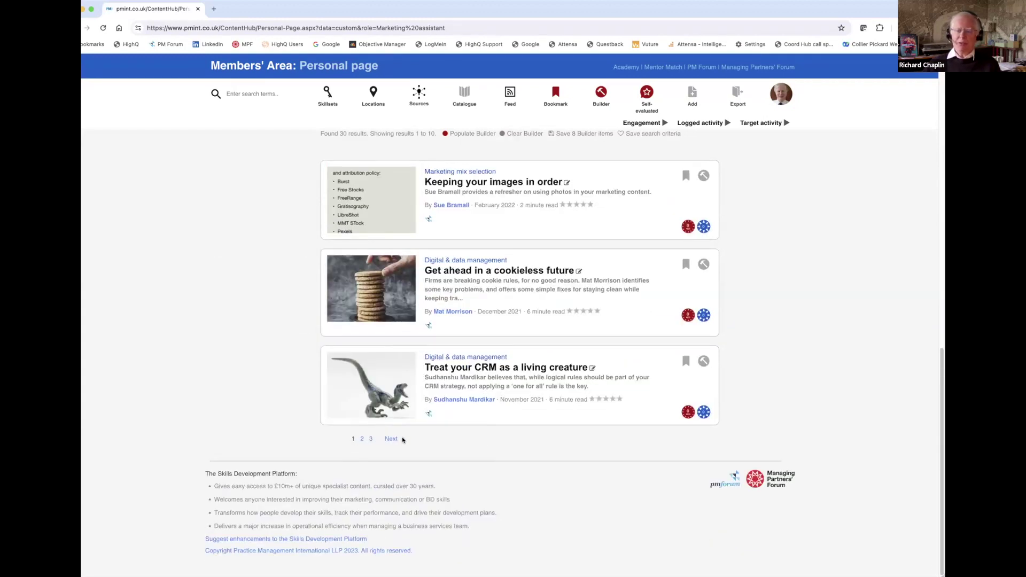
scroll(942, 415, up, 6)
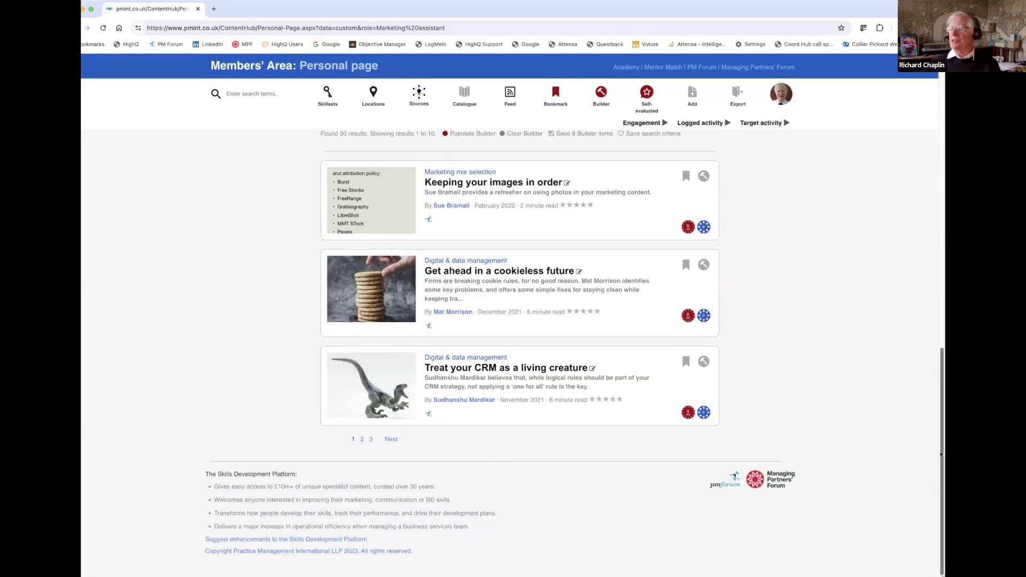
scroll(942, 415, up, 6)
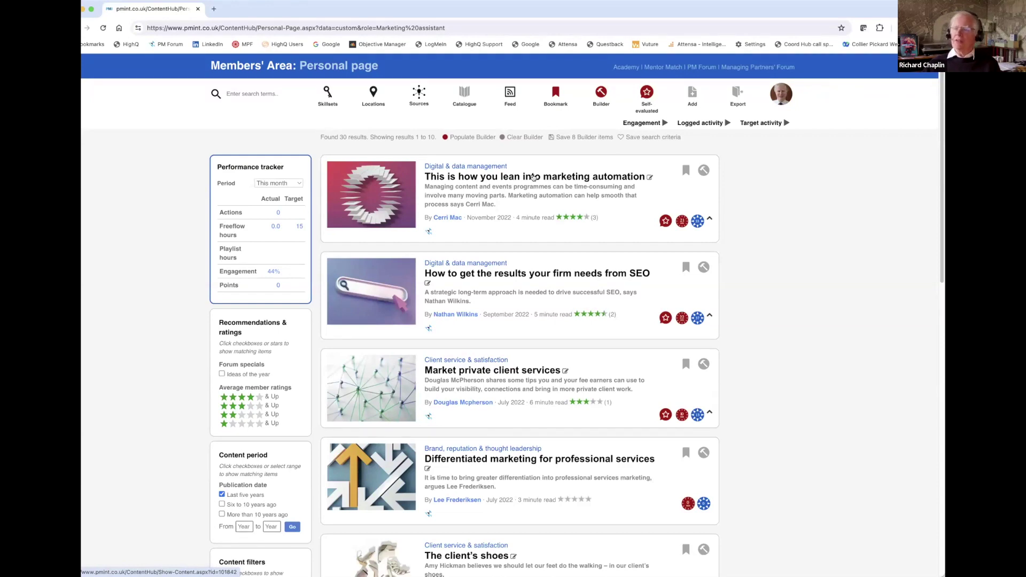
From the marketing automation article, clear all existing bookmarks and bookmark The client's shoes.
click(534, 177)
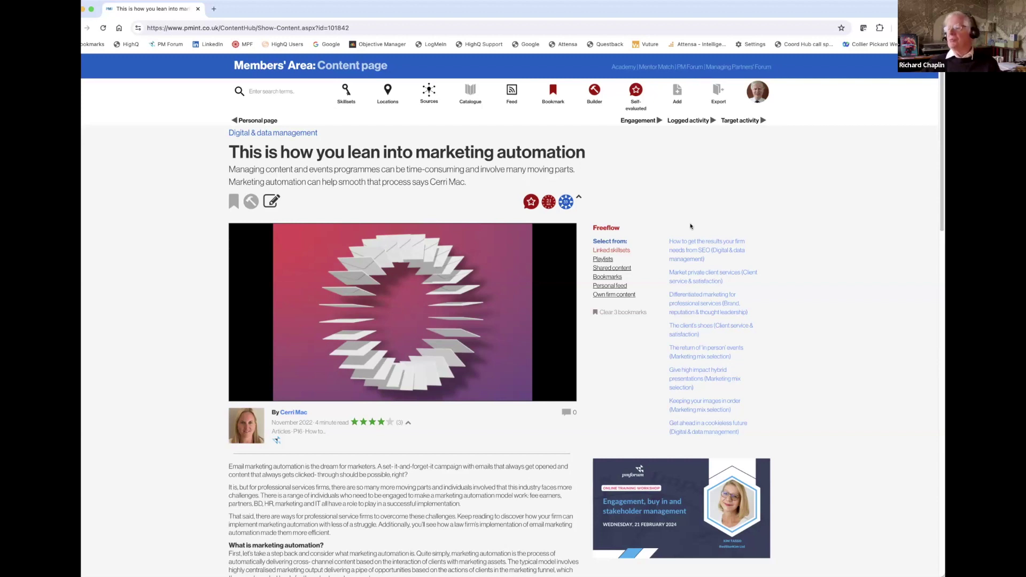
click(595, 312)
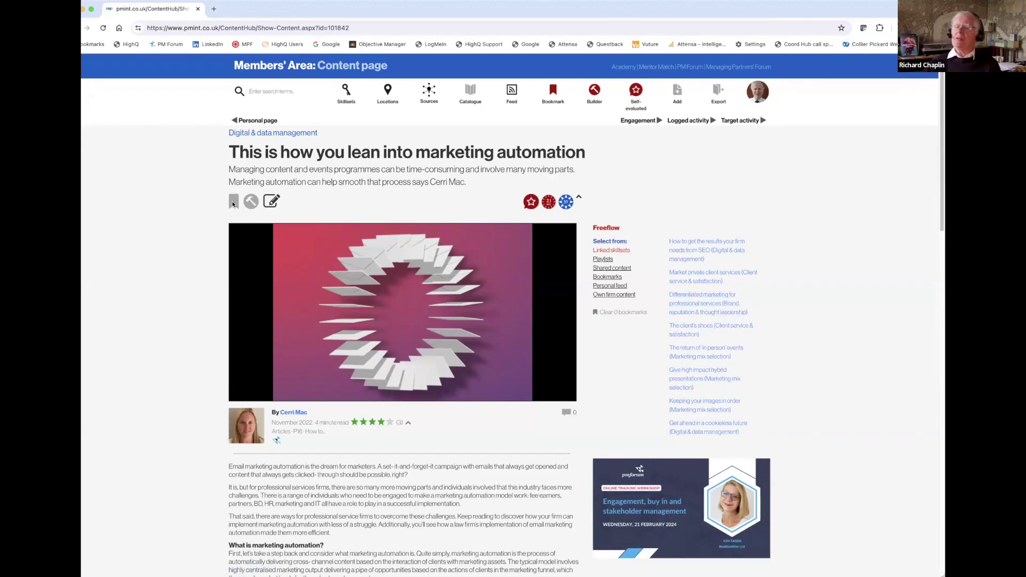
click(694, 327)
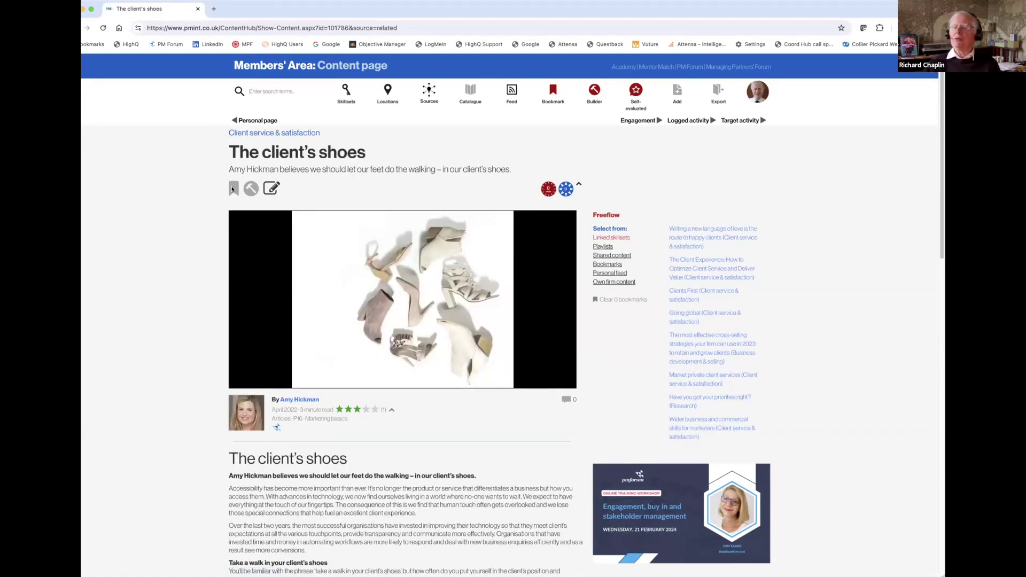
click(255, 189)
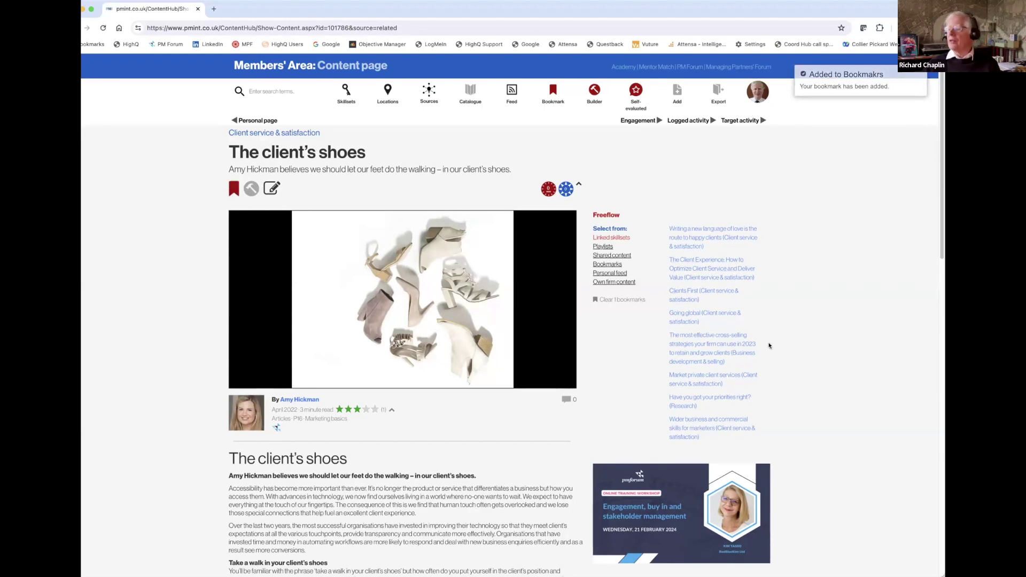
Bookmark Wider business and commercial skills for marketers and Market private client services, then list bookmarks.
click(712, 421)
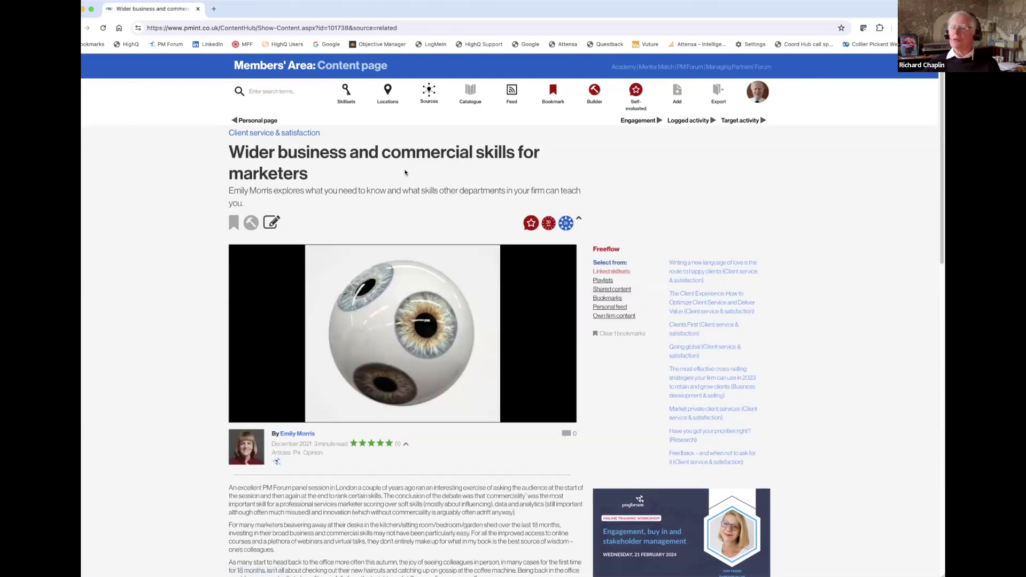
click(231, 222)
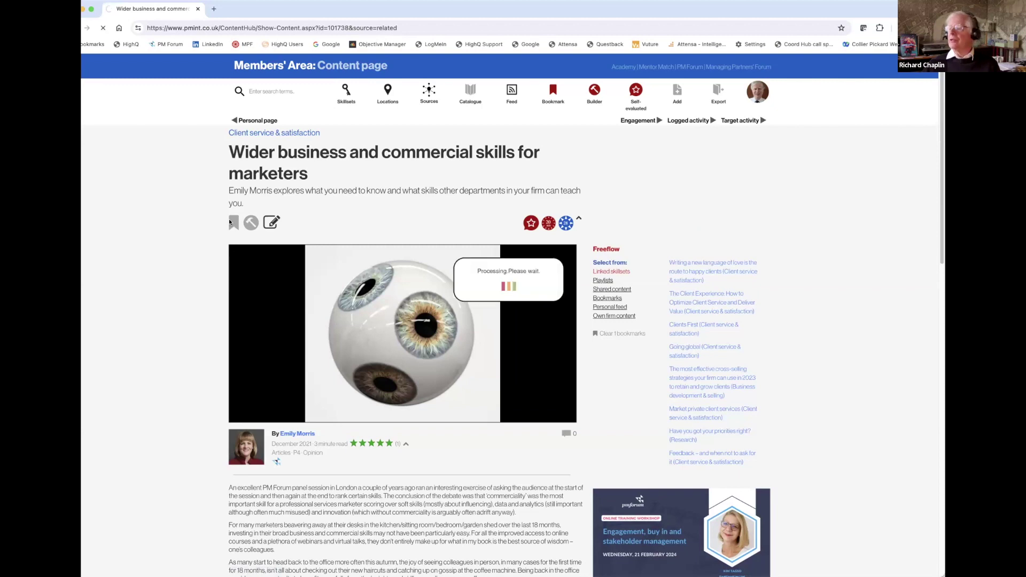
click(687, 346)
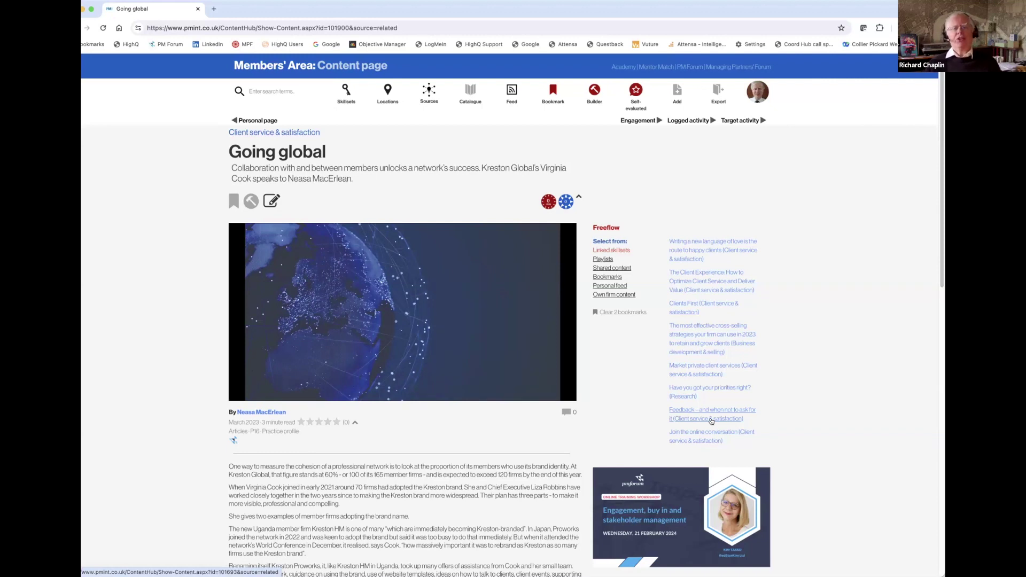
click(724, 373)
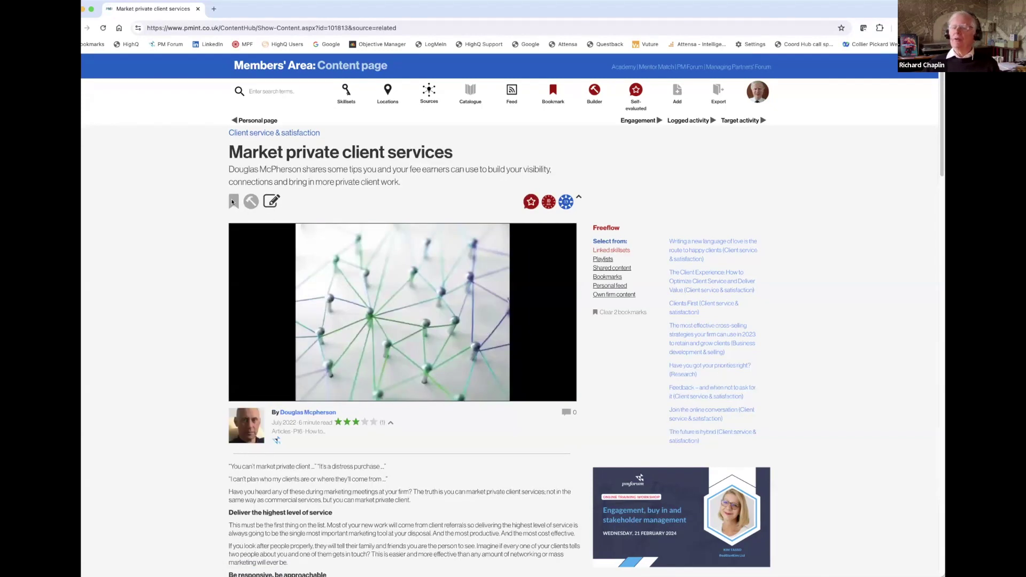
click(232, 202)
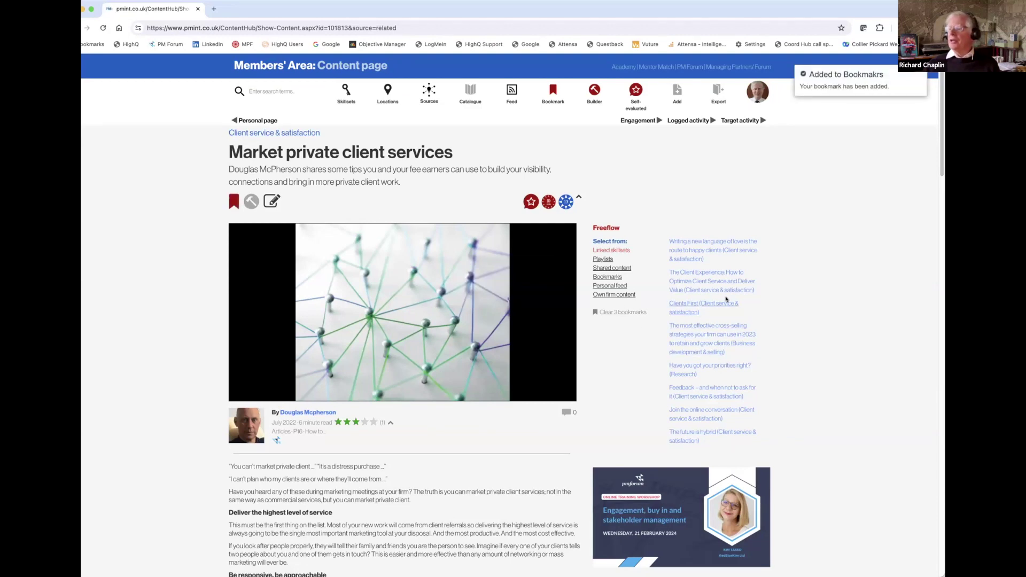
click(611, 277)
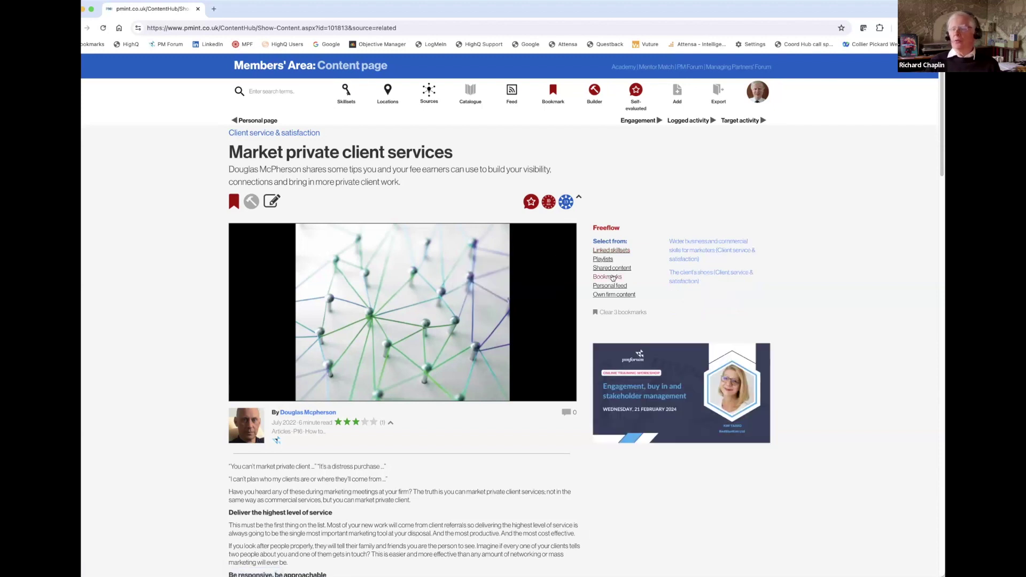
Show all bookmarked articles, then search for 'content marketing' to get 61 results.
click(554, 91)
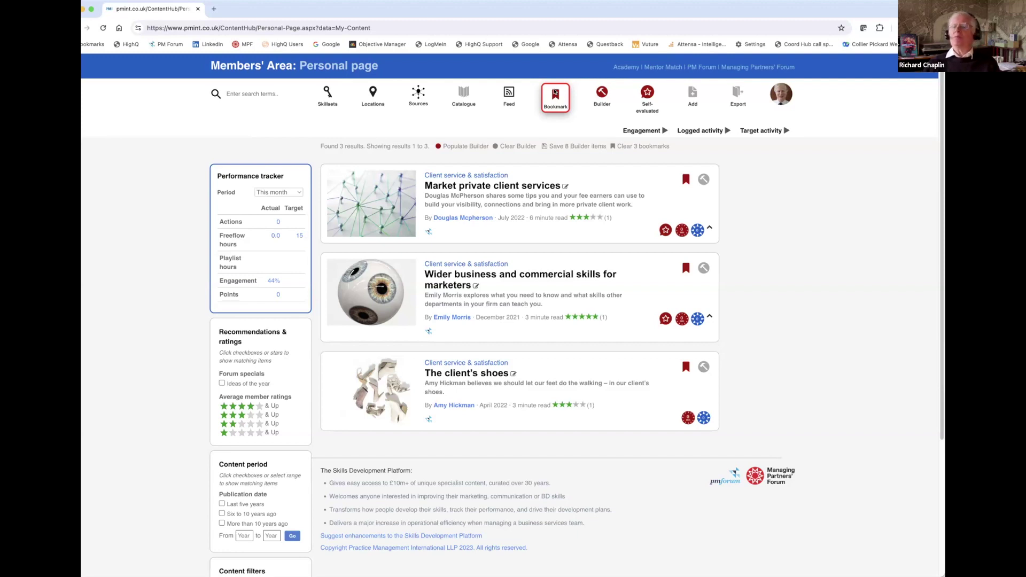
click(256, 89)
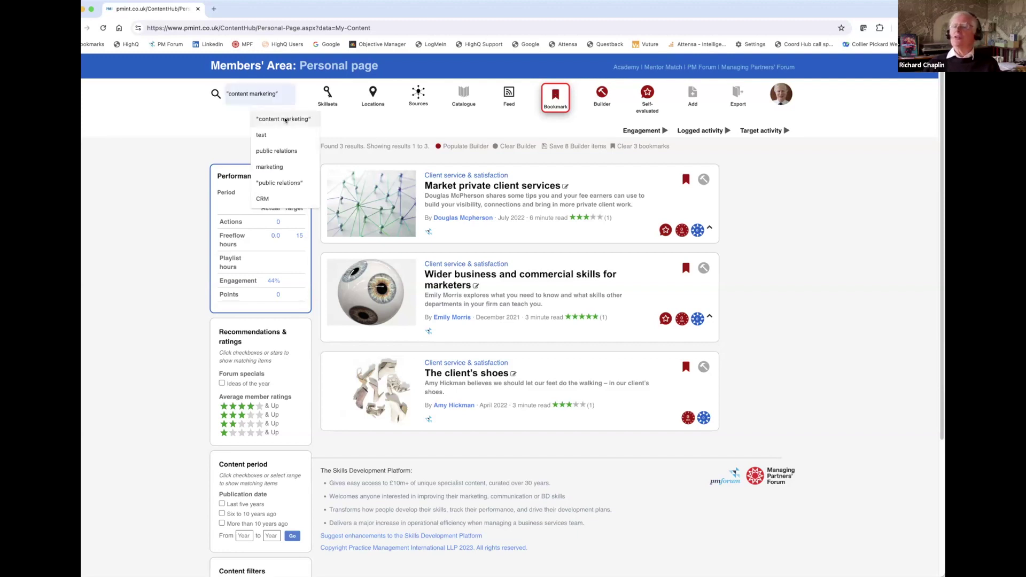
click(256, 116)
click(216, 94)
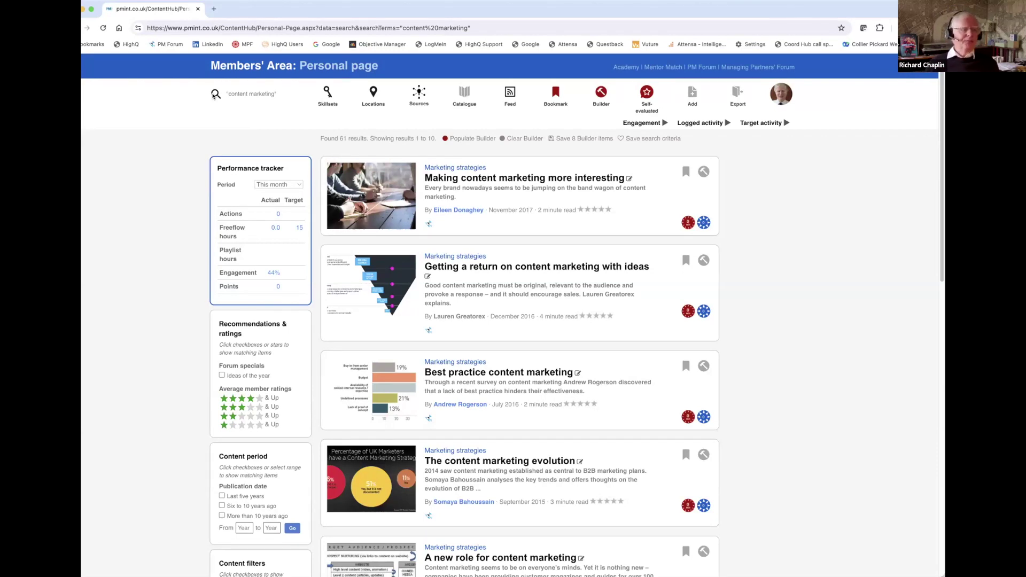
scroll(215, 95, down, 1)
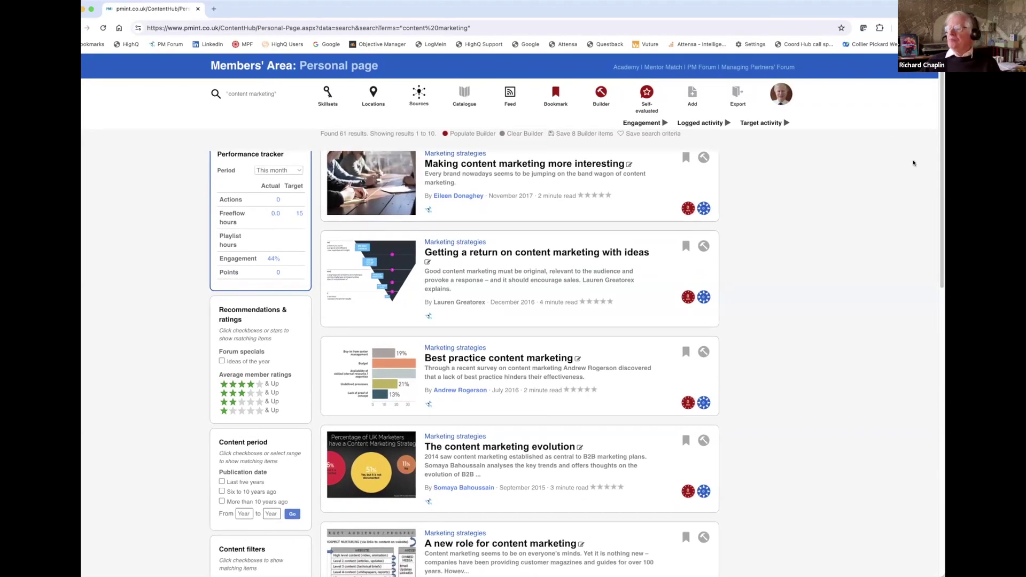
scroll(932, 231, down, 5)
scroll(908, 144, up, 6)
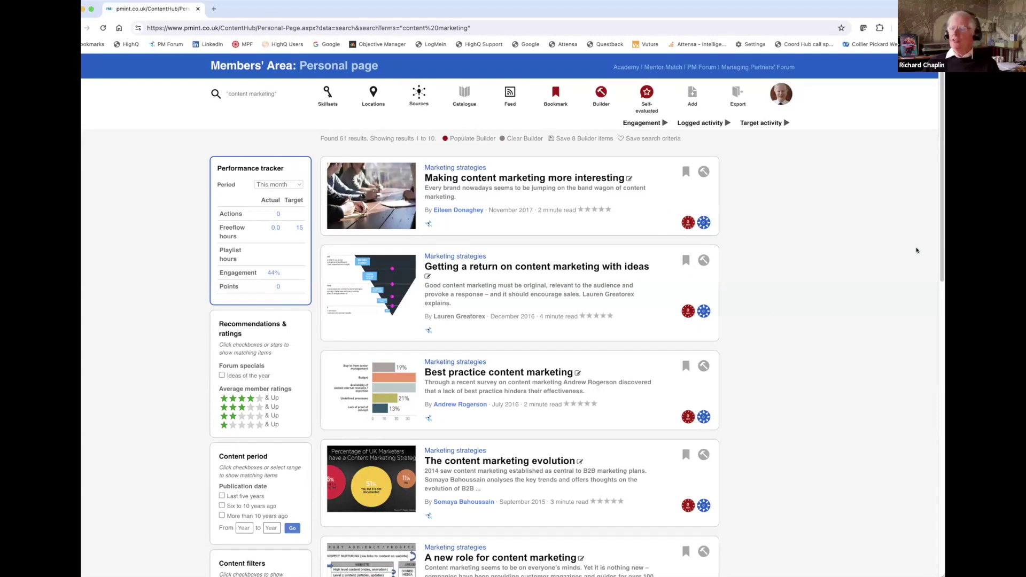
scroll(940, 247, down, 2)
scroll(938, 267, down, 8)
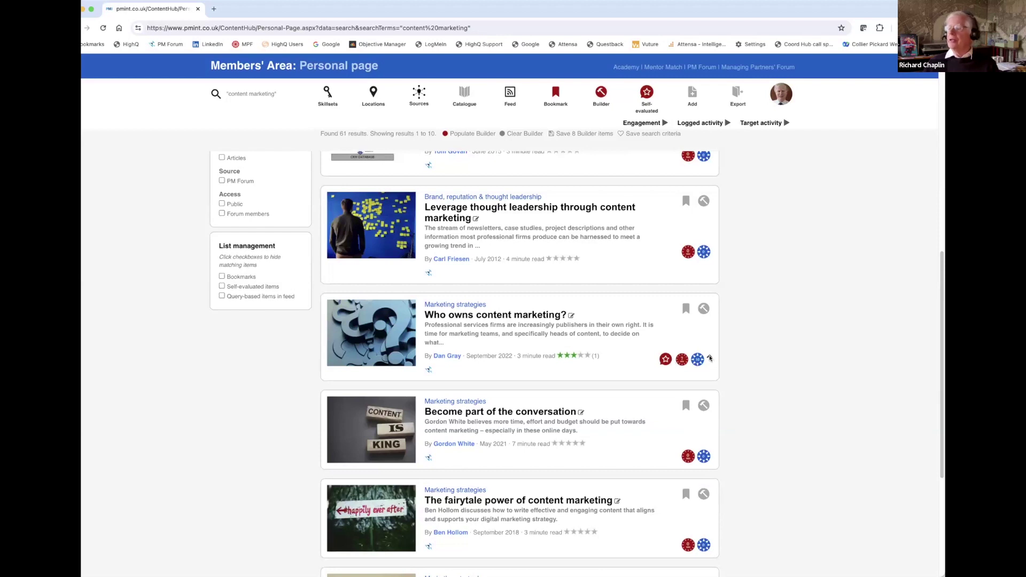
click(709, 356)
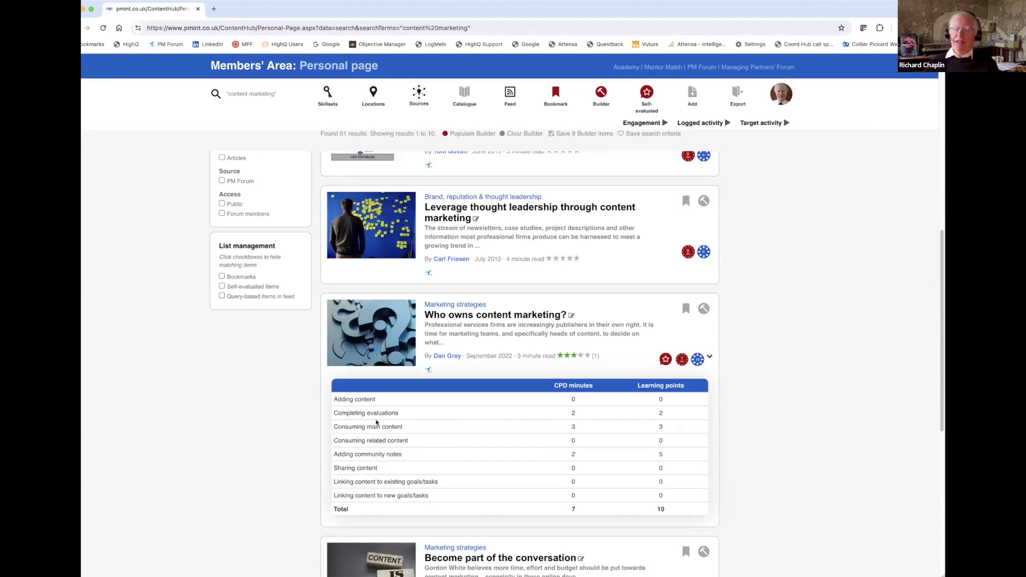
click(709, 357)
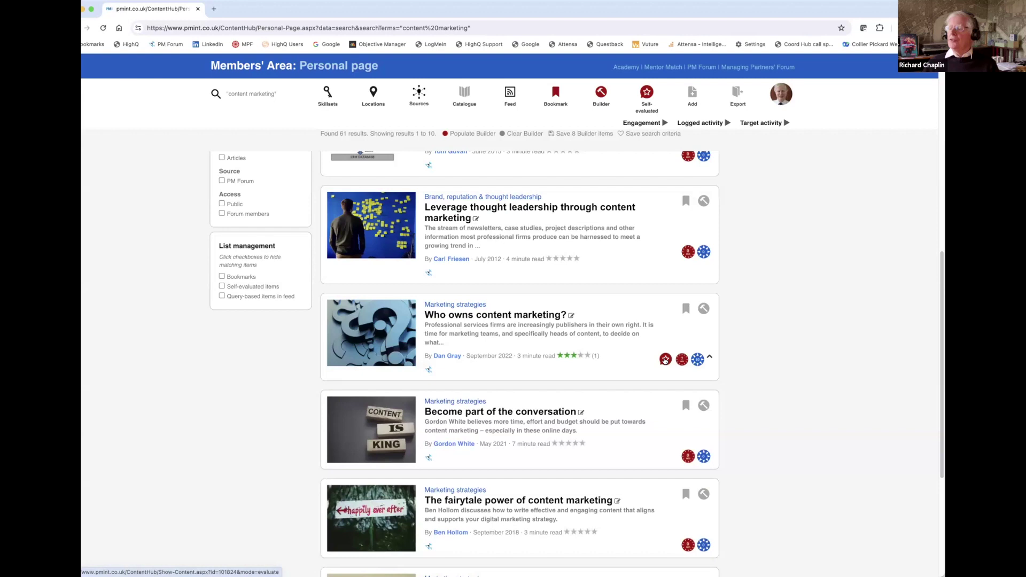
Evaluate 'Who owns content marketing?' as highly relevant, would speak highly unprompted, full evaluation.
click(665, 360)
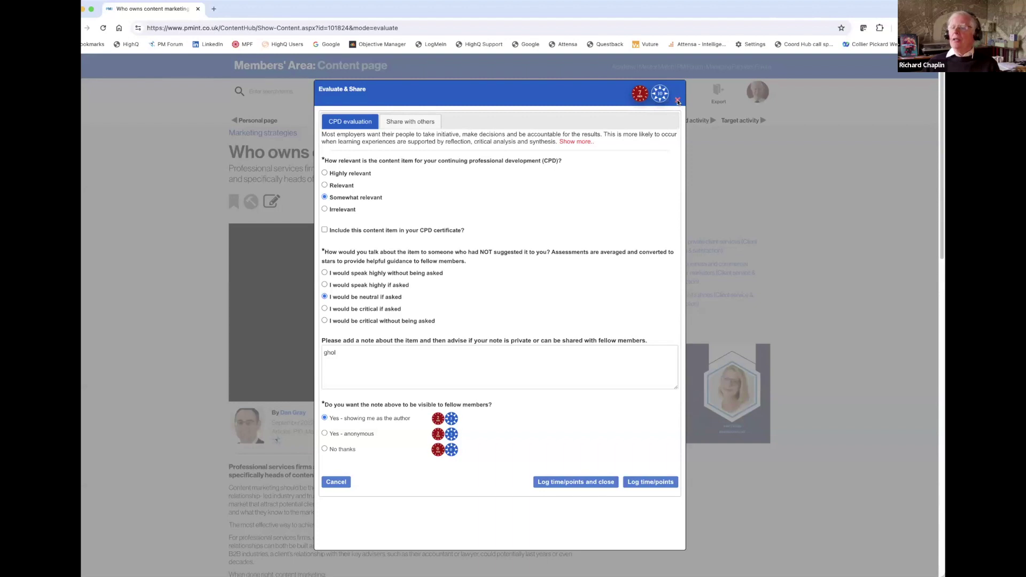
click(325, 173)
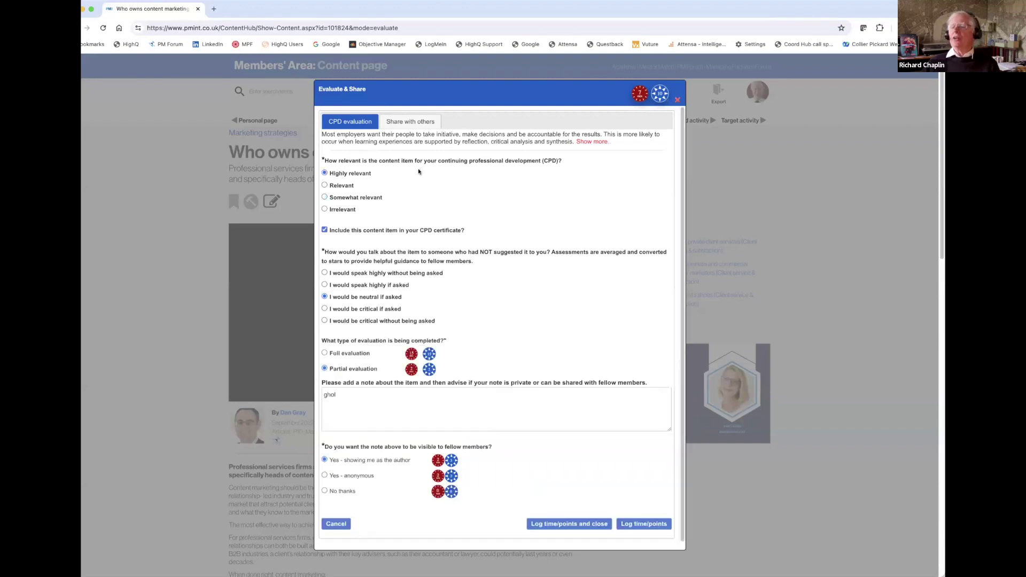
click(325, 273)
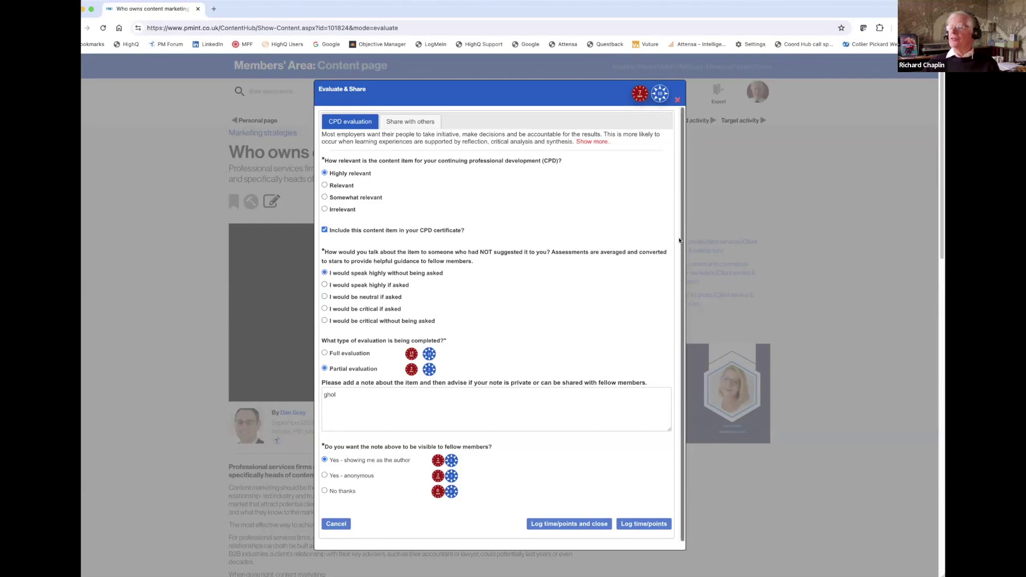
click(334, 354)
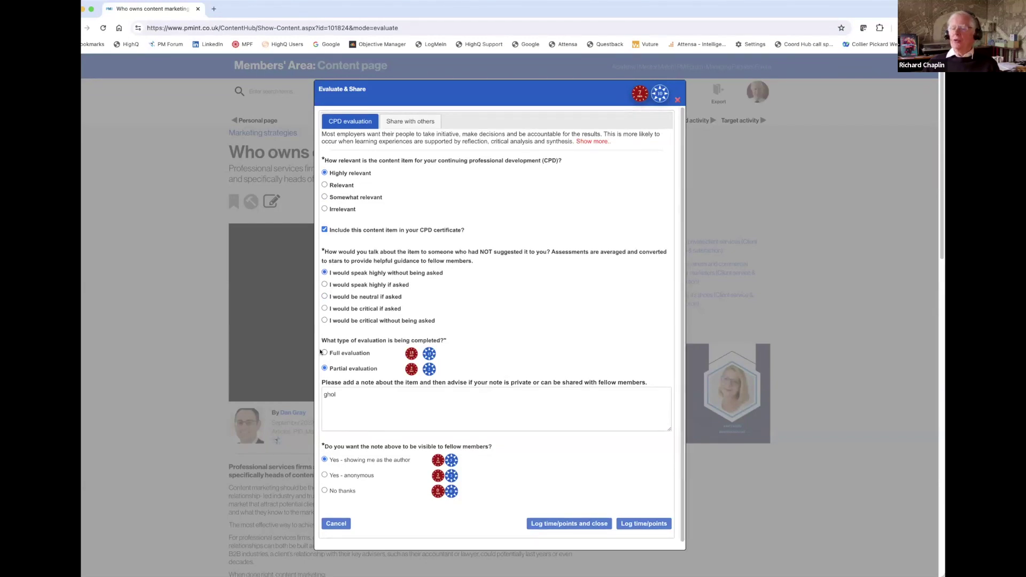
scroll(406, 321, down, 3)
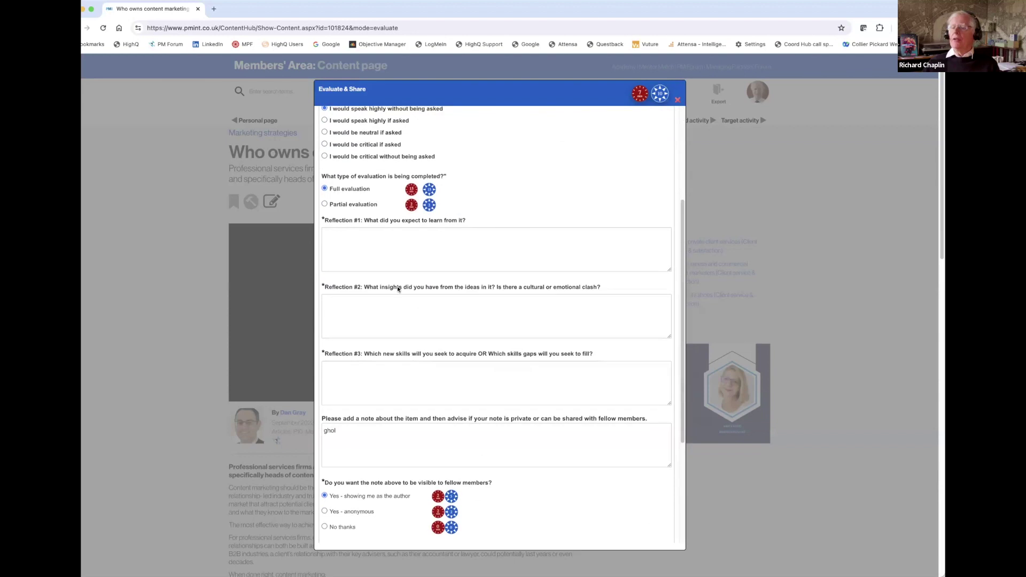
click(348, 240)
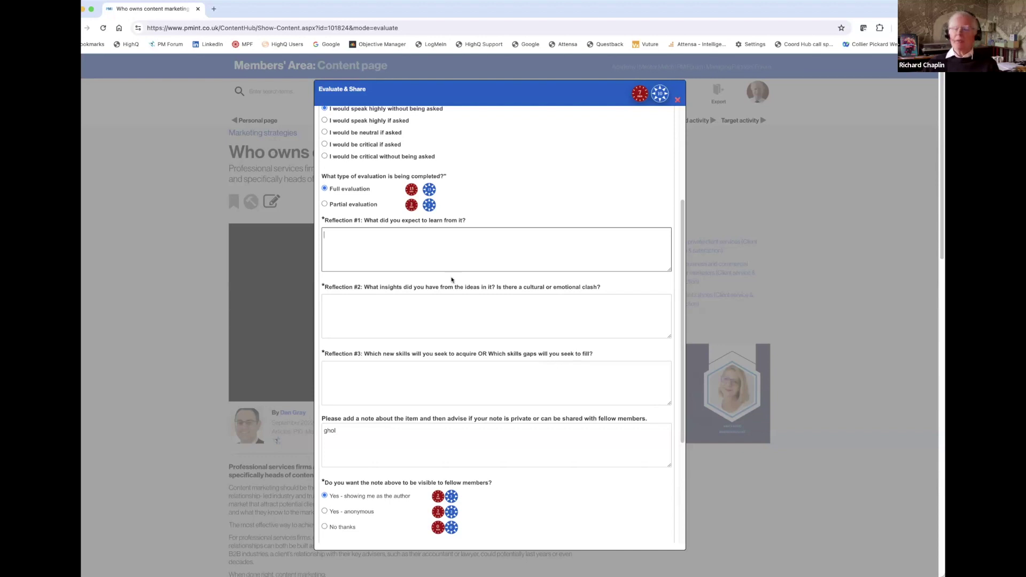
Delete the old note text 'ghol' and link the evaluation to the Test task.
scroll(409, 326, down, 3)
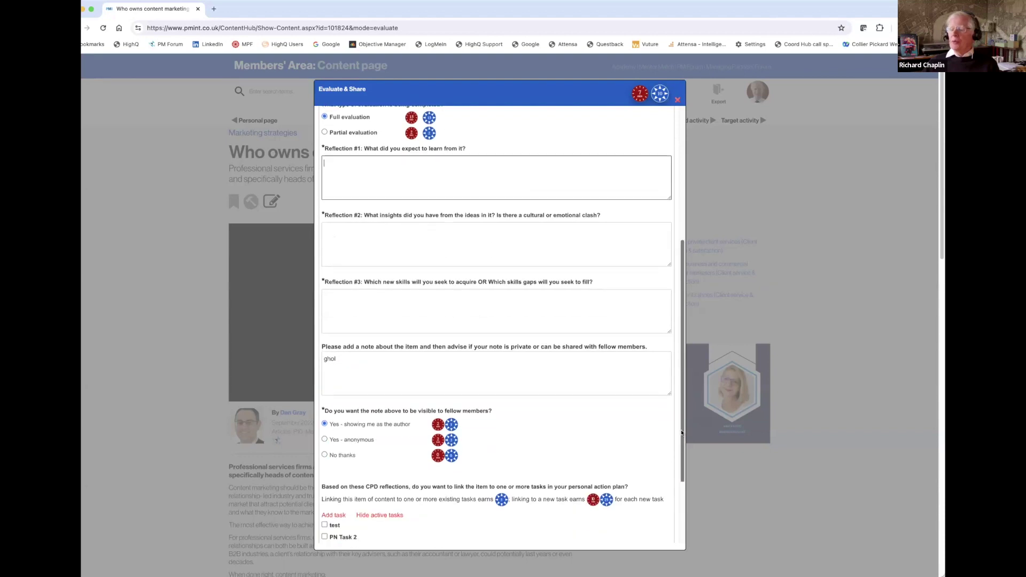
drag(342, 285, 317, 284)
key(BackSpace)
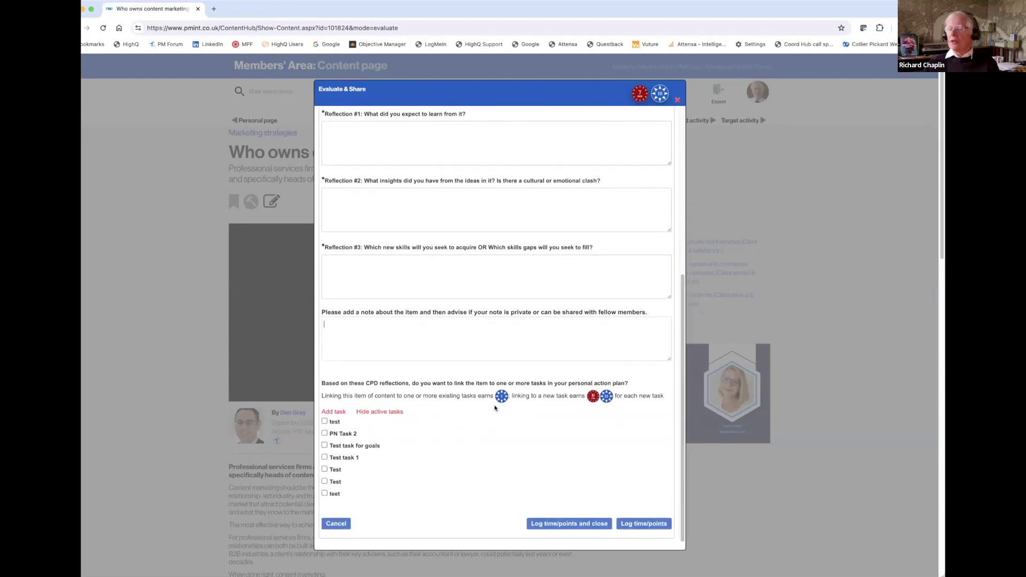
click(324, 469)
Start a new task in the Add / edit task form.
click(333, 411)
click(374, 115)
click(342, 160)
click(413, 246)
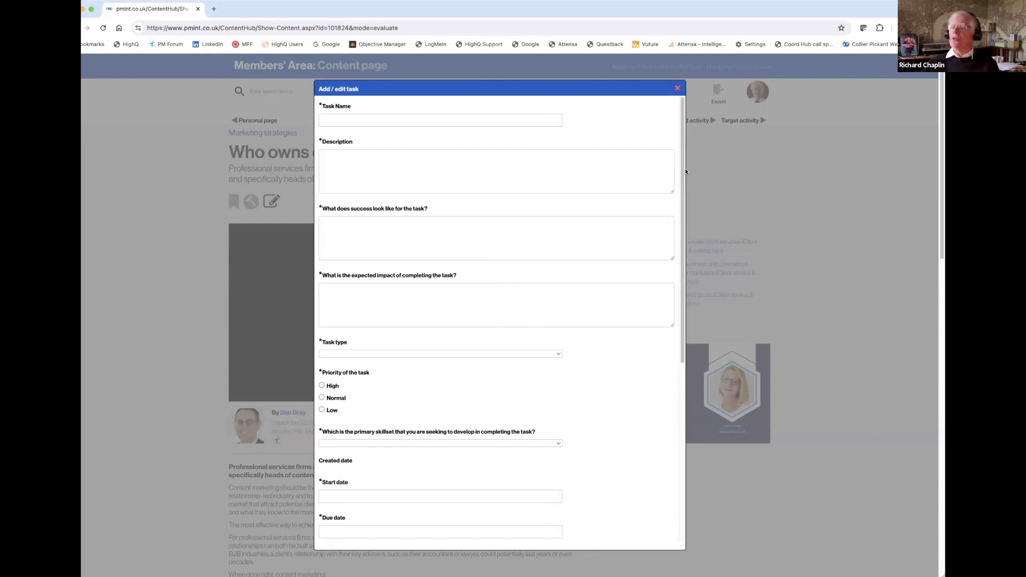
drag(681, 202, 669, 337)
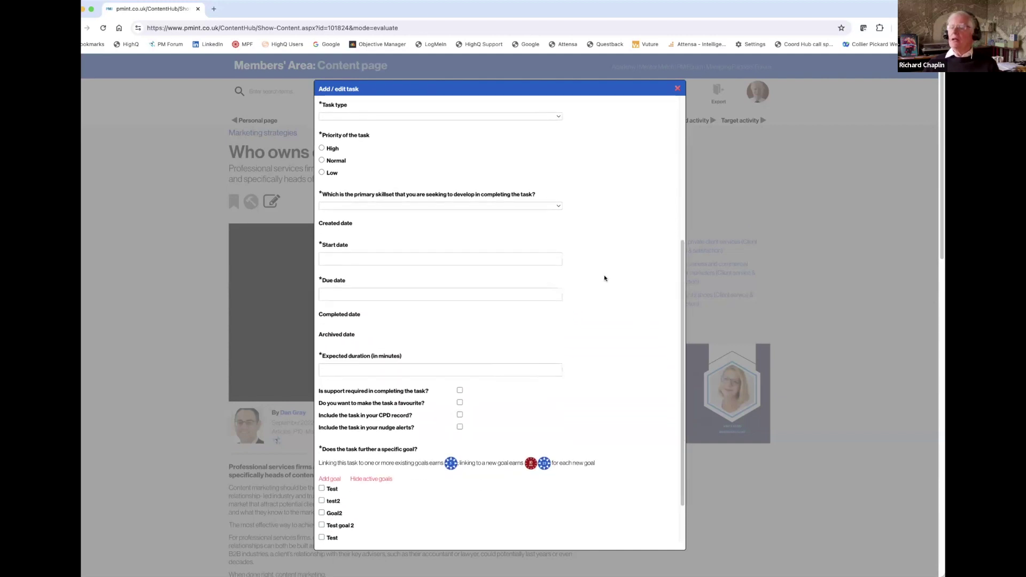
click(554, 205)
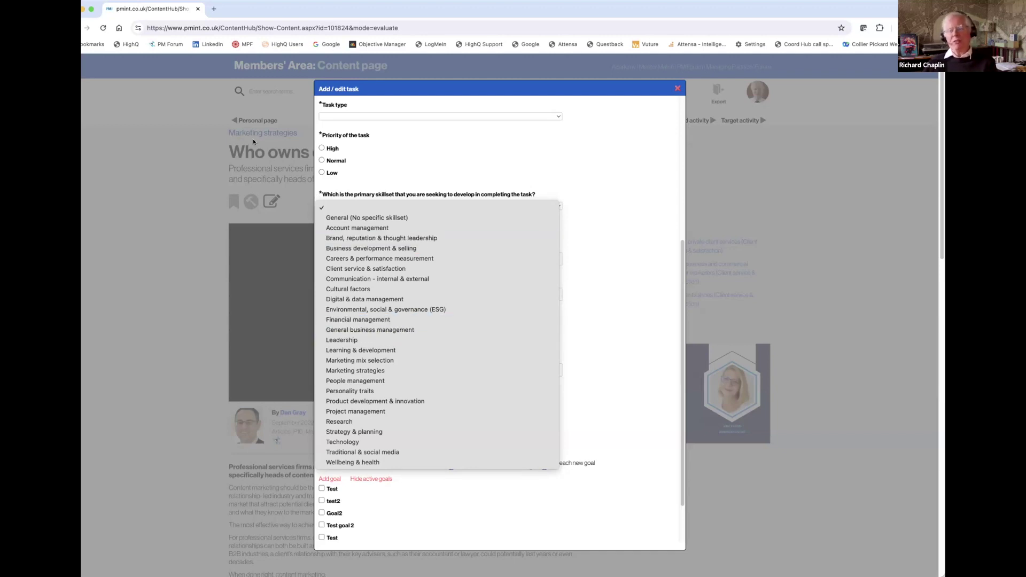
click(637, 200)
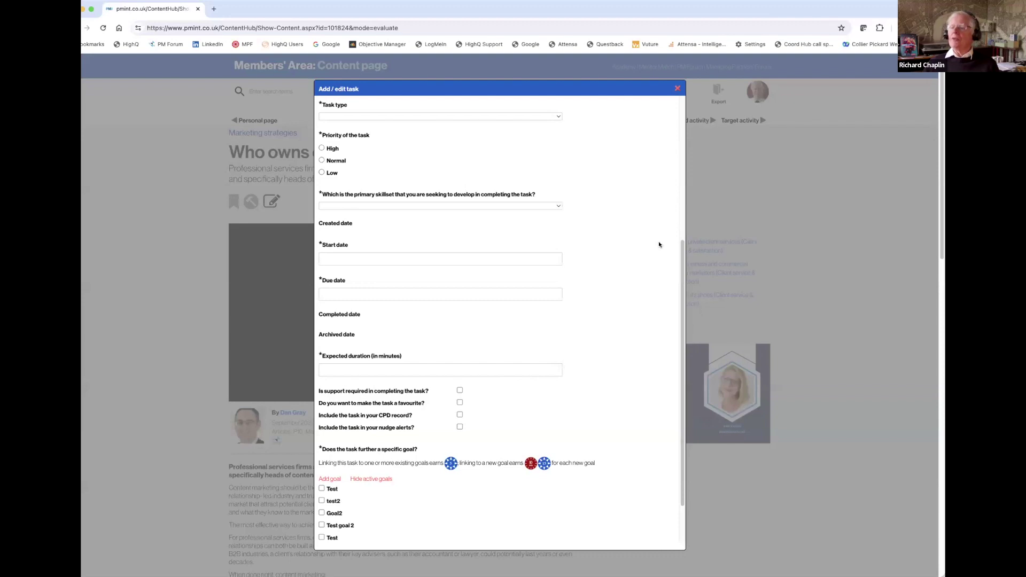
click(554, 116)
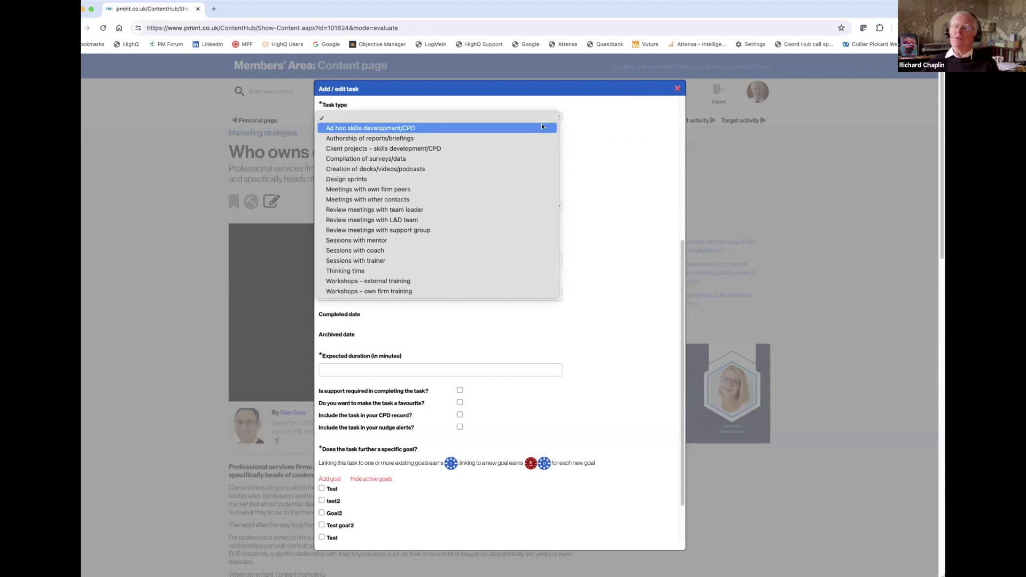
click(630, 158)
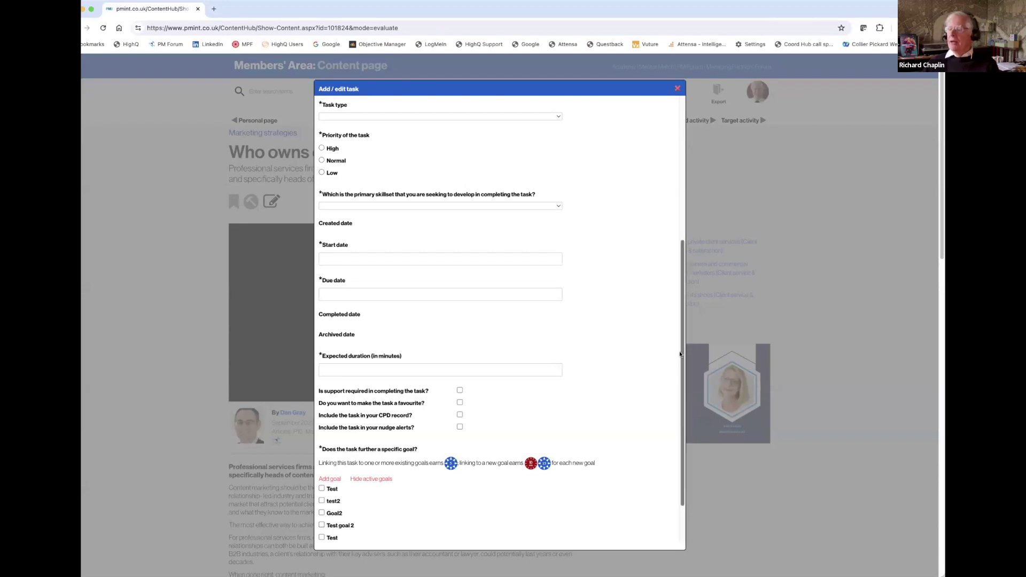
scroll(676, 406, down, 3)
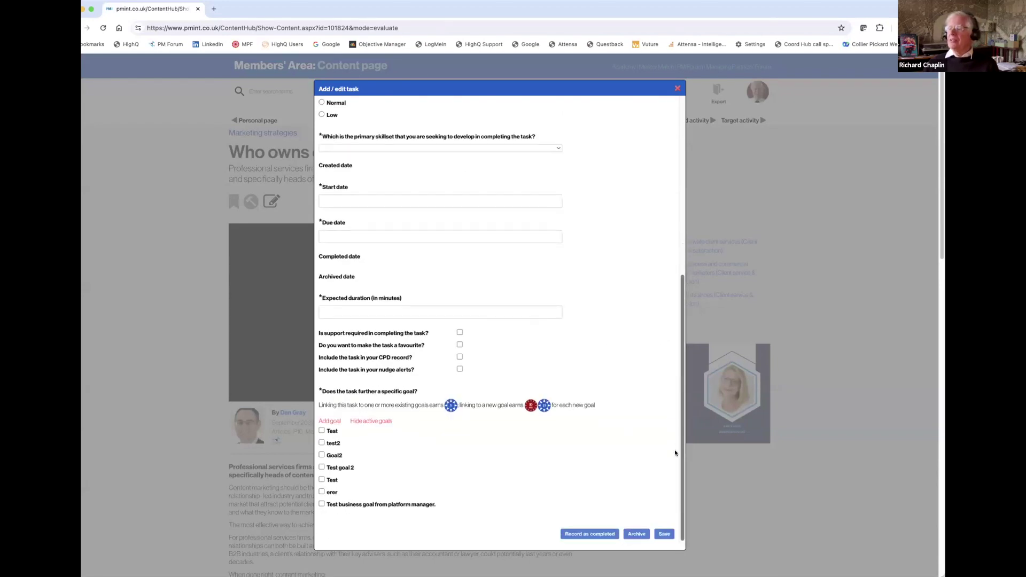
click(460, 332)
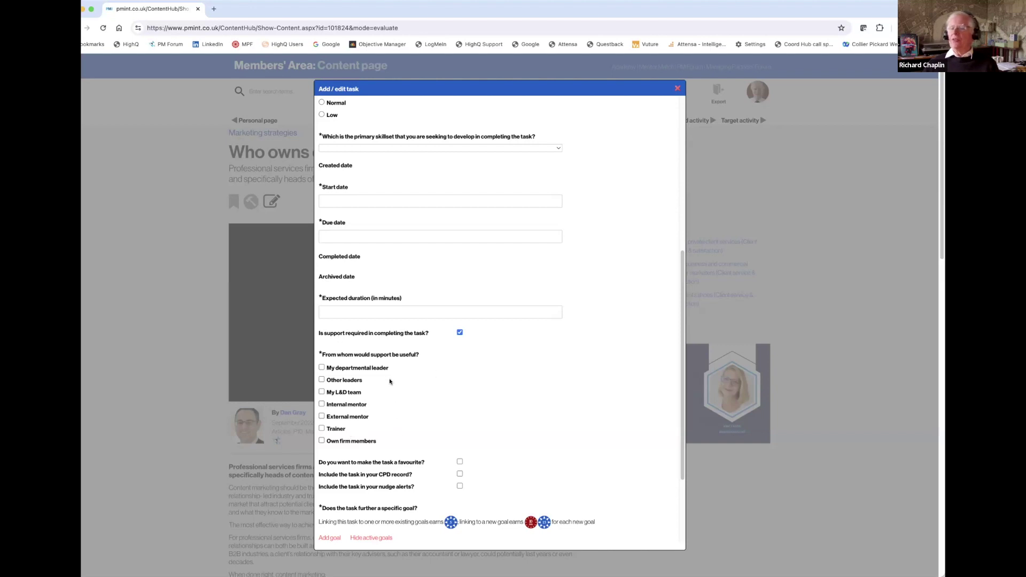
click(459, 332)
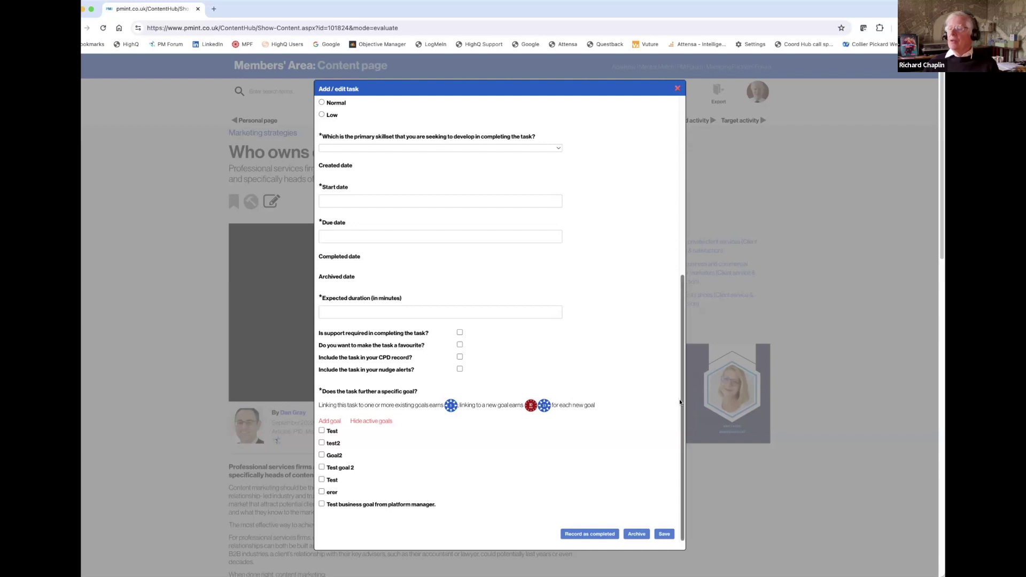
click(332, 420)
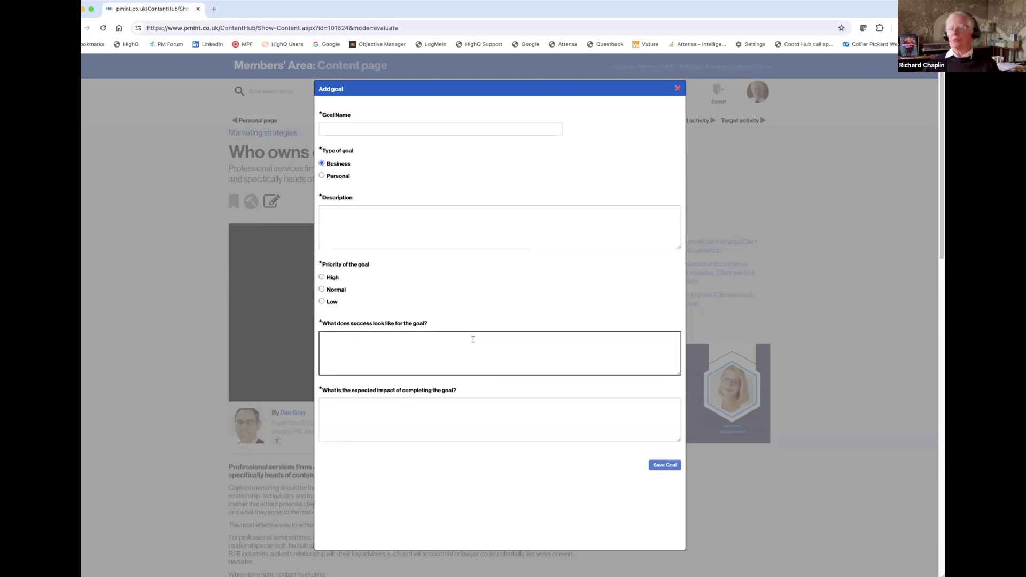
click(677, 90)
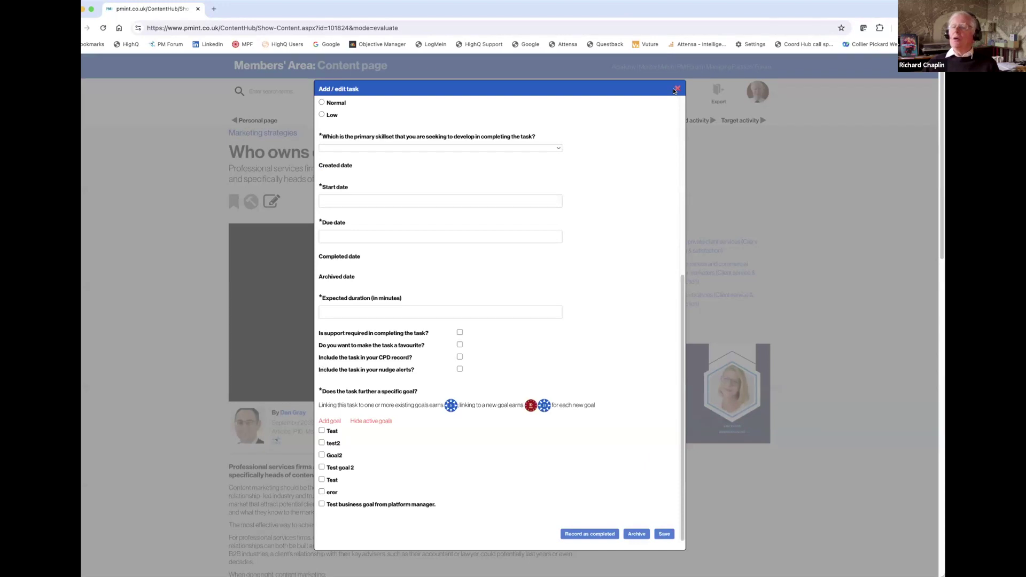
click(677, 89)
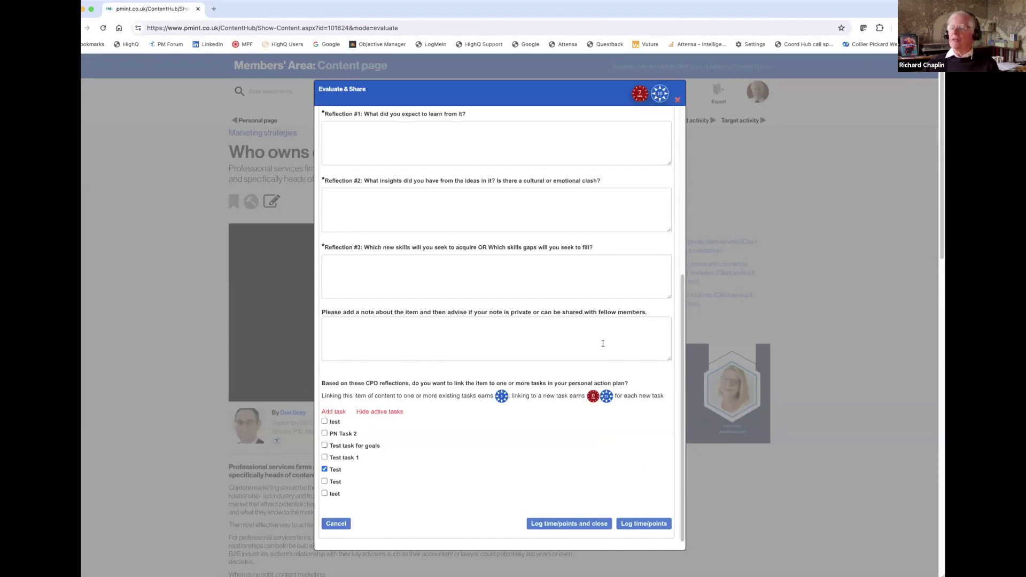
Fill in the three reflection answers with 'Tes', 'Tes' and 'Test'.
click(352, 126)
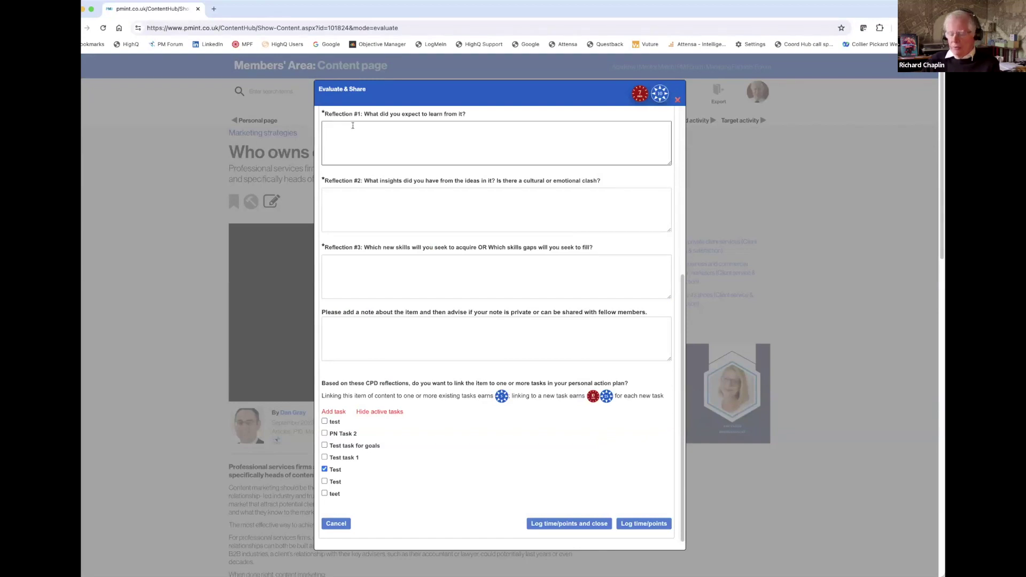
text(Test)
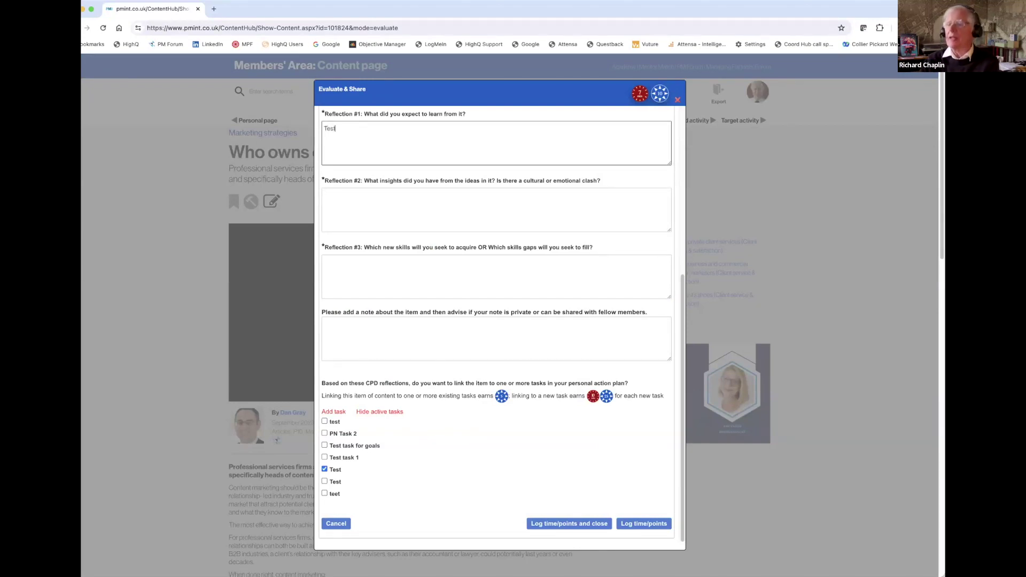
scroll(503, 321, up, 3)
click(333, 291)
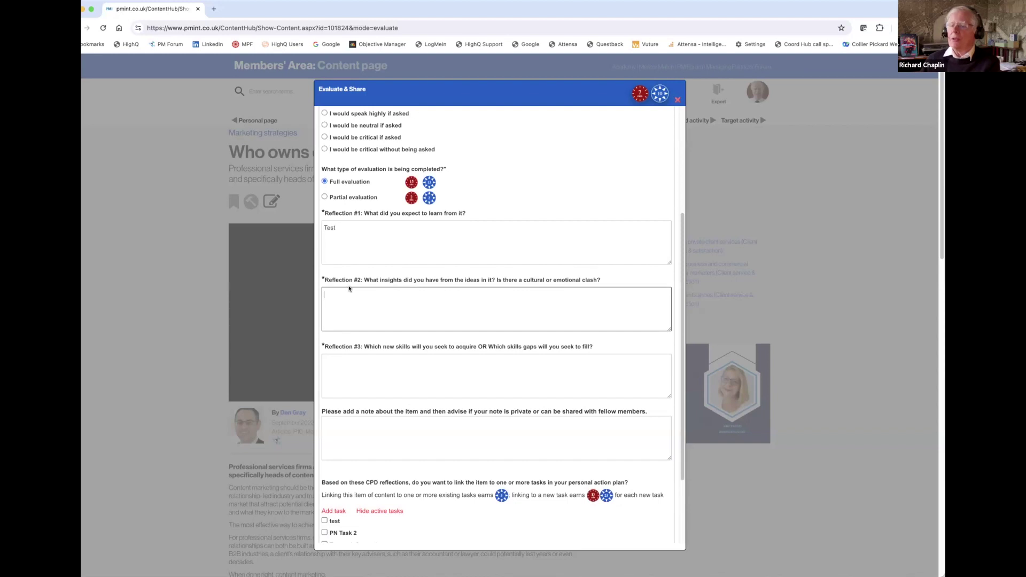
text(Test)
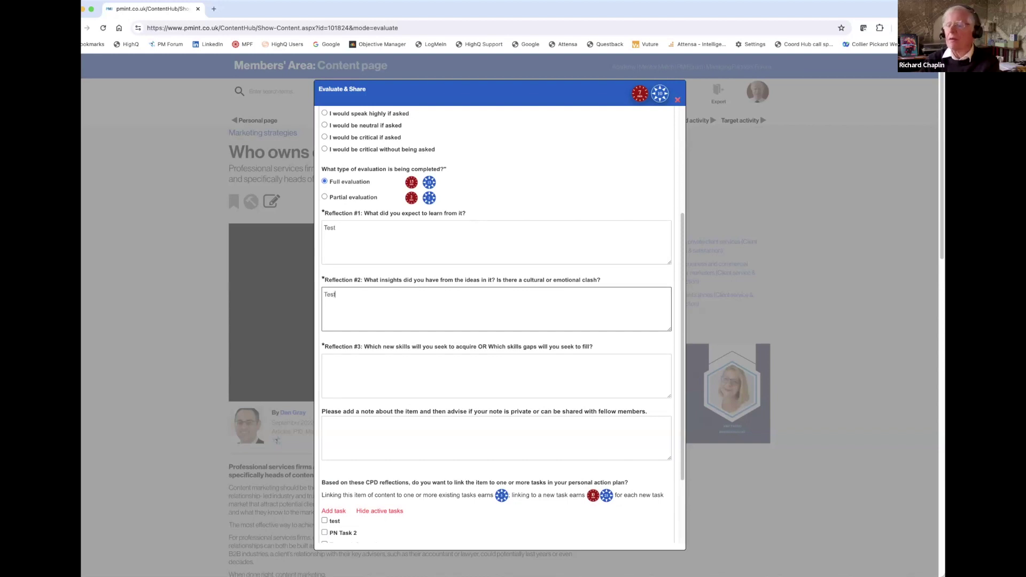
scroll(349, 337, up, 1)
click(334, 371)
text(Test)
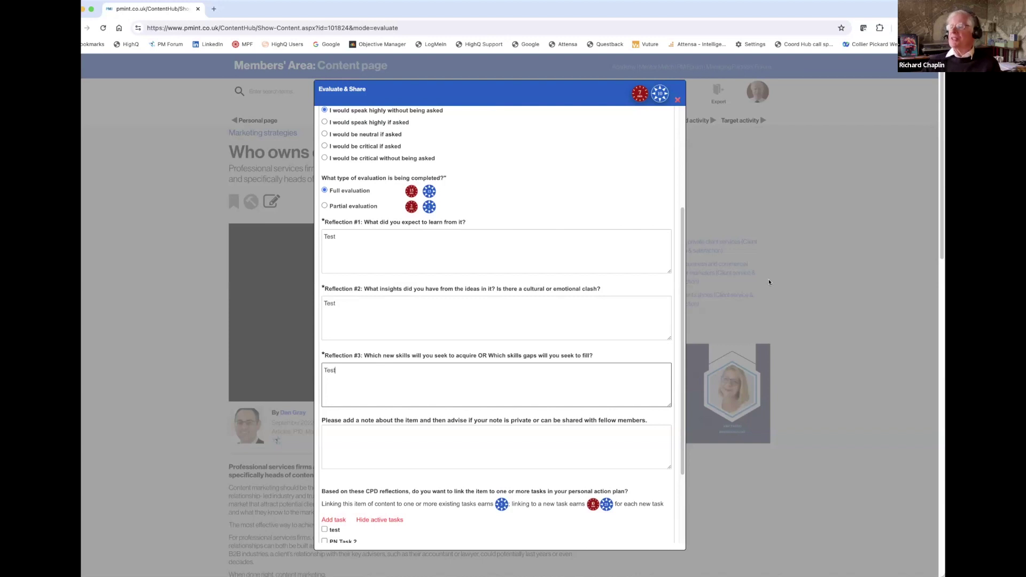
Log time and points for the evaluation and dismiss the Congratulations message.
drag(683, 230, 684, 375)
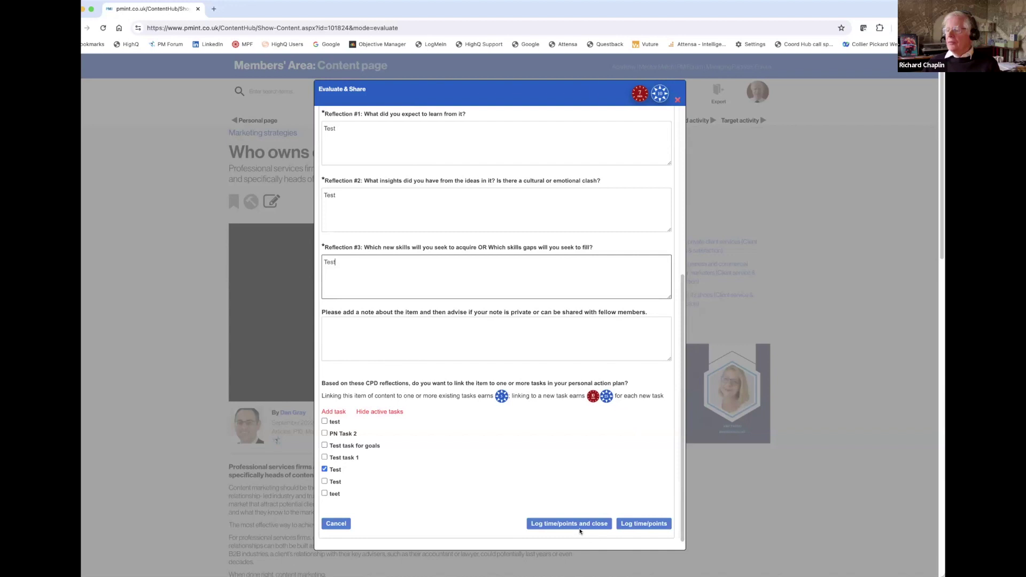
click(643, 524)
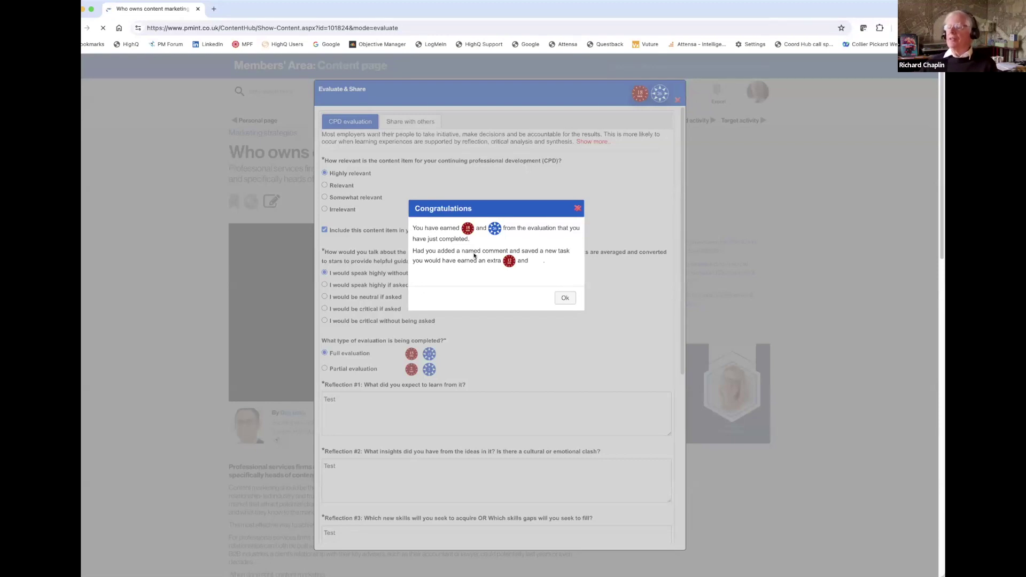
click(577, 207)
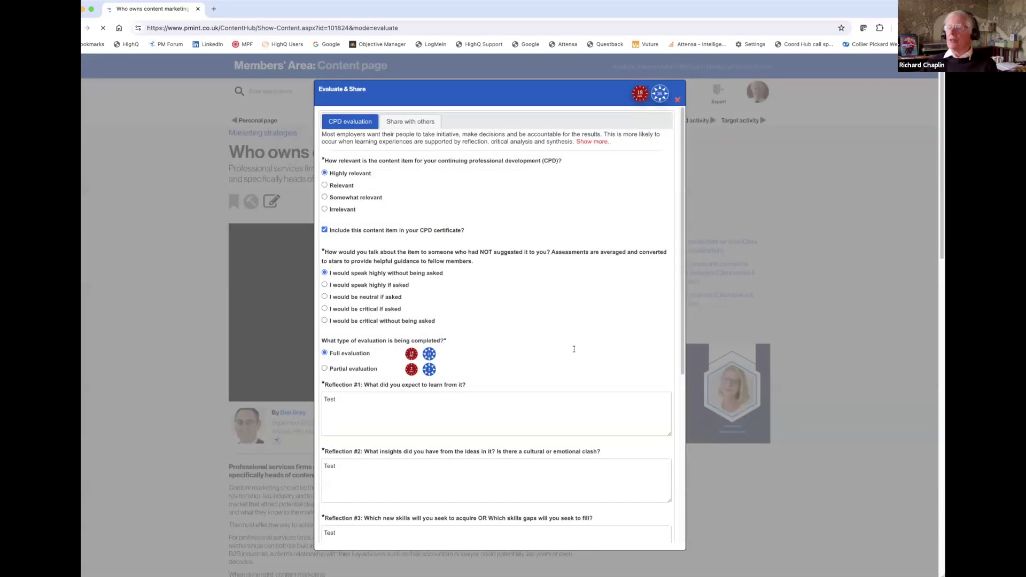
Scroll to the 'Who owns content marketing?' card and toggle its statistics to confirm evaluation.
drag(681, 345, 680, 512)
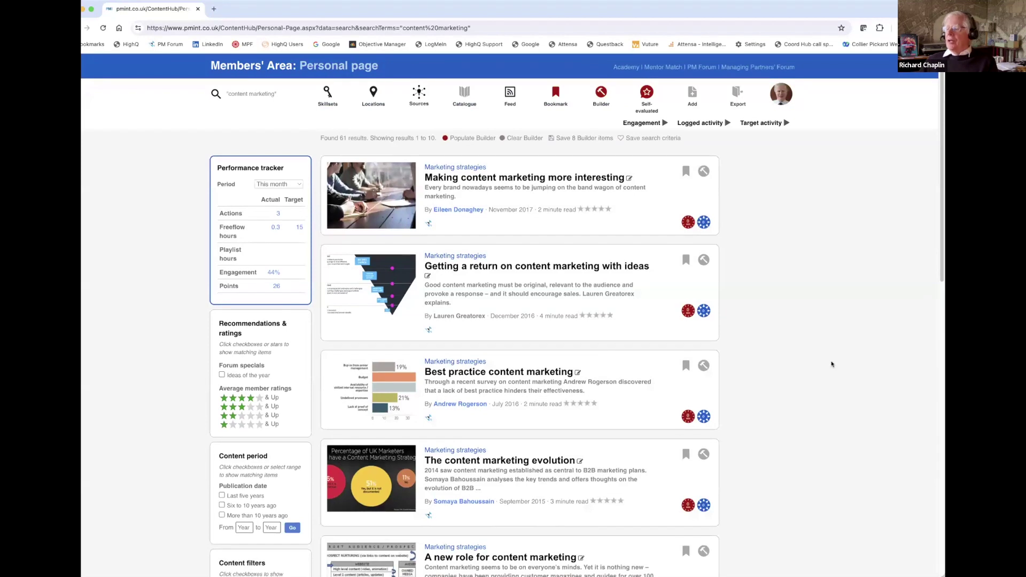
scroll(928, 269, down, 10)
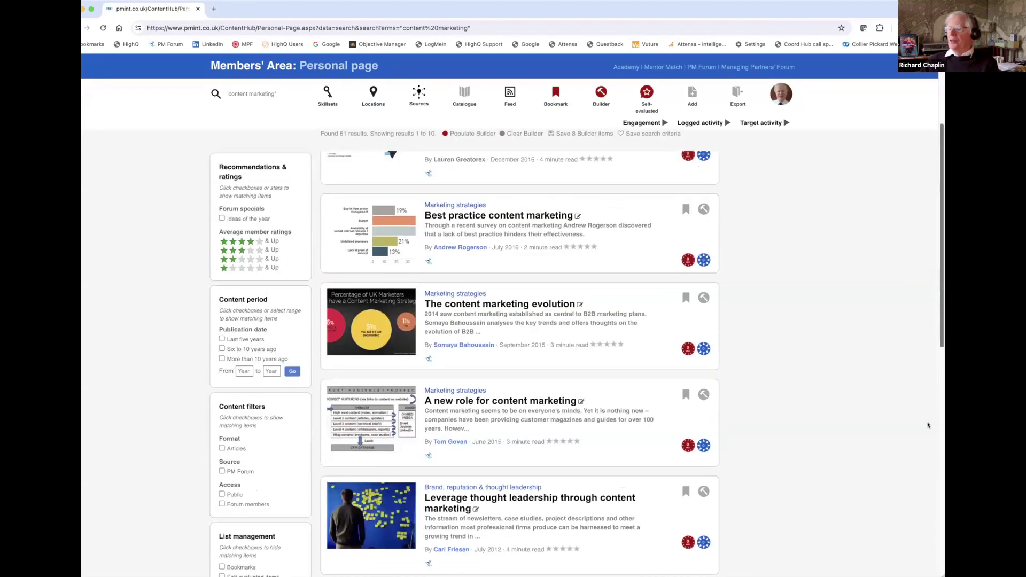
click(710, 332)
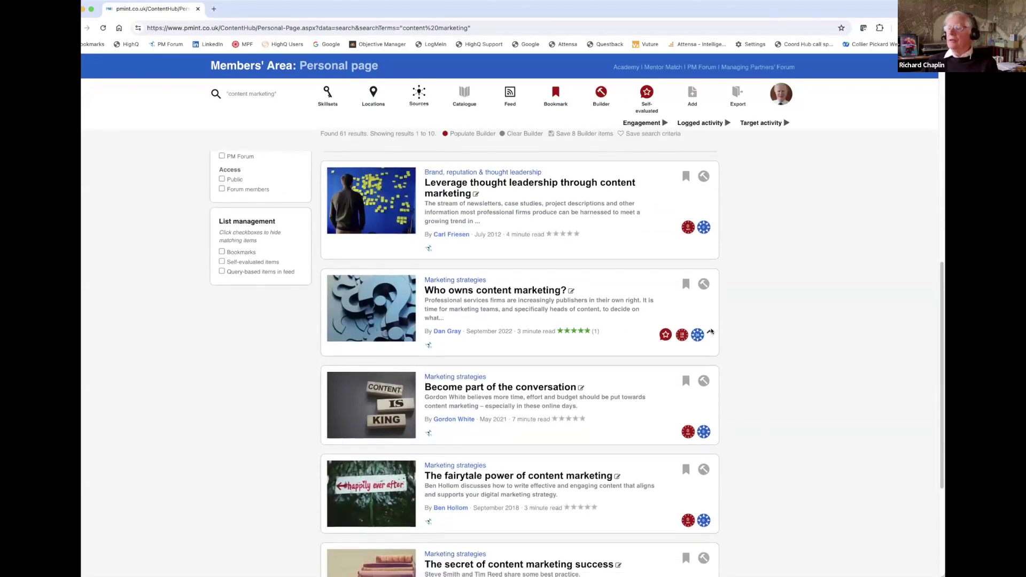
click(711, 332)
drag(943, 338, 942, 141)
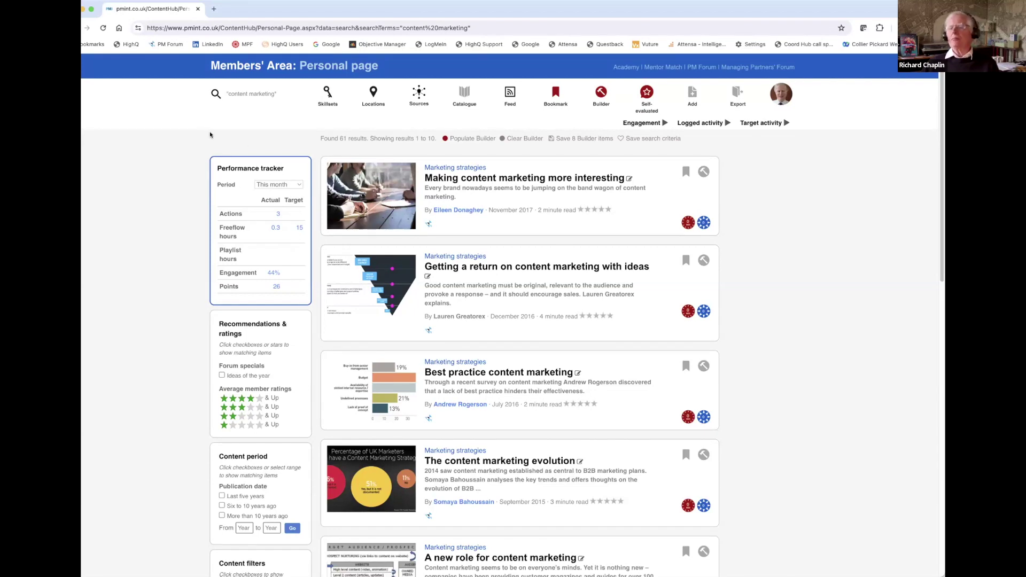
Set the performance tracker period to Year to date and open the 30-hour Freeflow target.
click(296, 185)
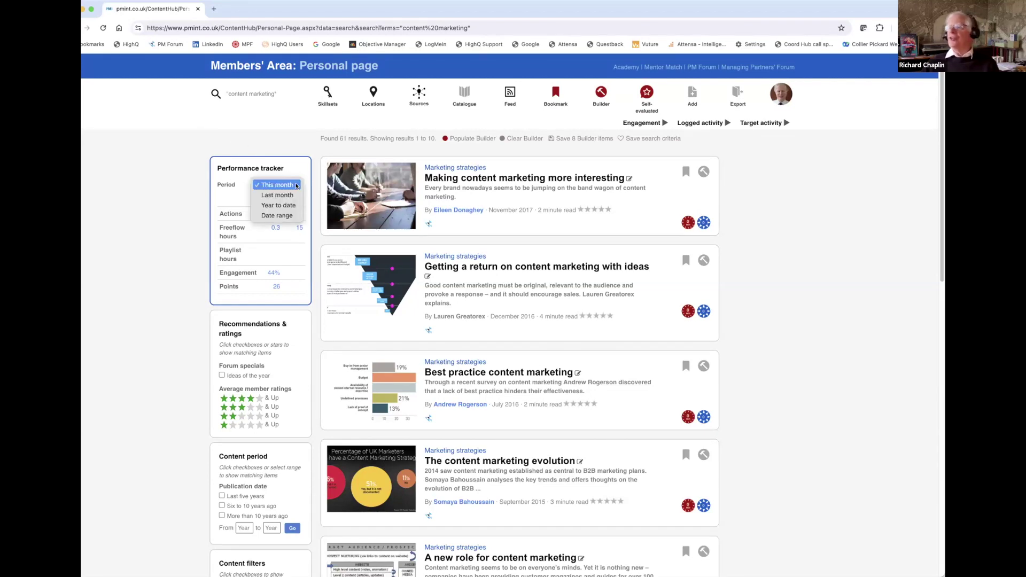
click(290, 206)
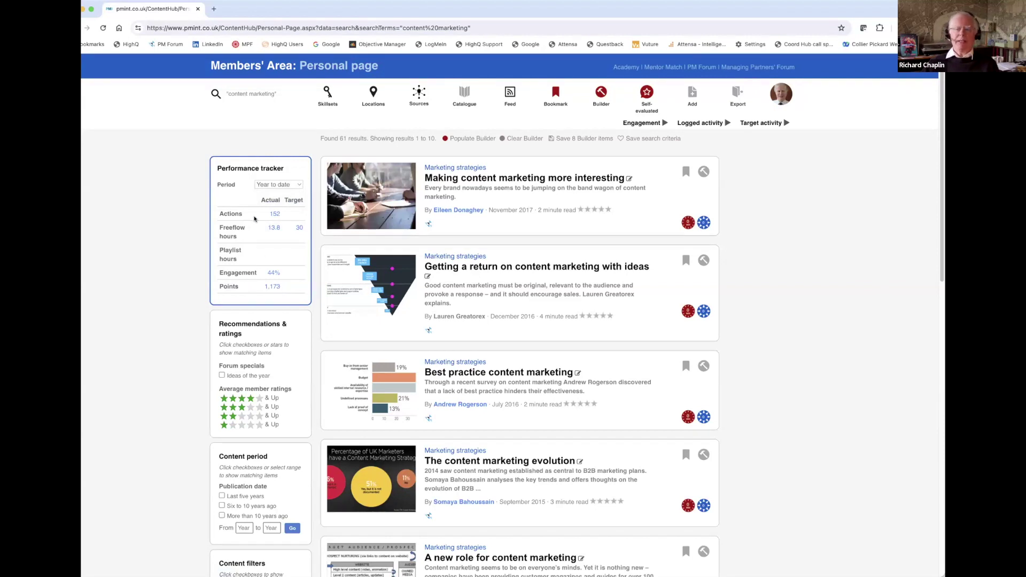
click(298, 229)
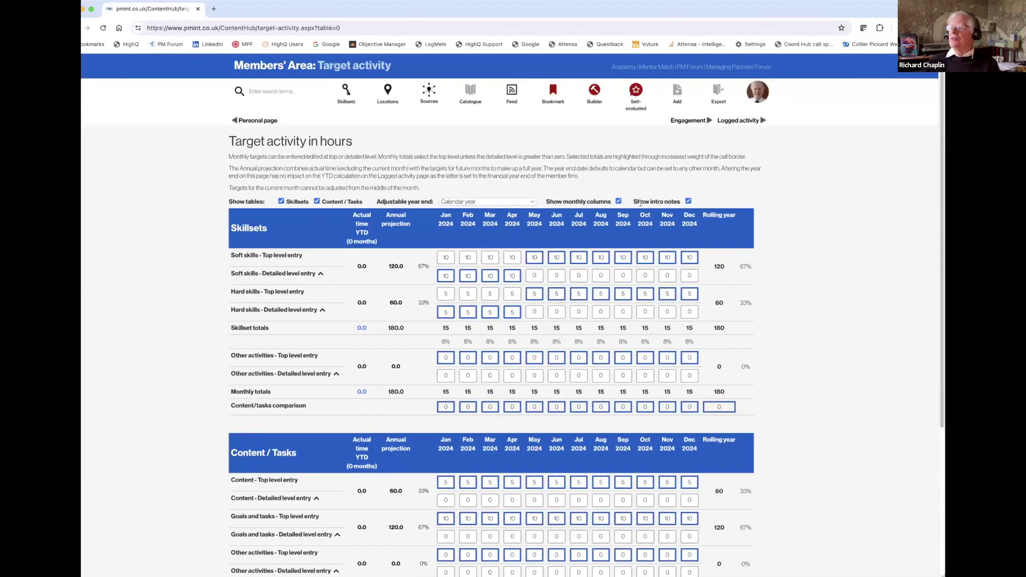
Hide intro notes and Content / Tasks, show monthly columns, expand Soft skills, open Leadership content.
click(618, 201)
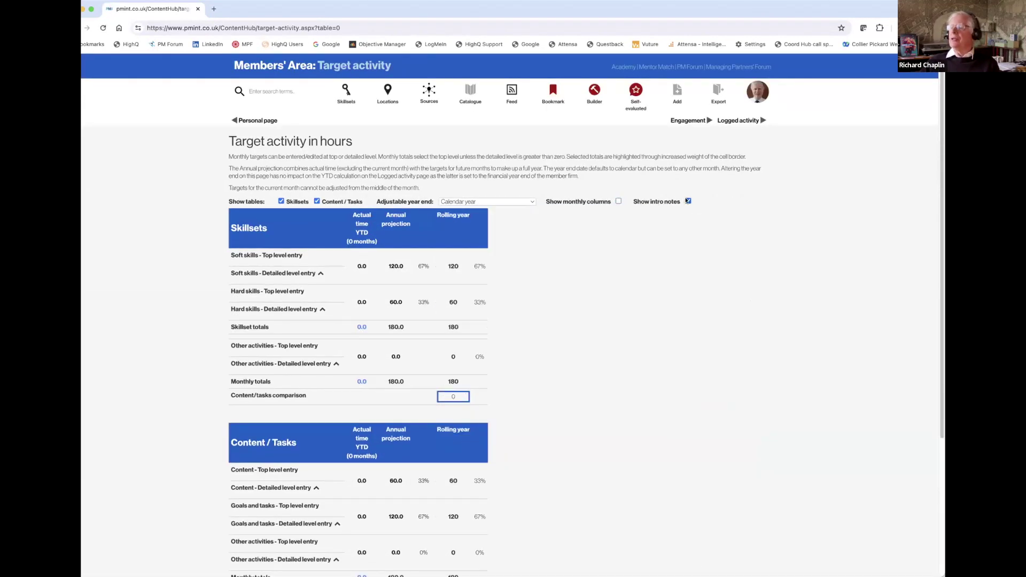
click(688, 201)
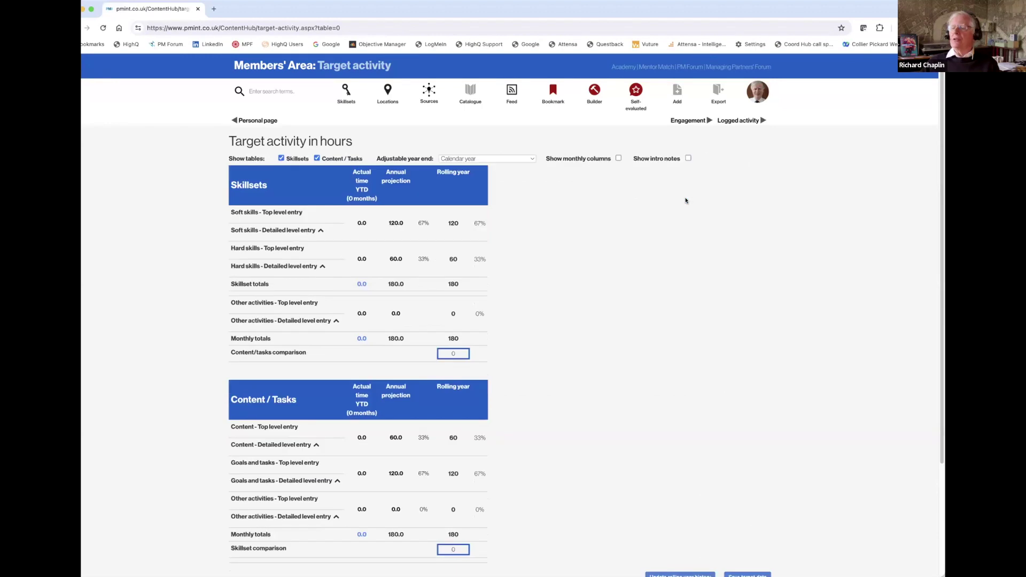
click(317, 159)
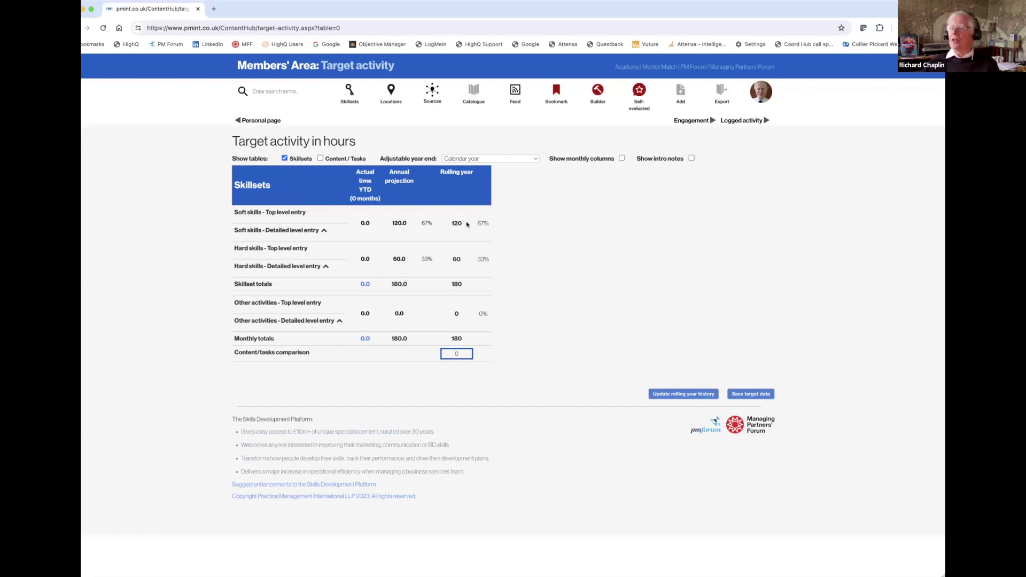
click(622, 159)
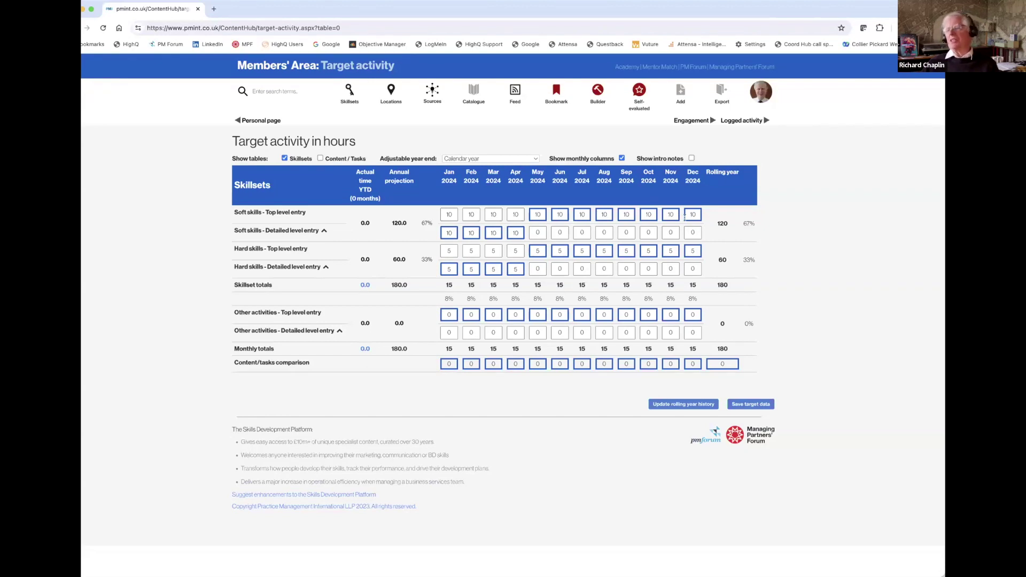
click(324, 231)
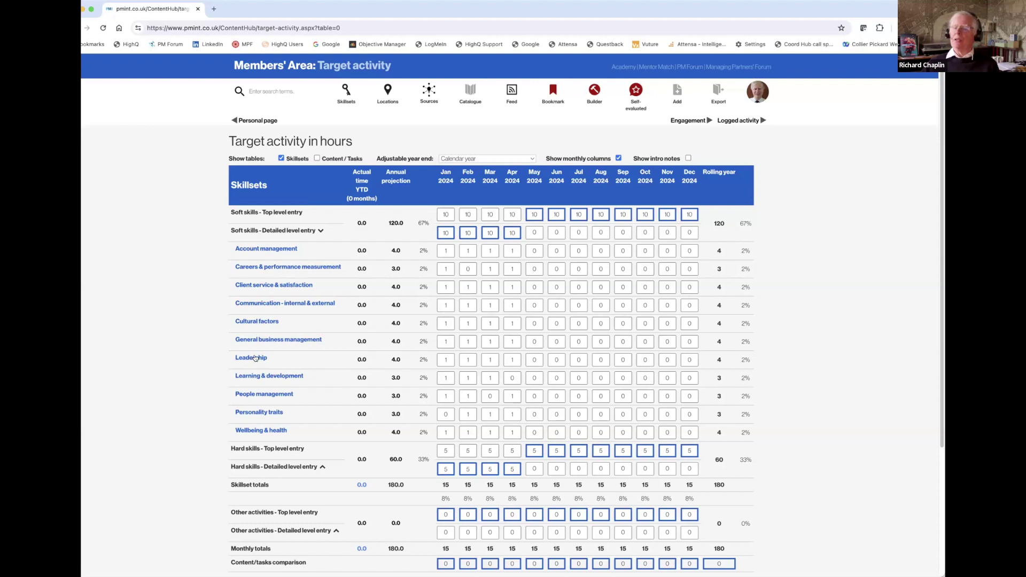
click(254, 358)
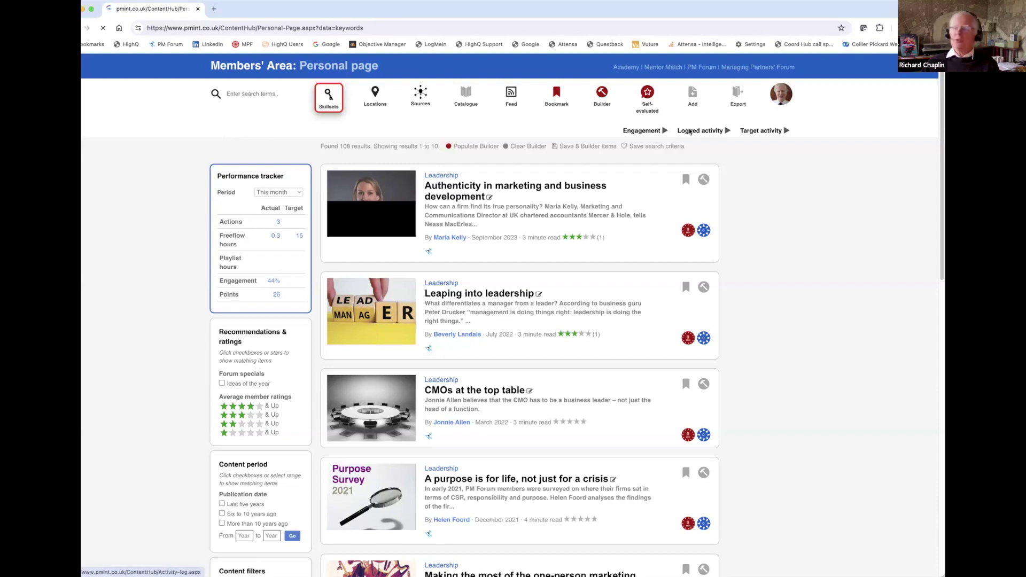
Return to Target activity, review the Skillsets and Content / Tasks tables, then open Logged activity.
click(758, 131)
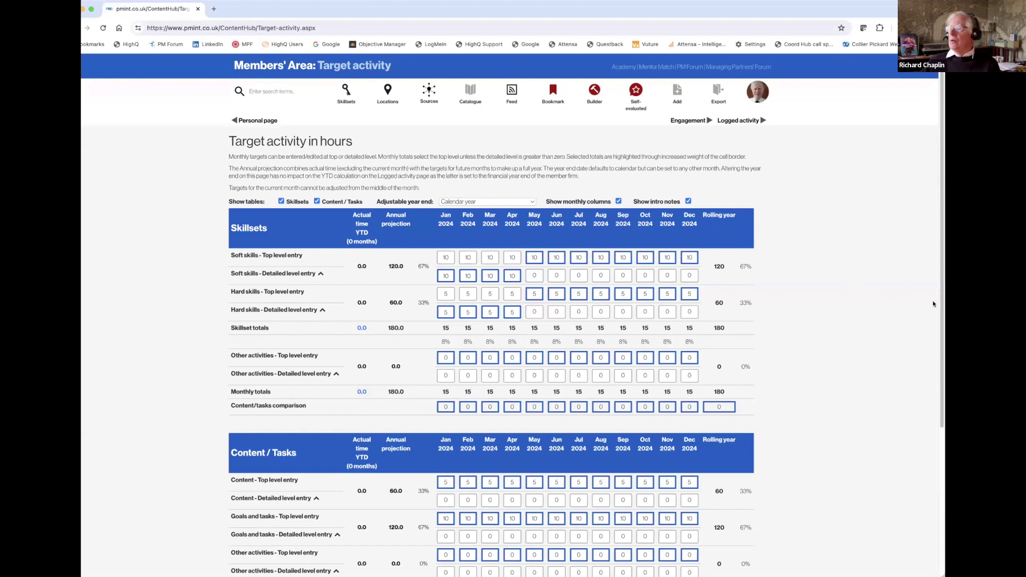
scroll(933, 303, down, 4)
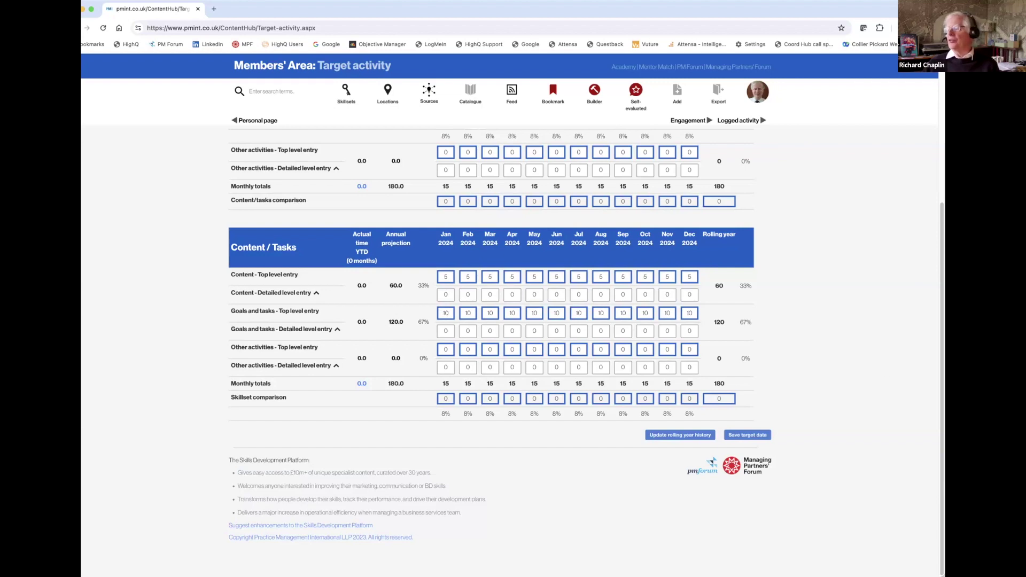
scroll(750, 242, up, 4)
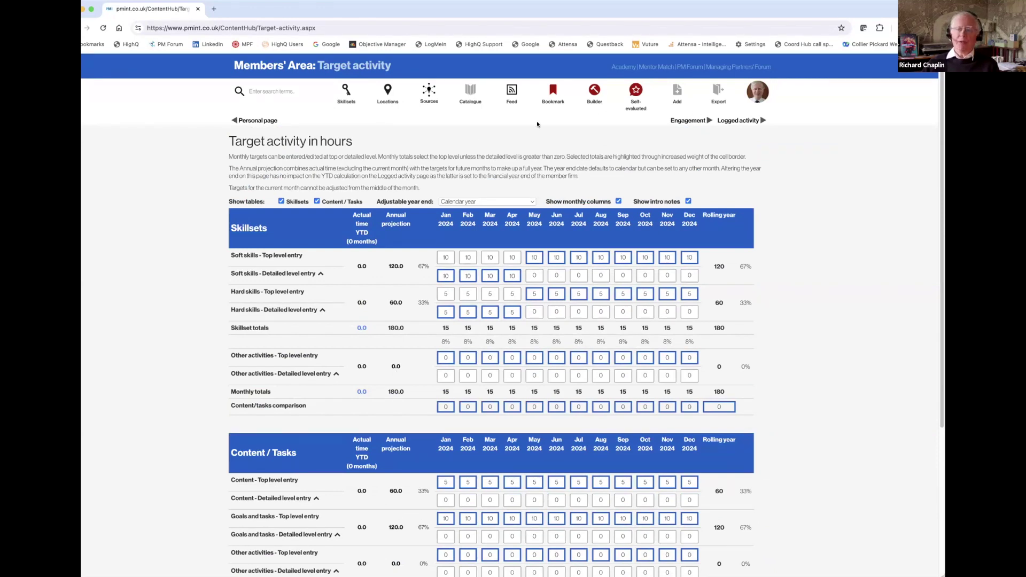
click(736, 121)
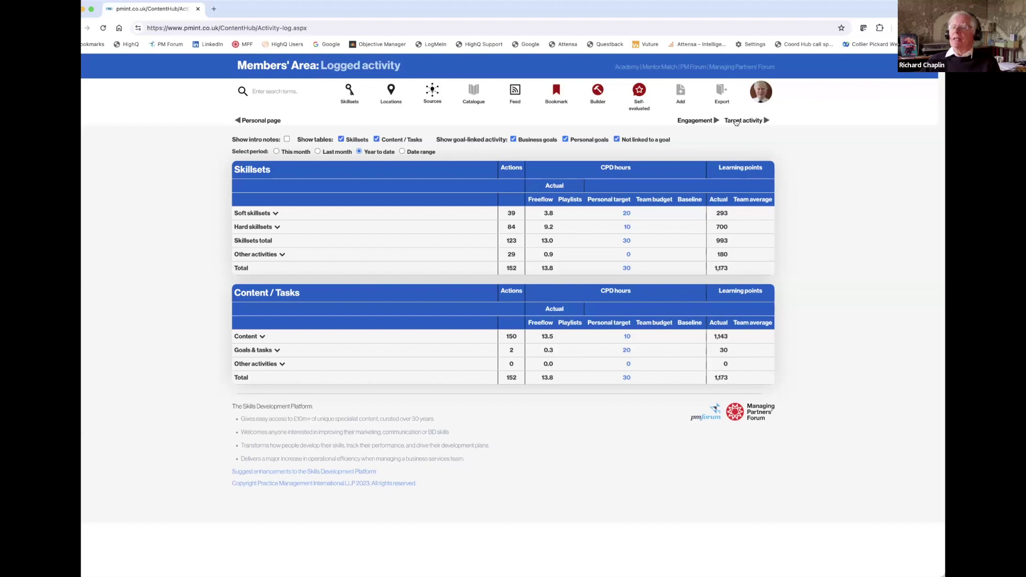
Hide Content / Tasks, expand Soft skillsets > Leadership > Content, and reopen the 'What financial services can teach us' evaluation.
click(375, 139)
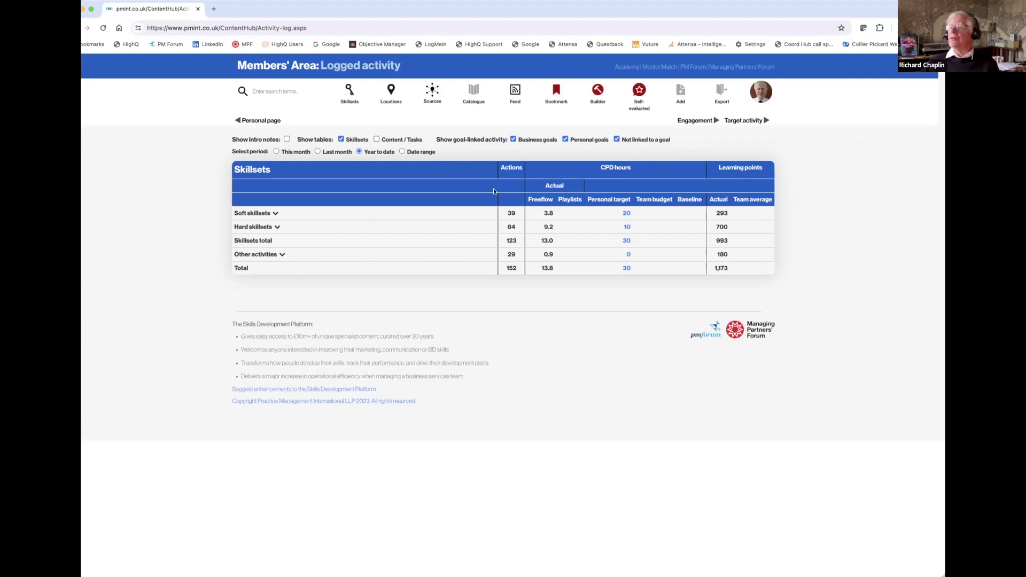
click(277, 227)
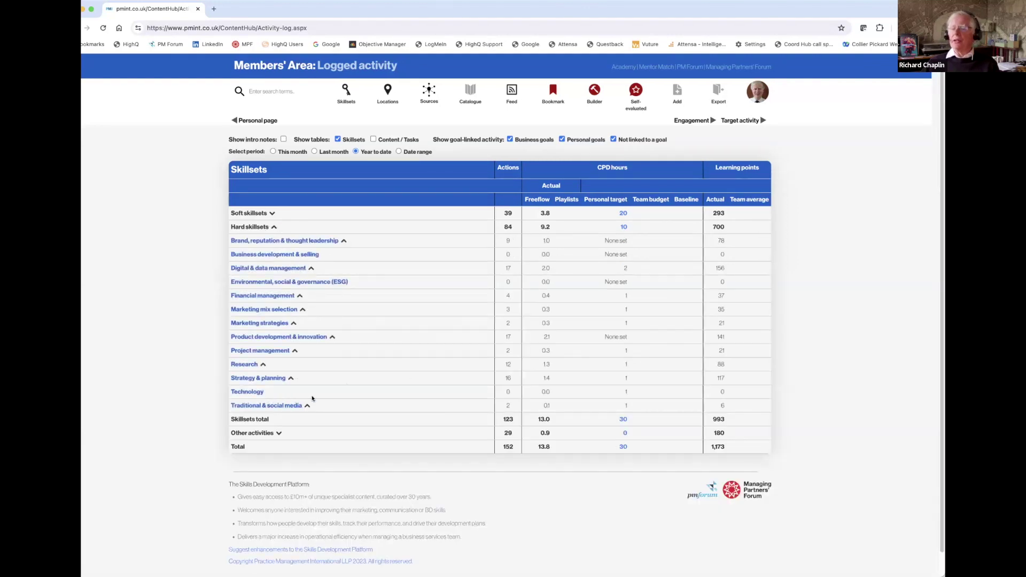
click(272, 227)
click(271, 213)
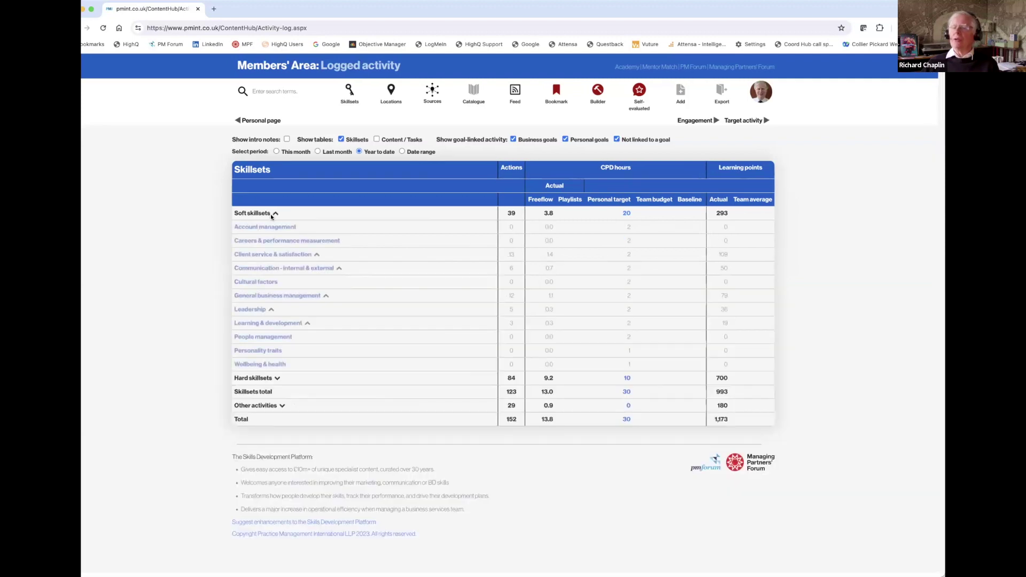
click(271, 309)
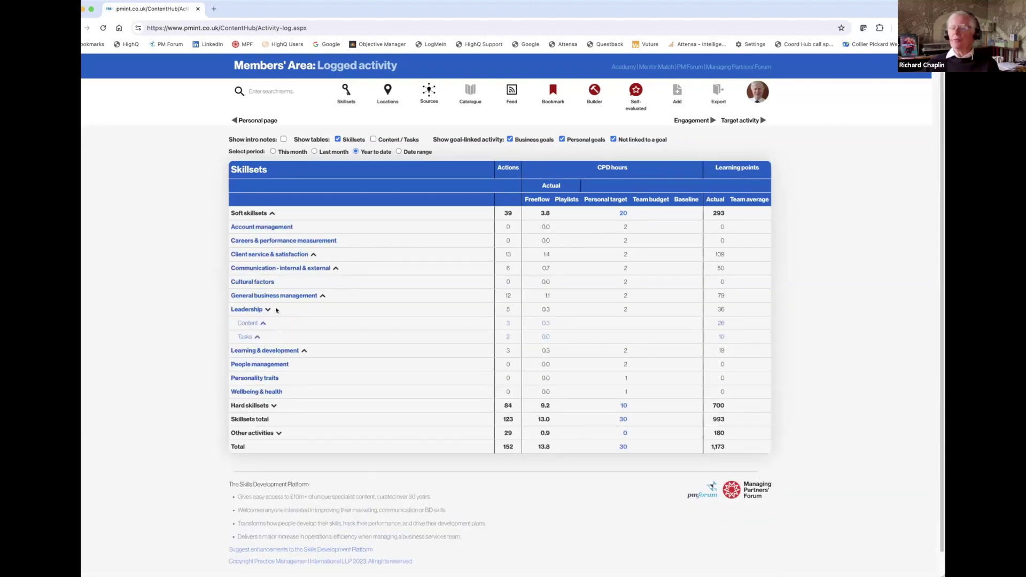
click(263, 323)
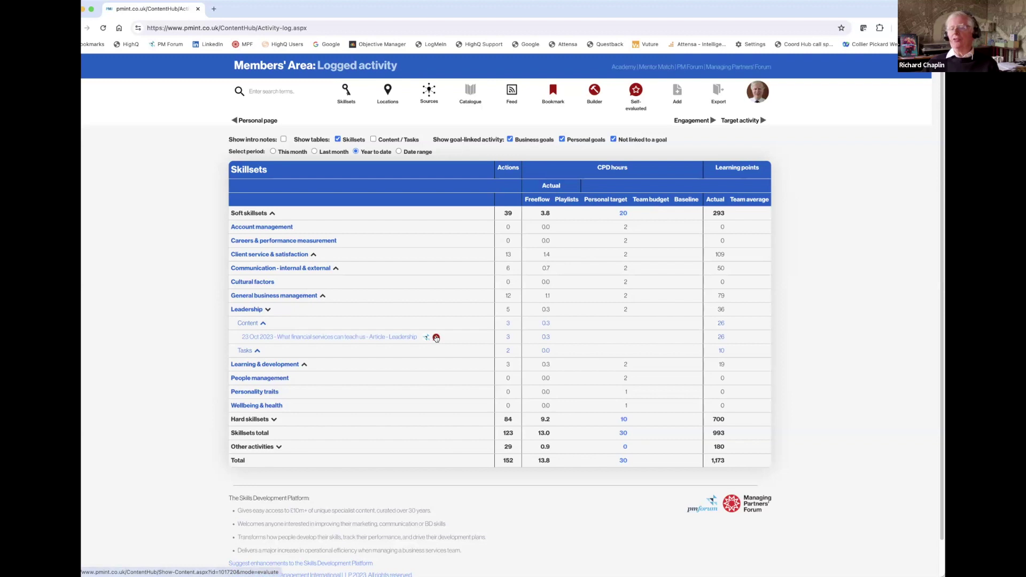
click(436, 338)
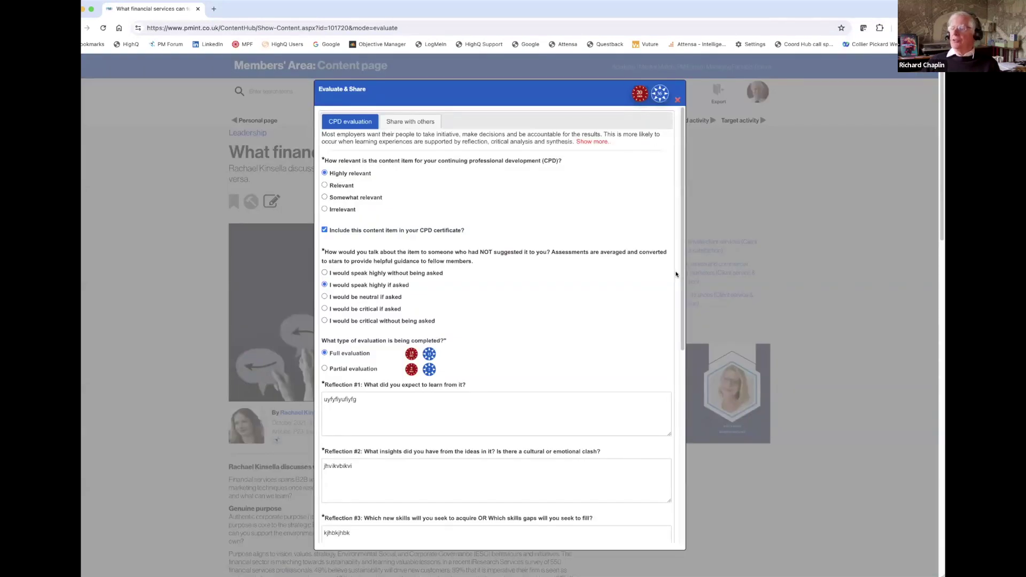
Log the article's time and points, returning to Logged activity, where both tables total 13.8 CPD hours.
scroll(673, 496, down, 6)
scroll(673, 496, up, 6)
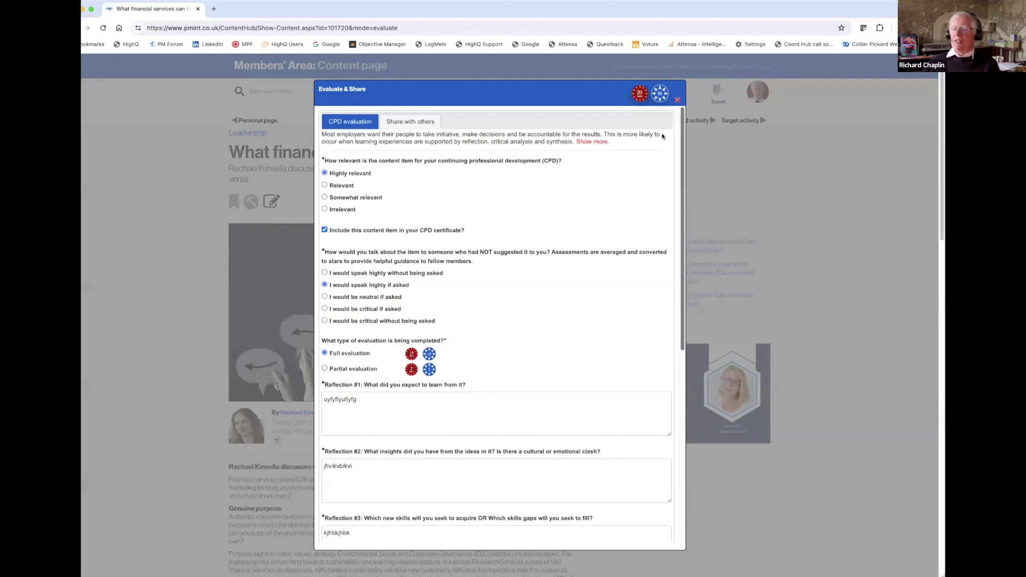
scroll(576, 544, down, 6)
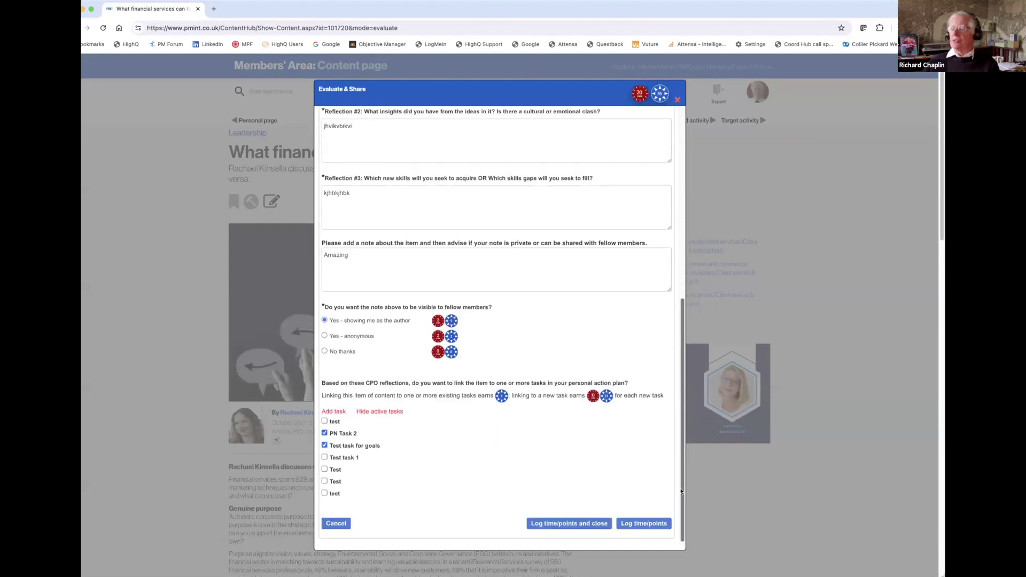
click(570, 523)
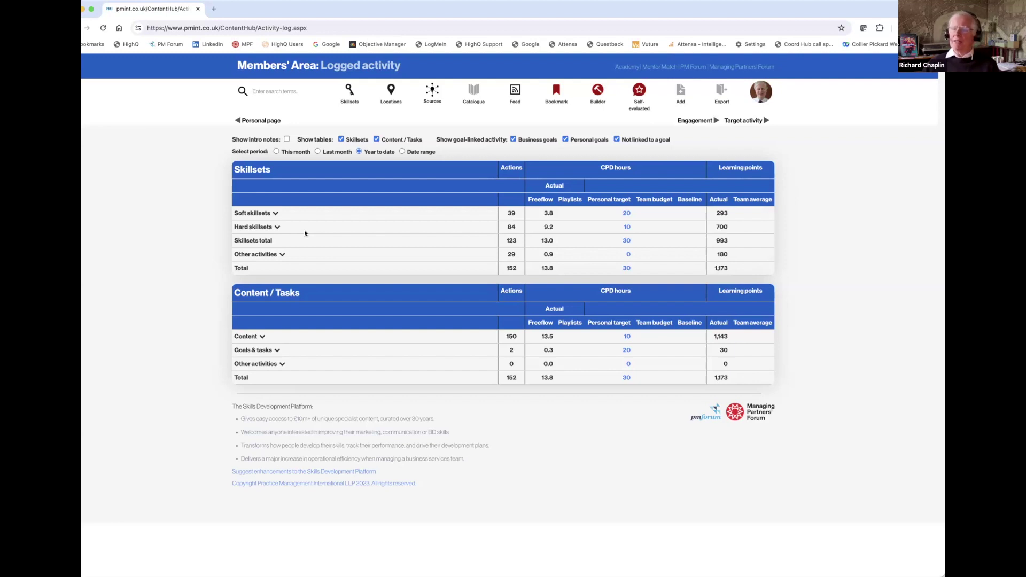
Go to the Engagement page from the Logged activity page.
click(690, 121)
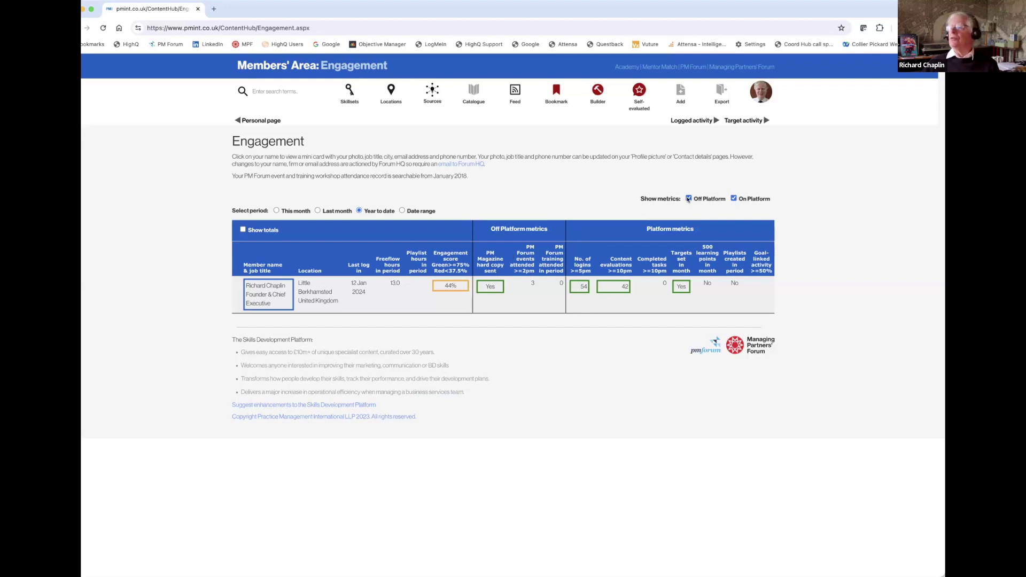
Leave only On Platform metrics shown, and view This month before returning to Year to date.
click(733, 198)
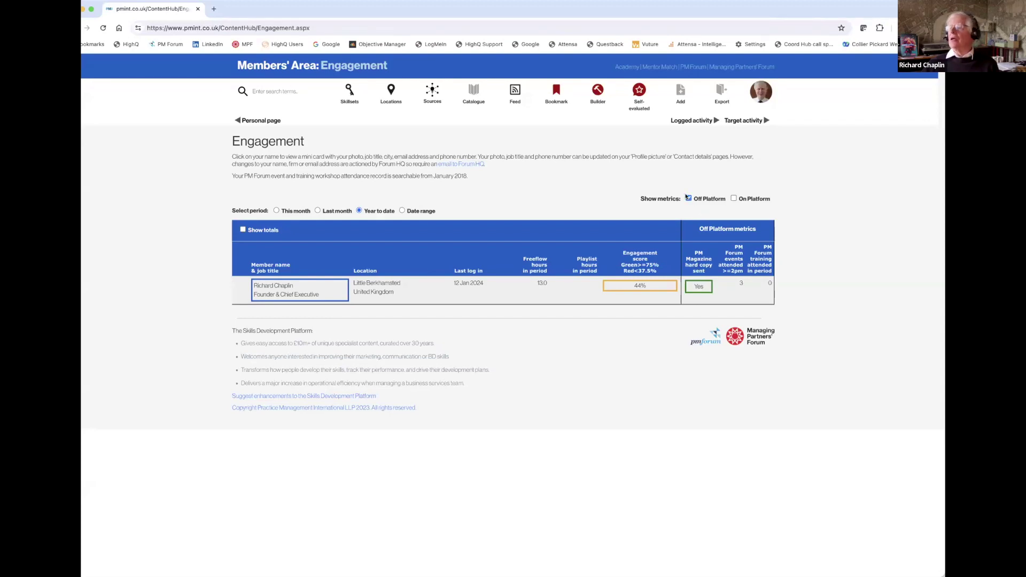
click(688, 197)
click(734, 198)
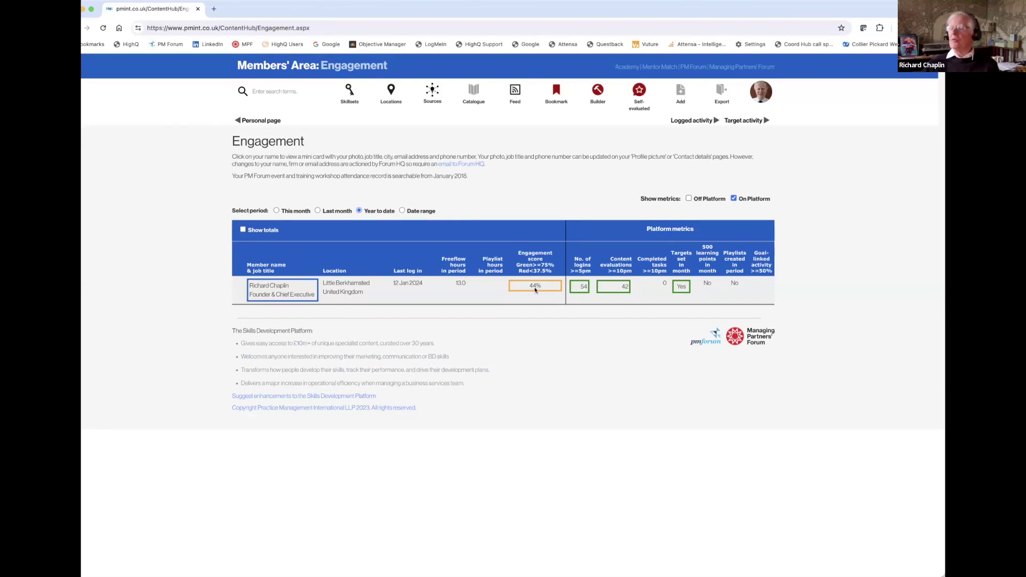
click(276, 210)
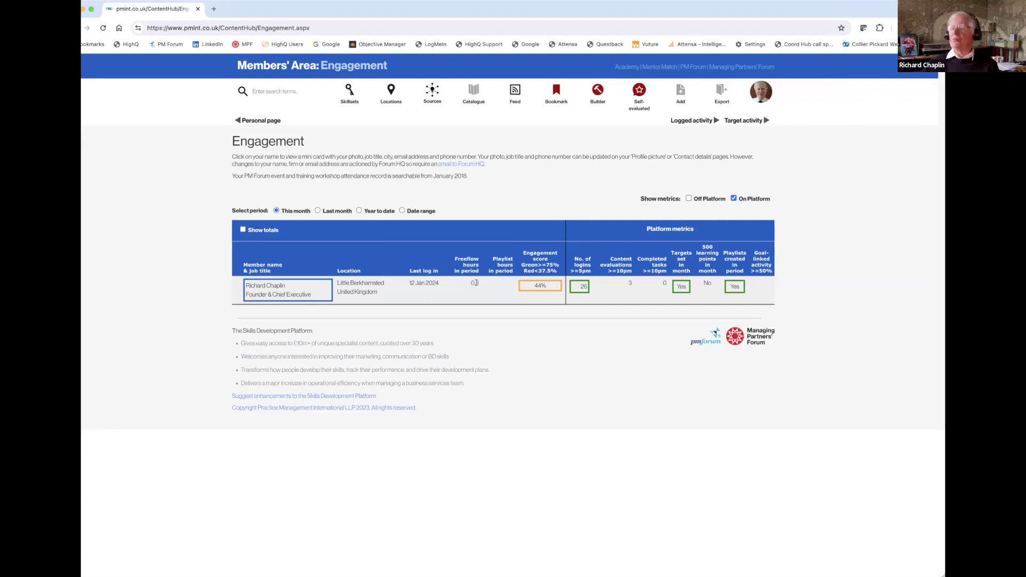
click(358, 211)
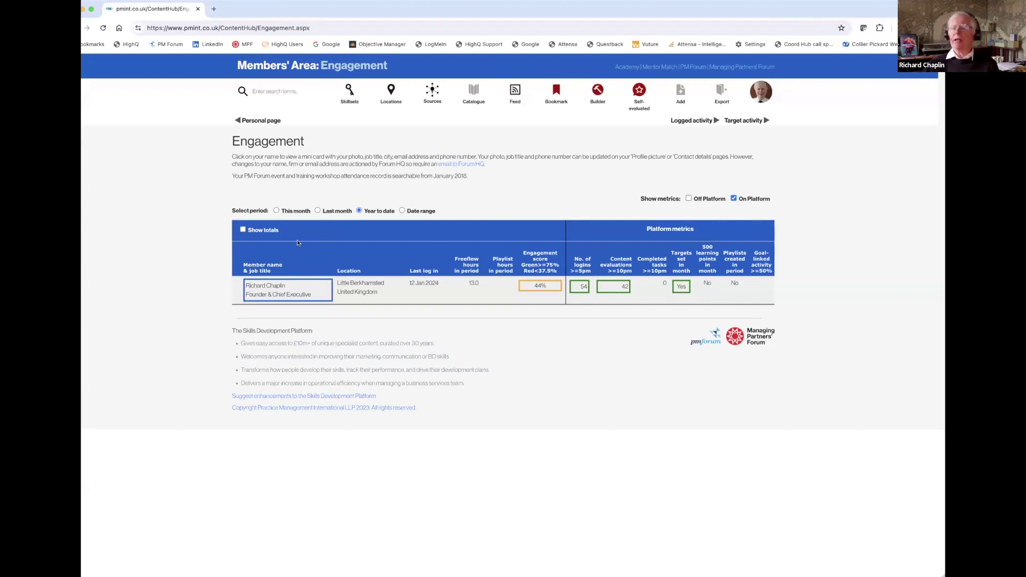
Tick Show totals for department and firm averages, and untick On Platform metrics.
click(243, 231)
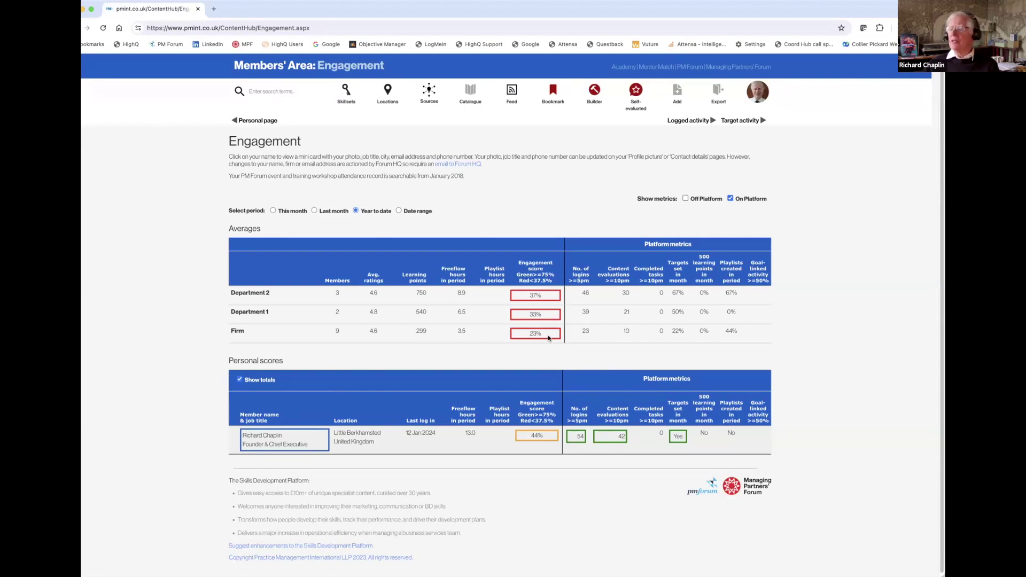
click(730, 198)
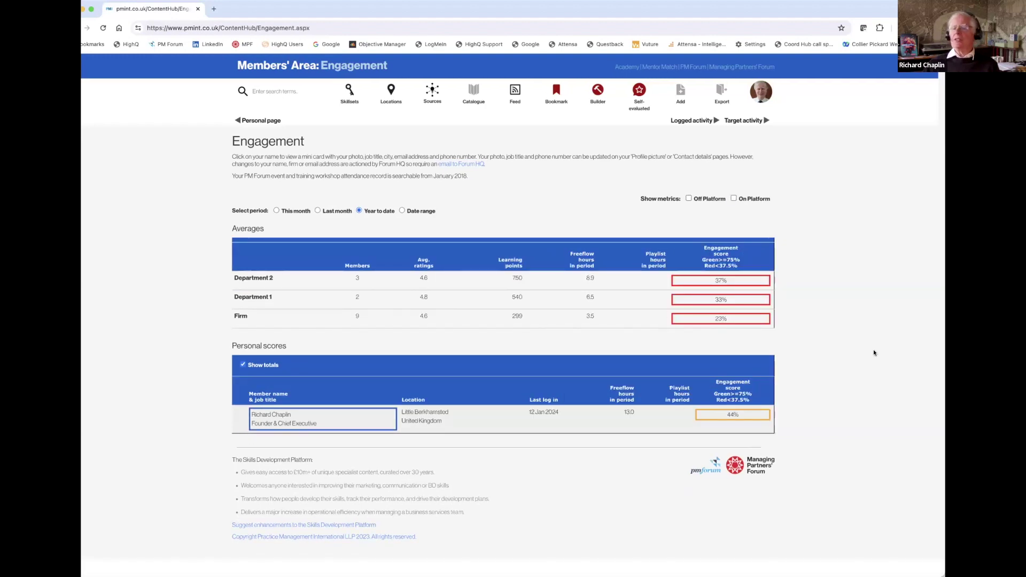
Go to Engagement & outcomes via the account menu's Platform management section.
click(764, 94)
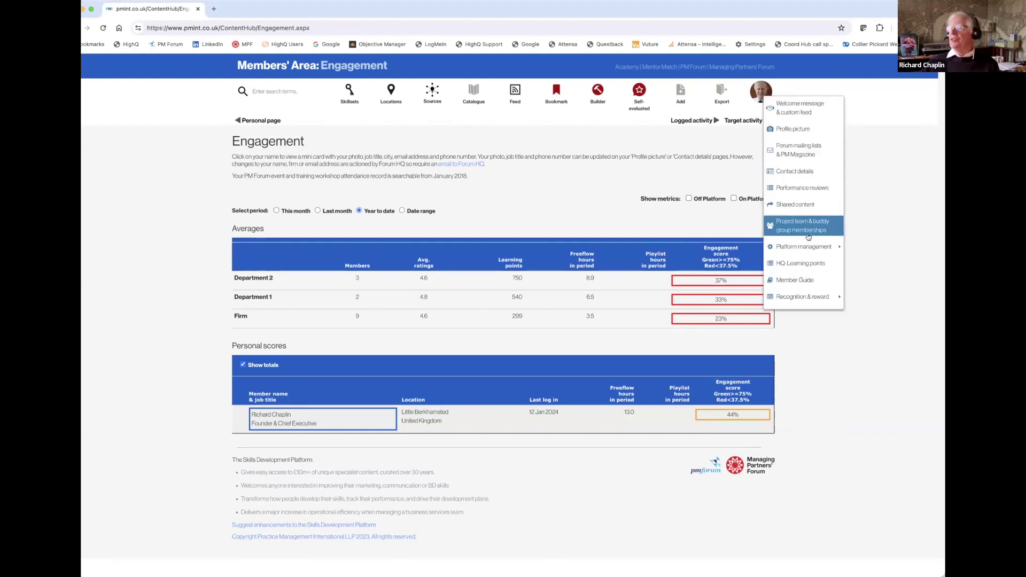
mouse_move(807, 246)
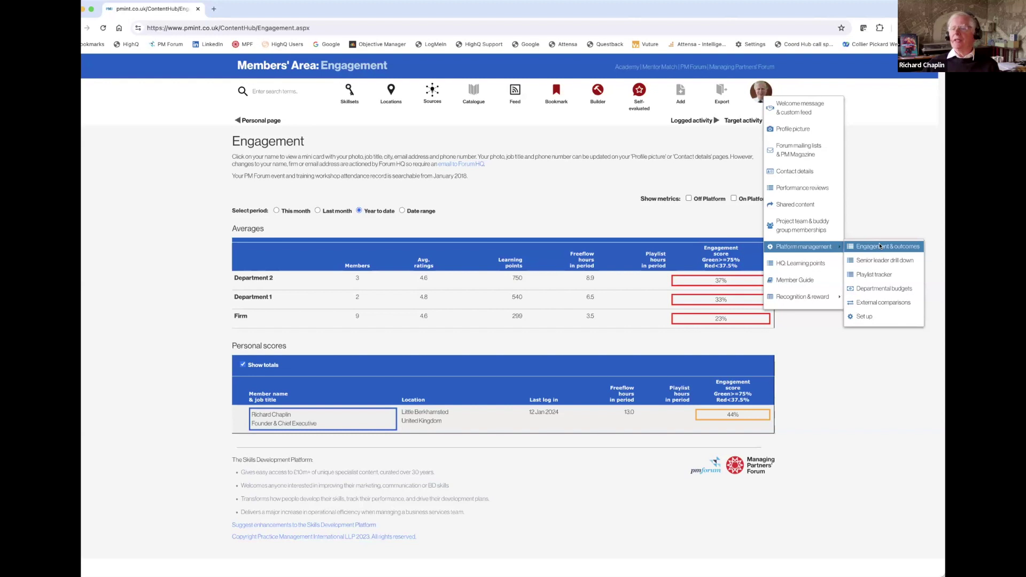
click(880, 245)
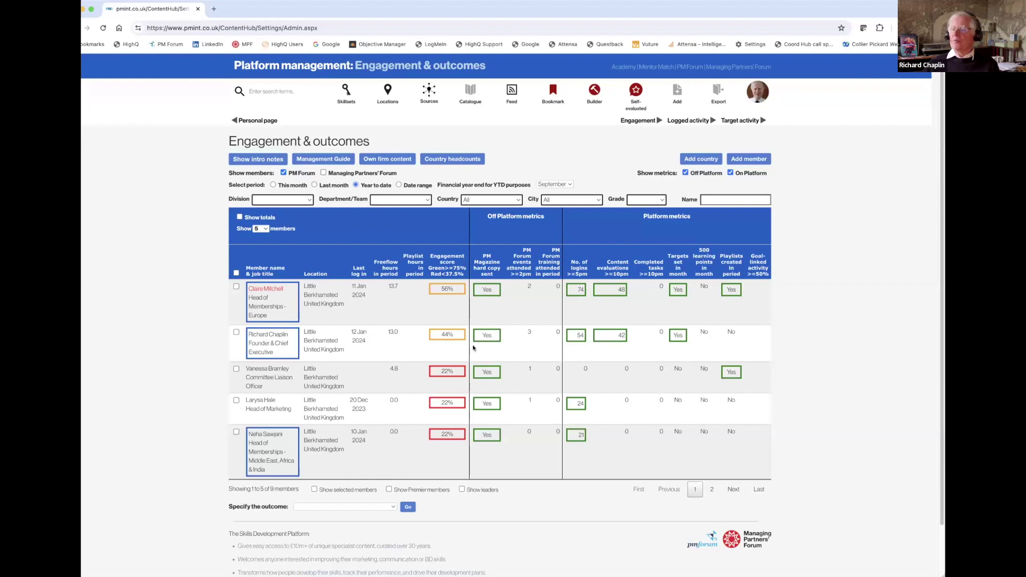
Set Show members to All, then filter Department/Team to Department 2's three members.
click(262, 229)
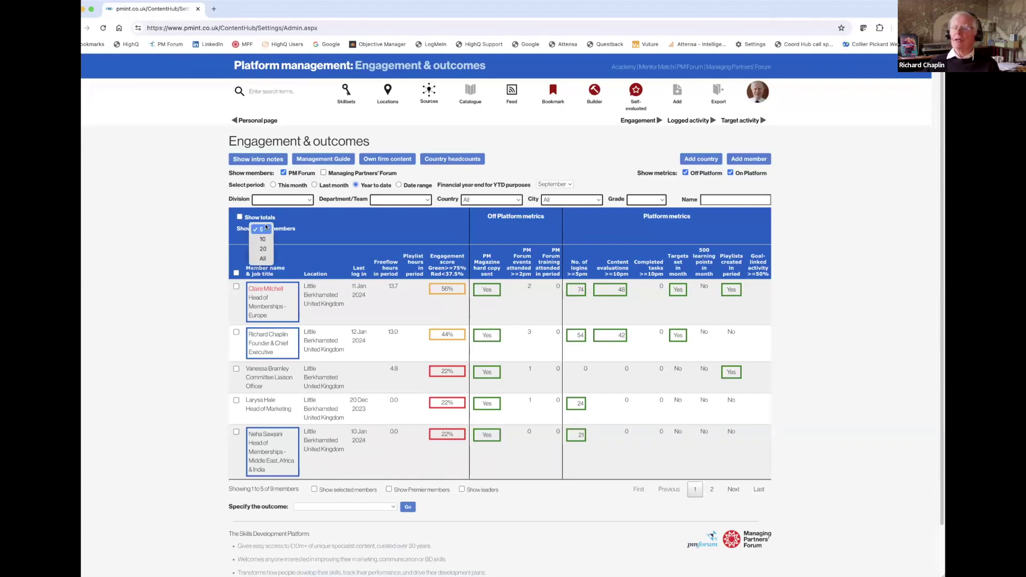
click(263, 259)
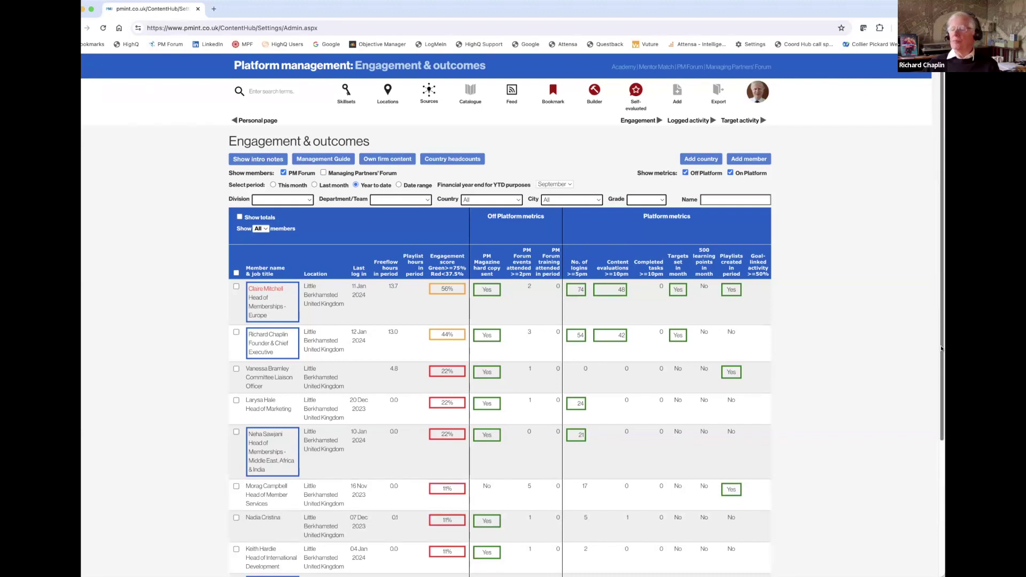
scroll(941, 349, down, 2)
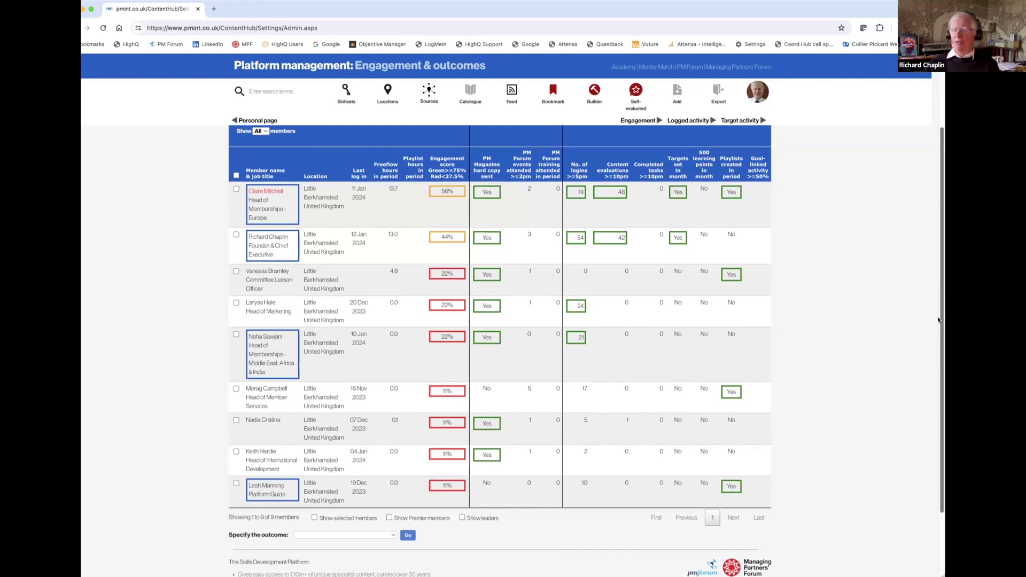
scroll(943, 258, up, 1)
scroll(943, 259, up, 3)
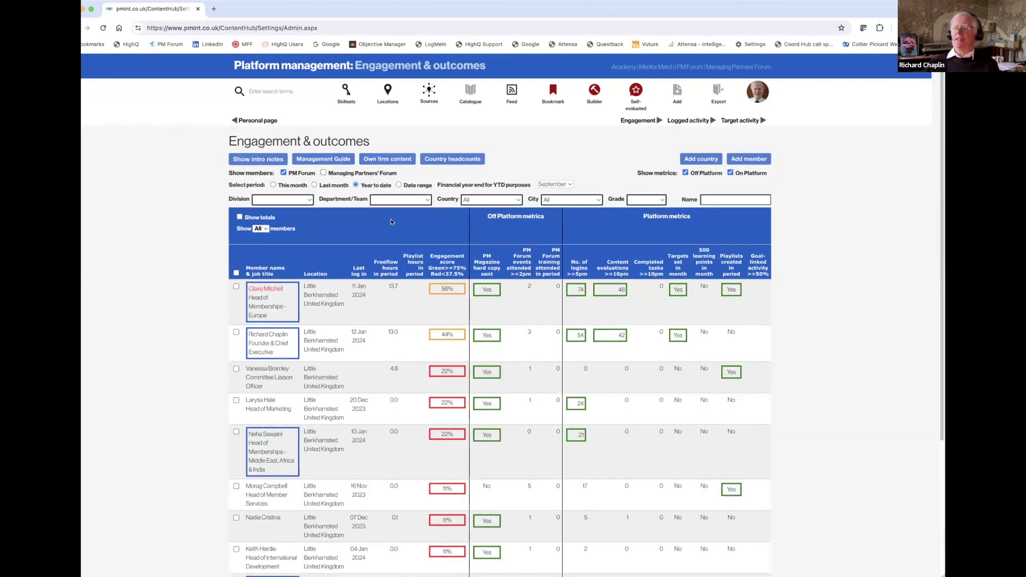
click(426, 199)
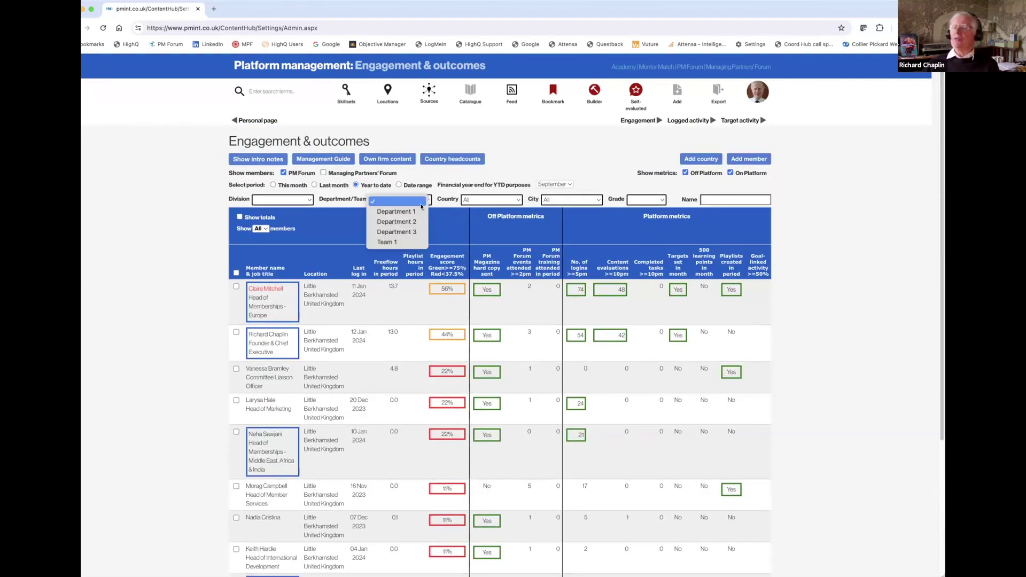
click(419, 224)
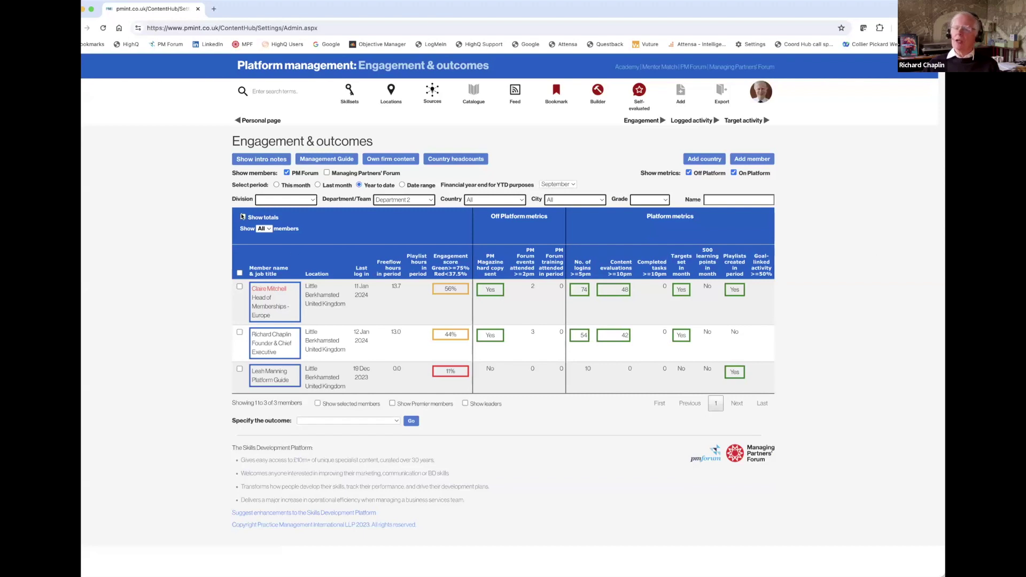
click(270, 219)
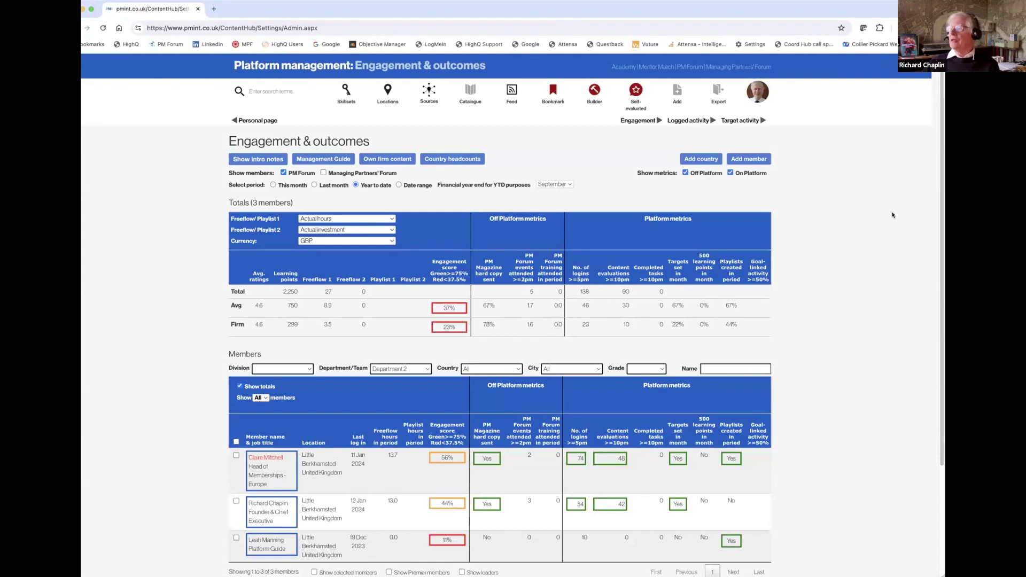
drag(942, 239, 939, 301)
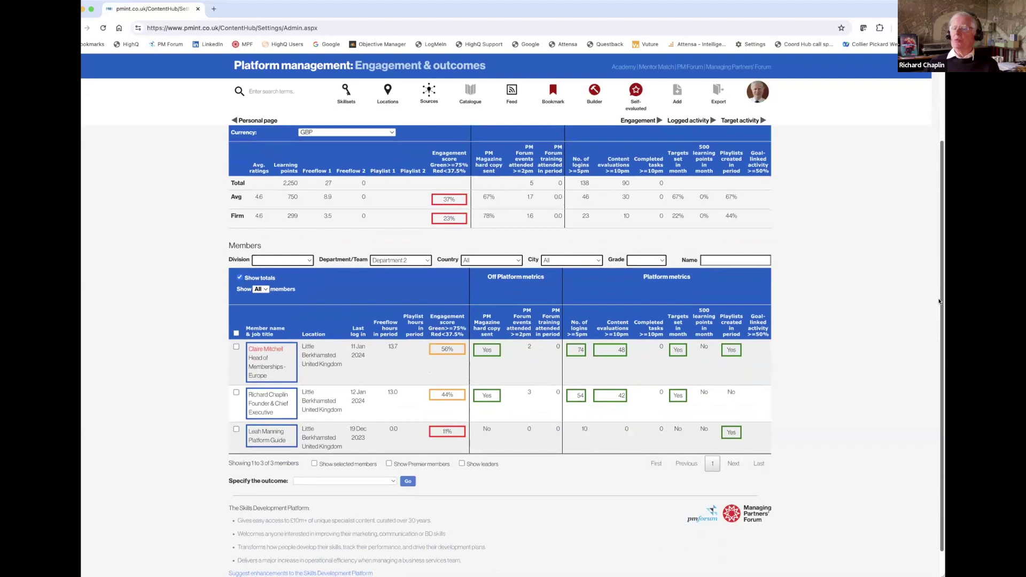
scroll(288, 224, up, 2)
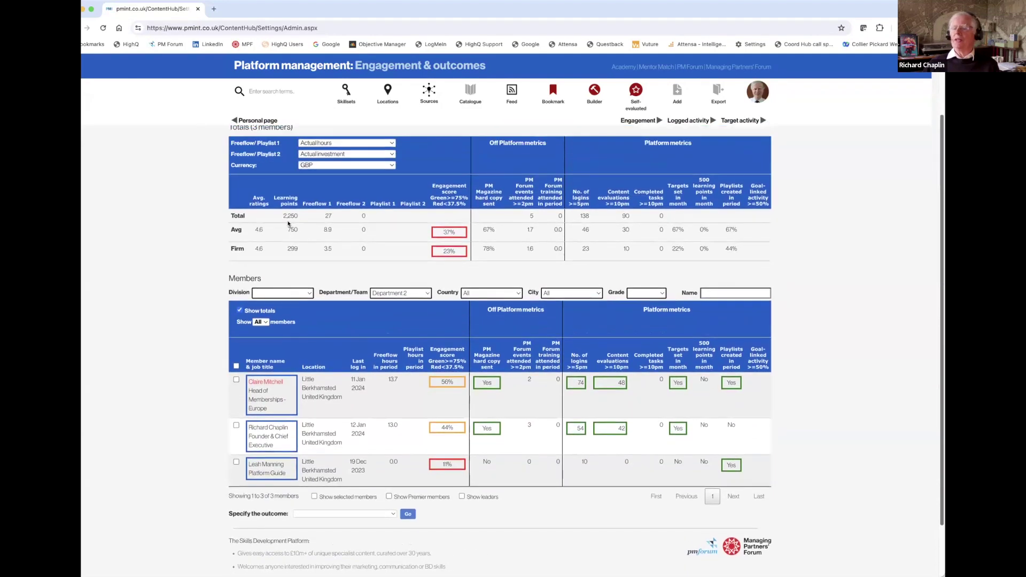
scroll(261, 223, down, 1)
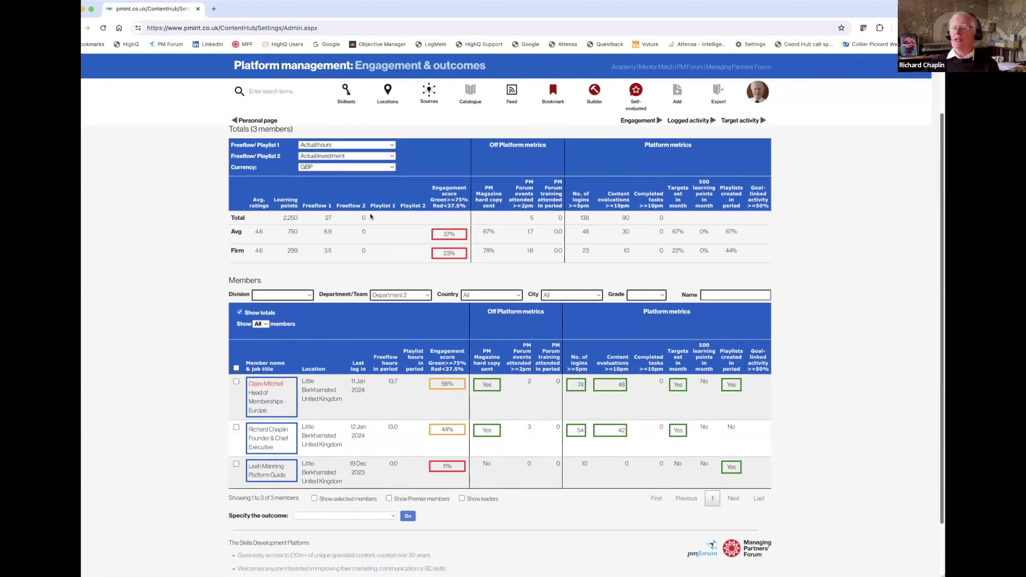
scroll(340, 209, up, 1)
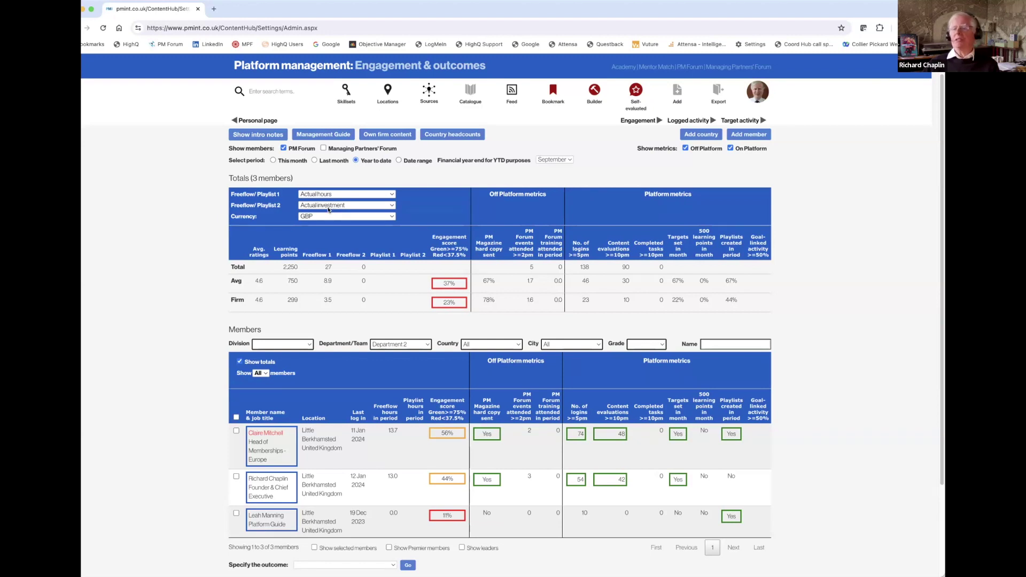
click(378, 206)
click(381, 215)
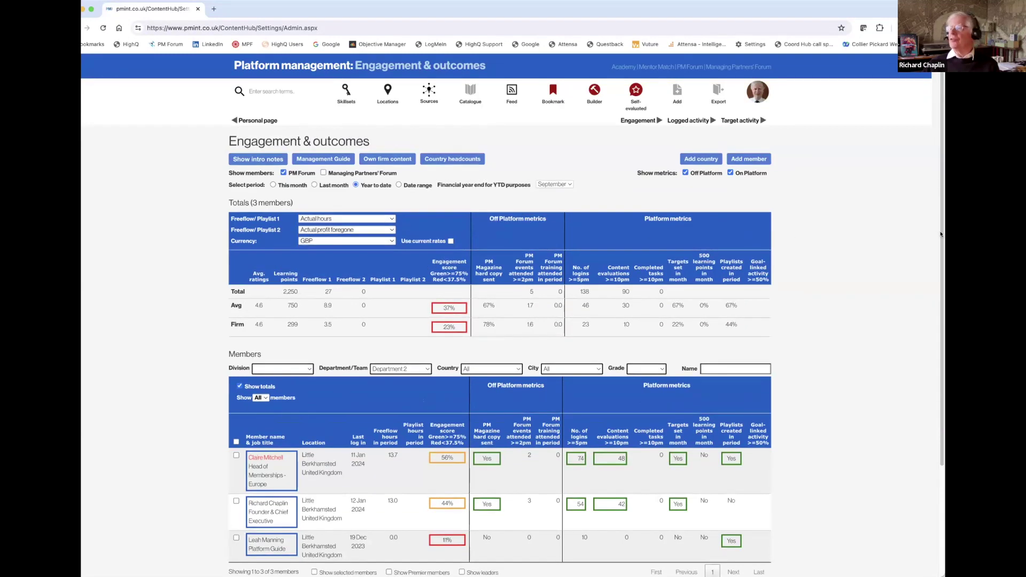
scroll(941, 248, down, 2)
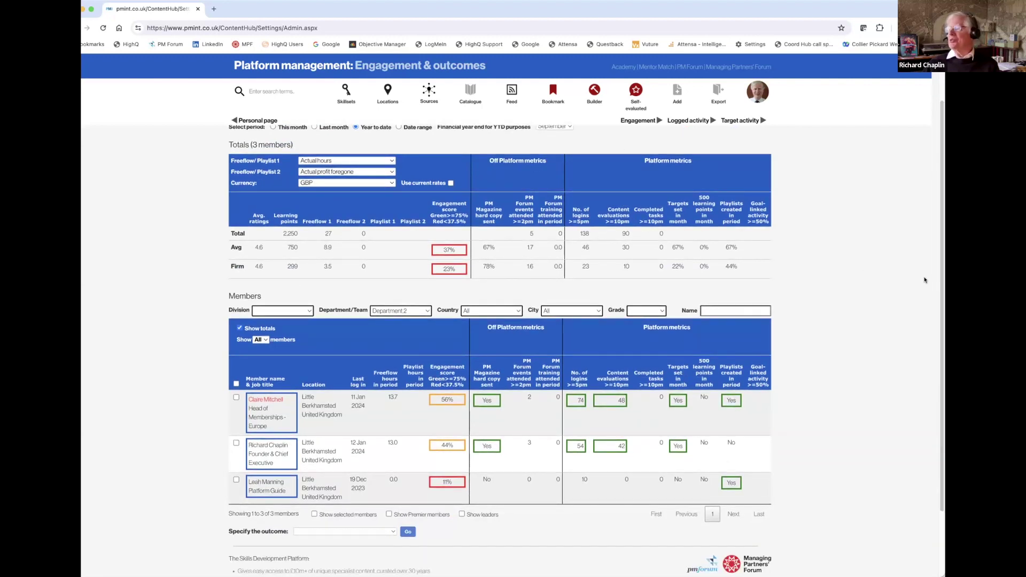
scroll(941, 296, up, 1)
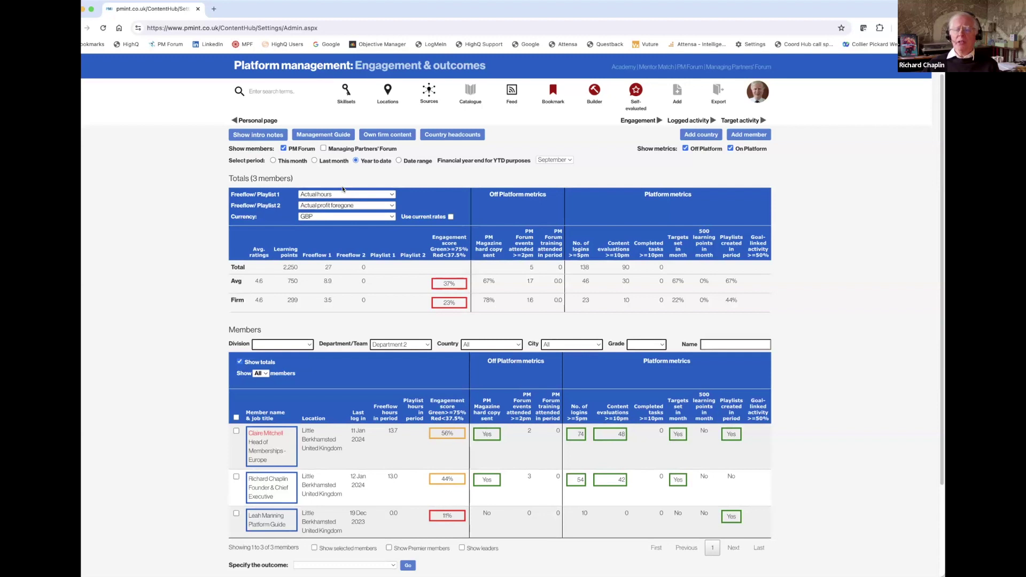
click(392, 194)
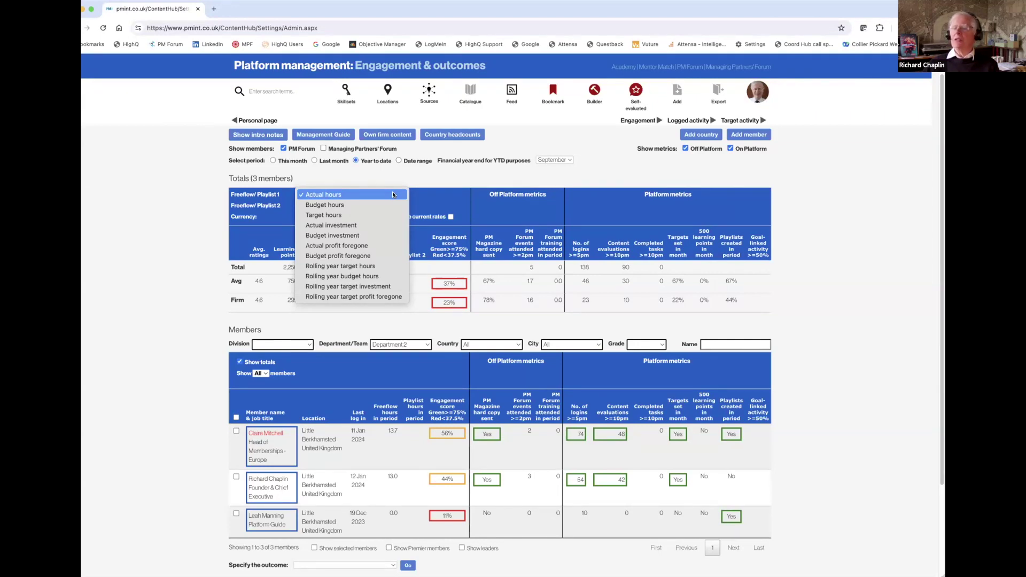
click(392, 194)
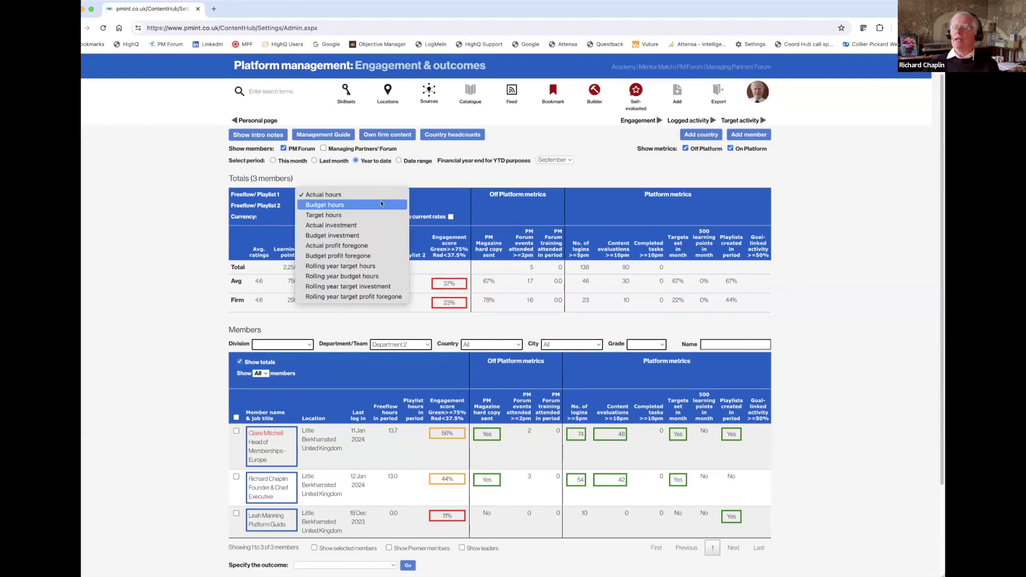
click(390, 175)
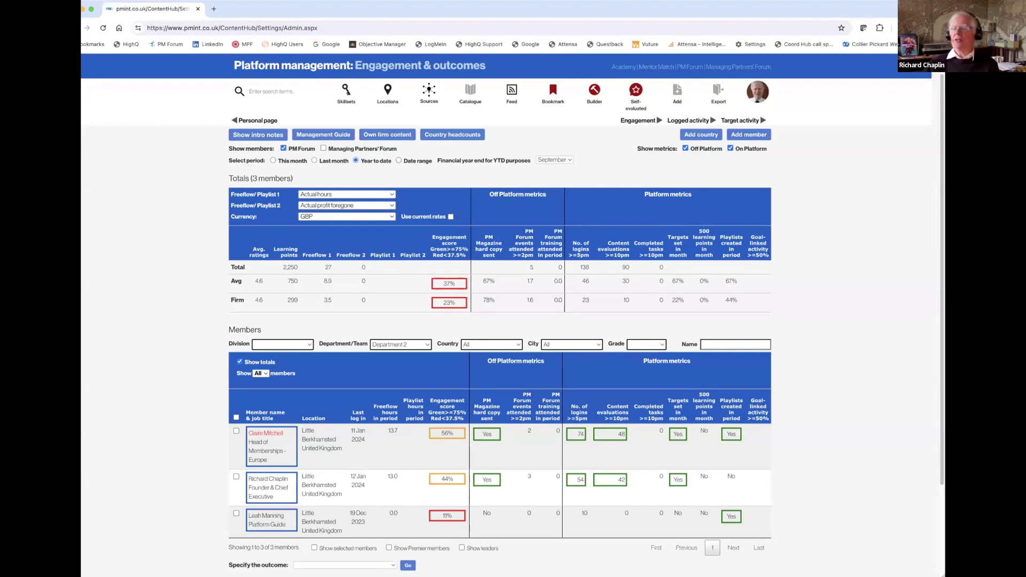
scroll(935, 266, down, 2)
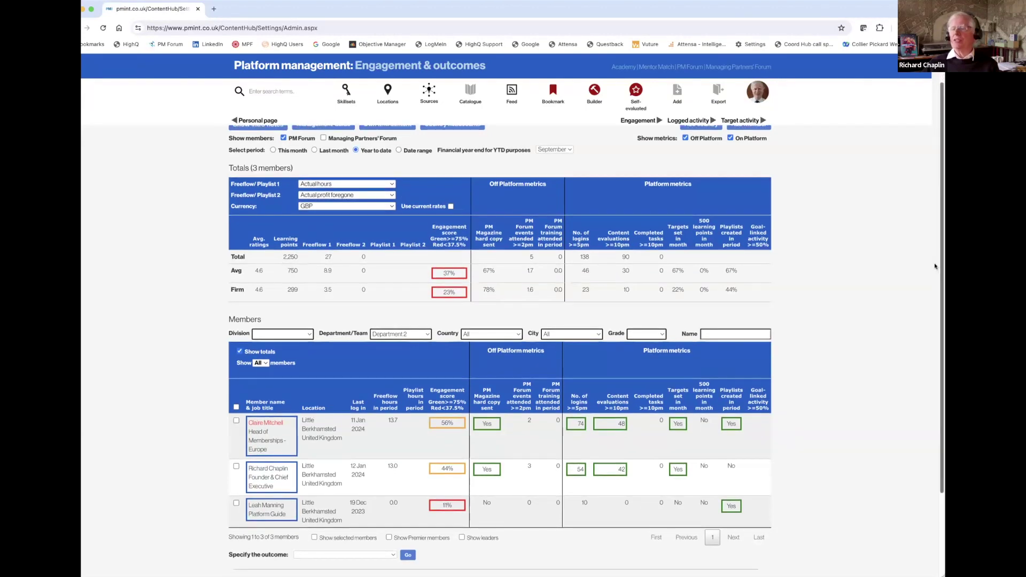
scroll(933, 272, down, 2)
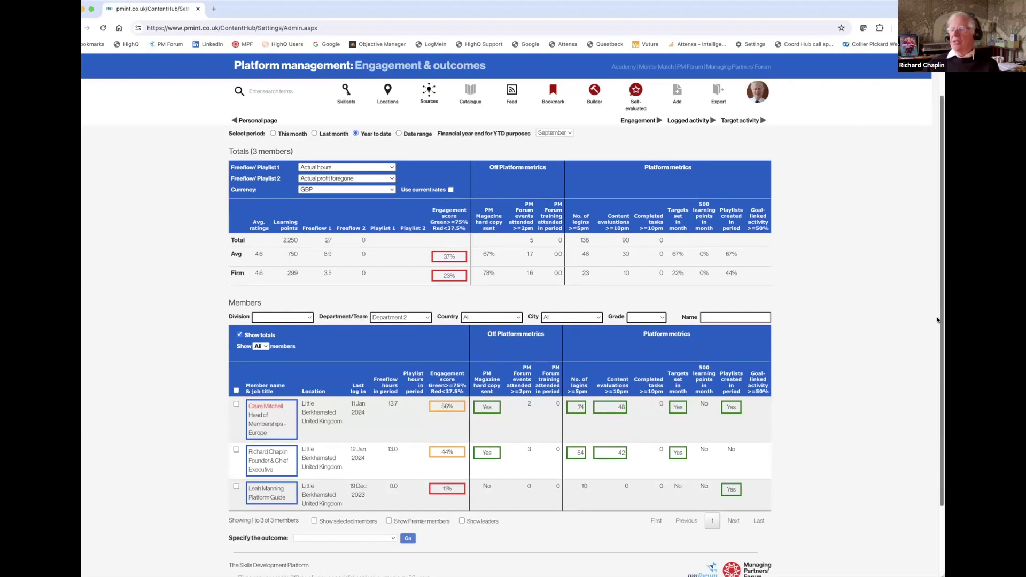
scroll(938, 320, down, 3)
scroll(937, 216, up, 3)
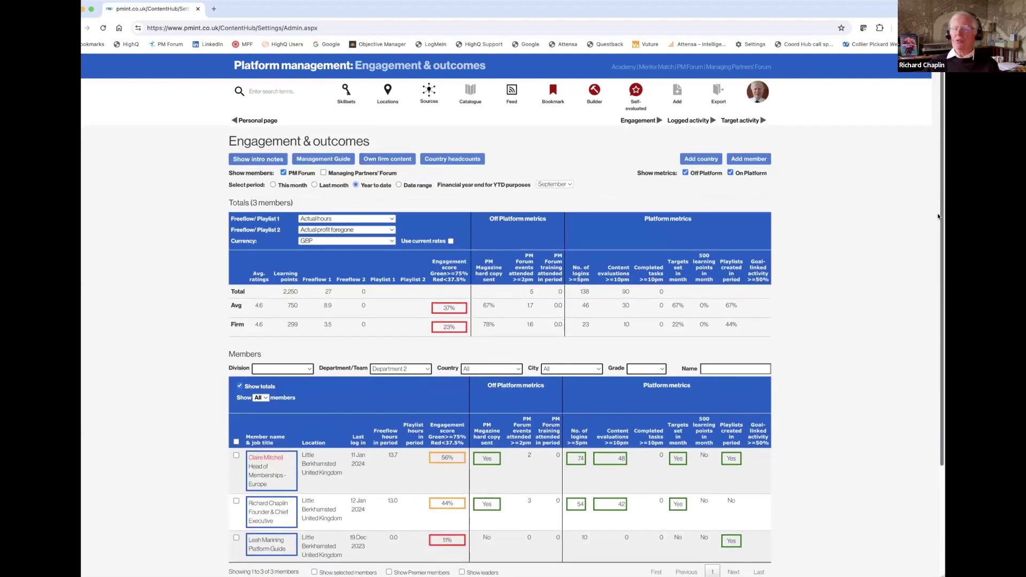
scroll(935, 240, down, 1)
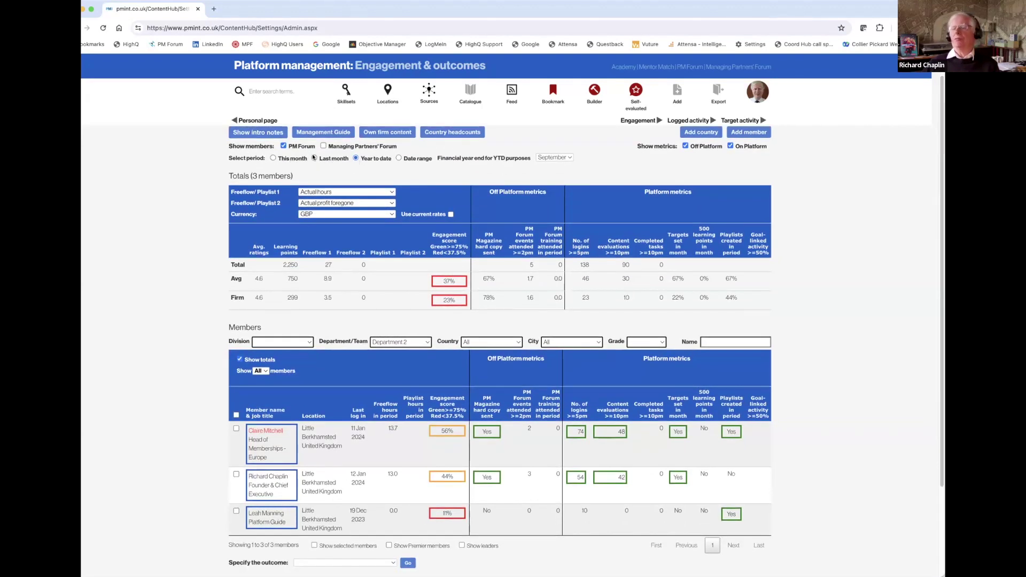
Switch the period to This month and clear the Department/Team filter to list all 9 members.
click(314, 158)
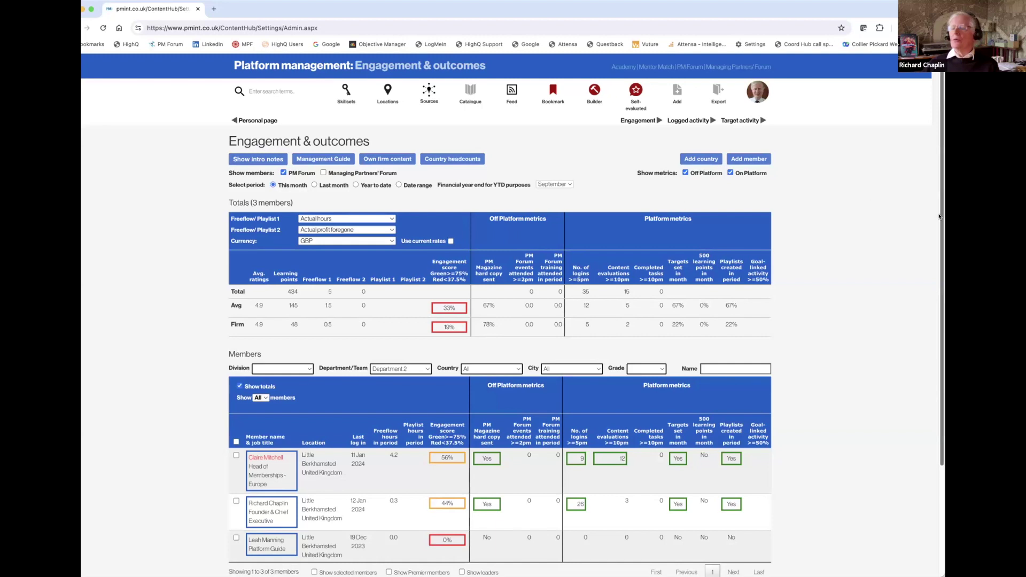
scroll(937, 247, down, 2)
drag(937, 247, 942, 171)
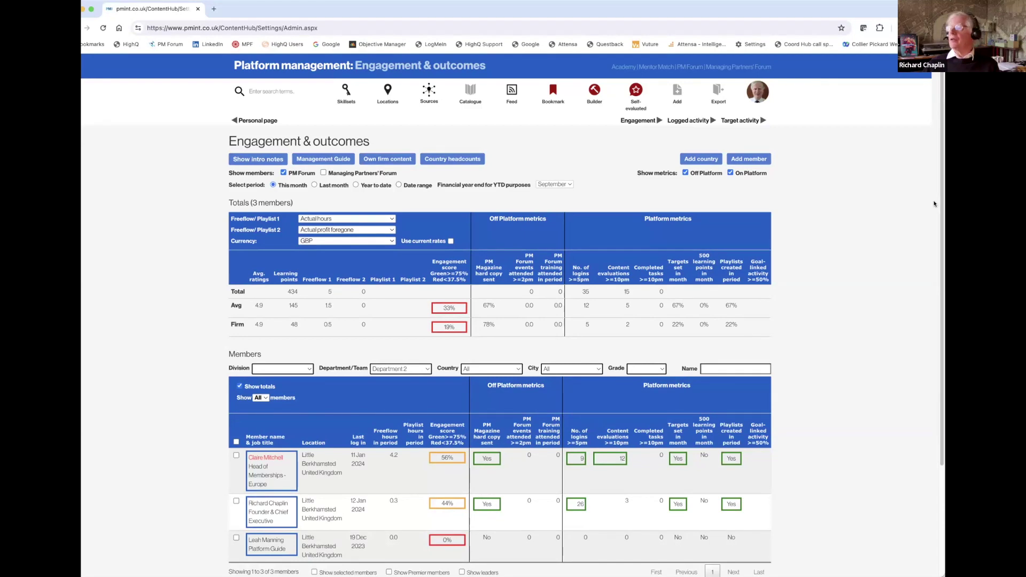
drag(942, 215, 939, 320)
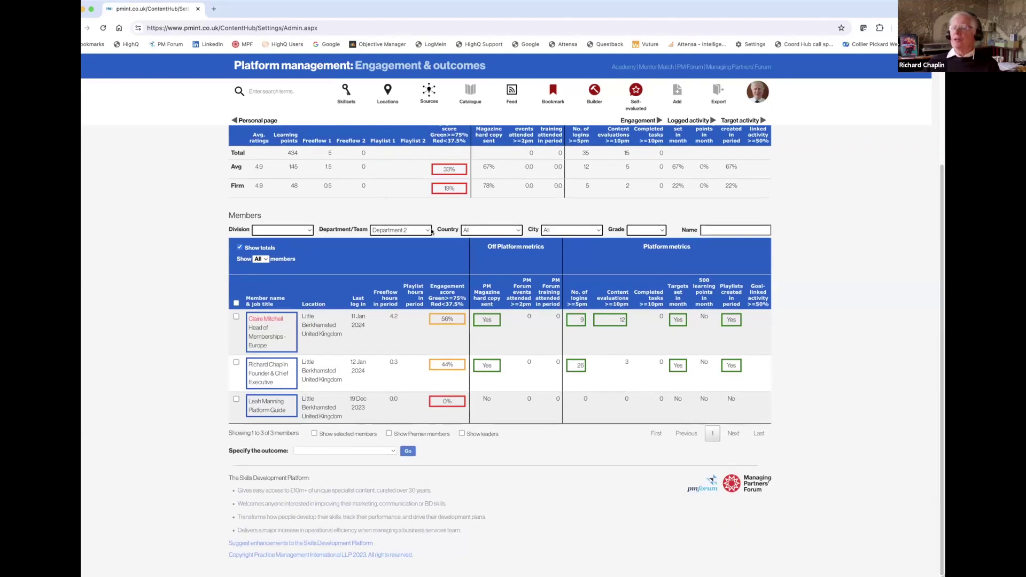
click(410, 229)
click(408, 209)
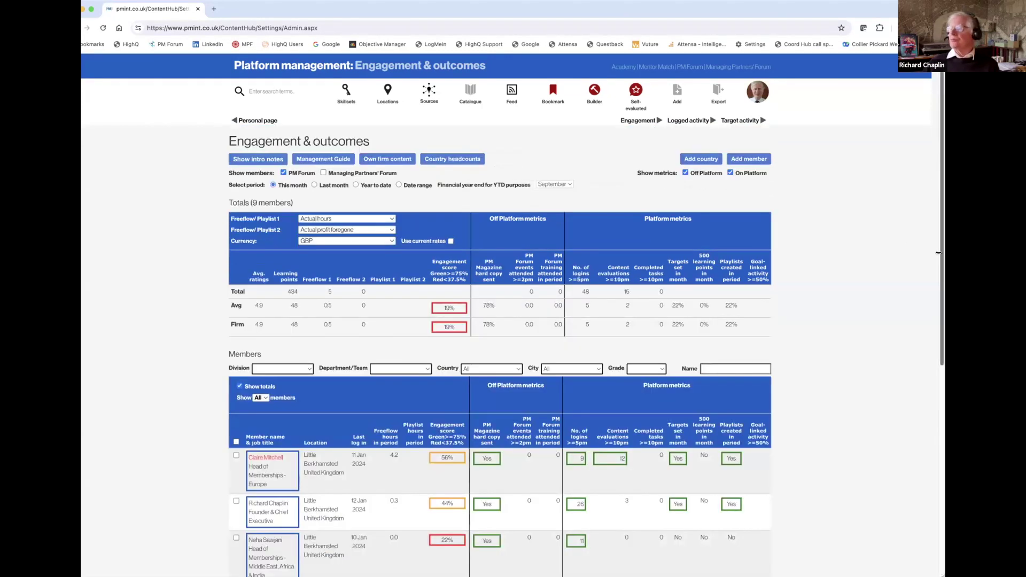
drag(940, 256, 922, 474)
Select the member last logged in 07 Dec 2023, attempt Remove leavers, then answer No.
scroll(923, 477, down, 2)
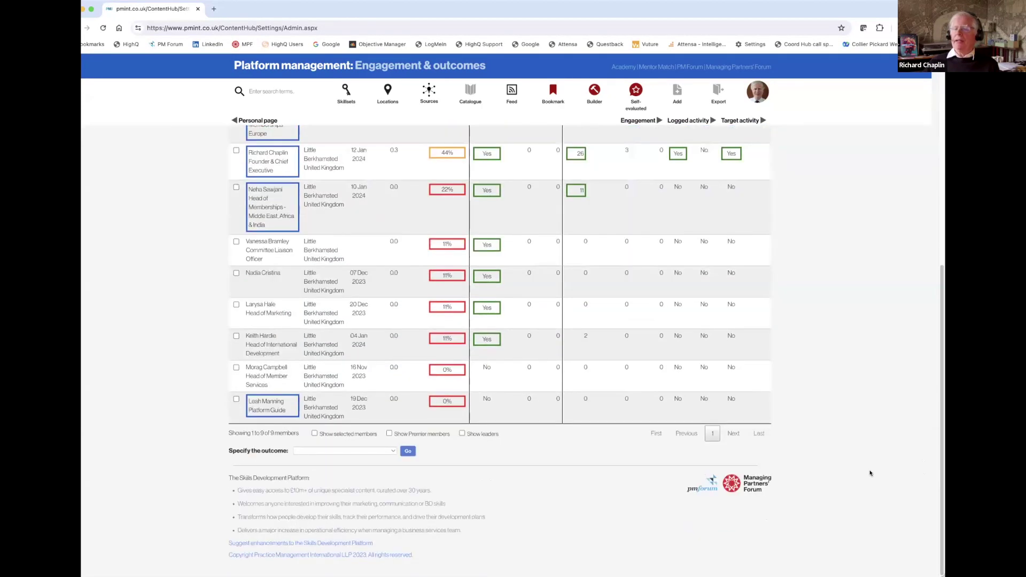
click(237, 273)
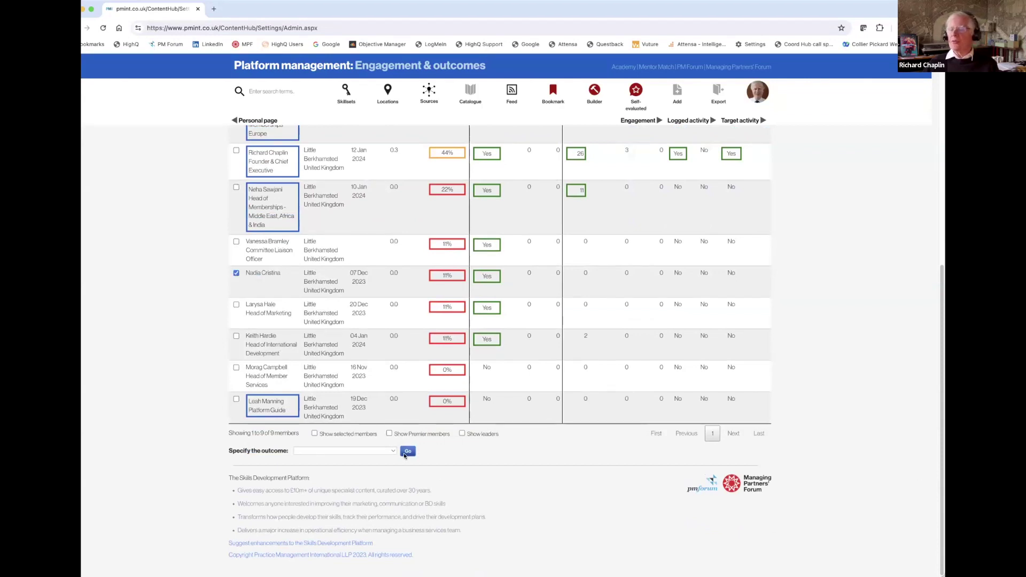
click(392, 452)
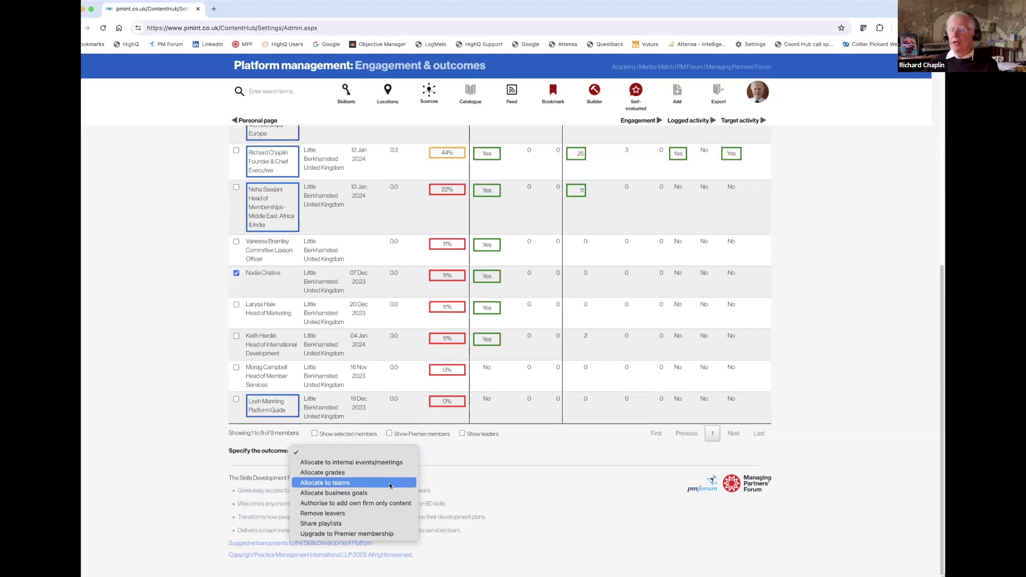
click(389, 517)
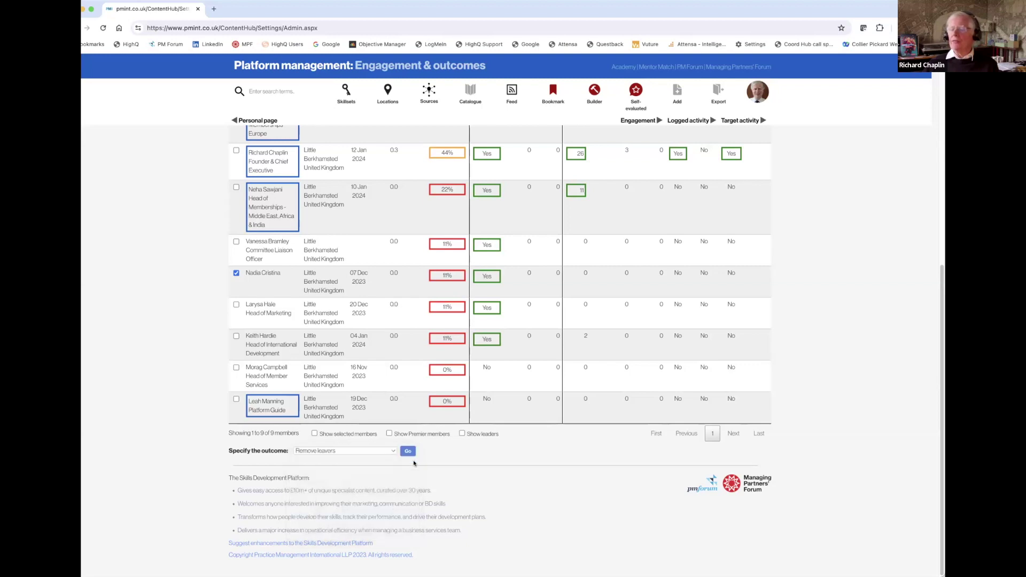
click(407, 451)
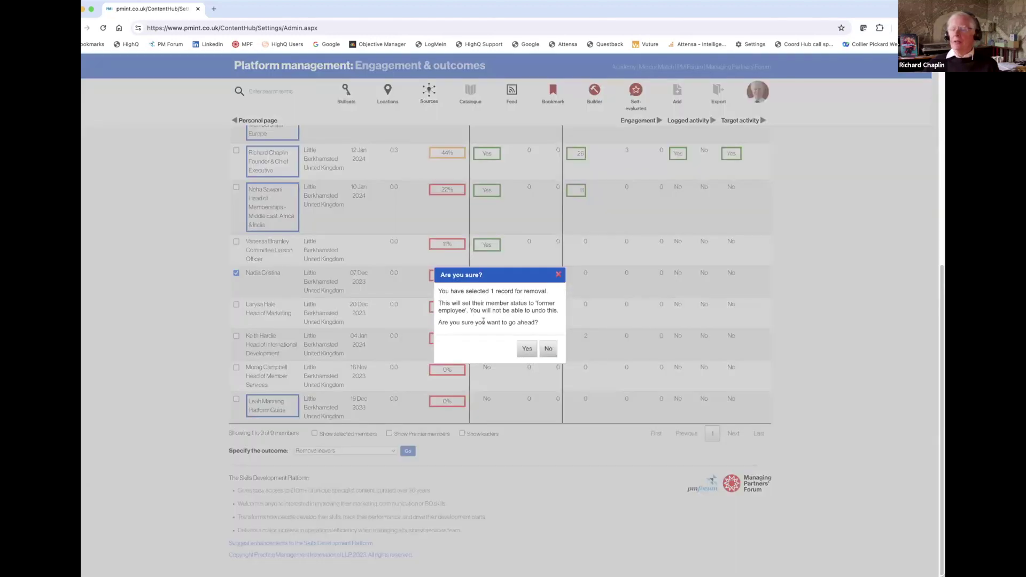
click(548, 348)
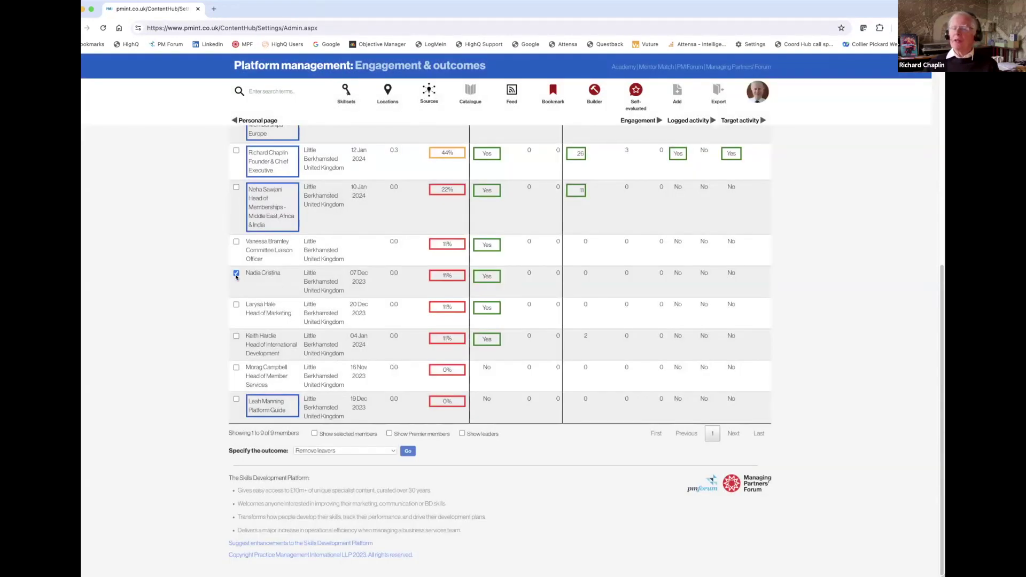
click(392, 452)
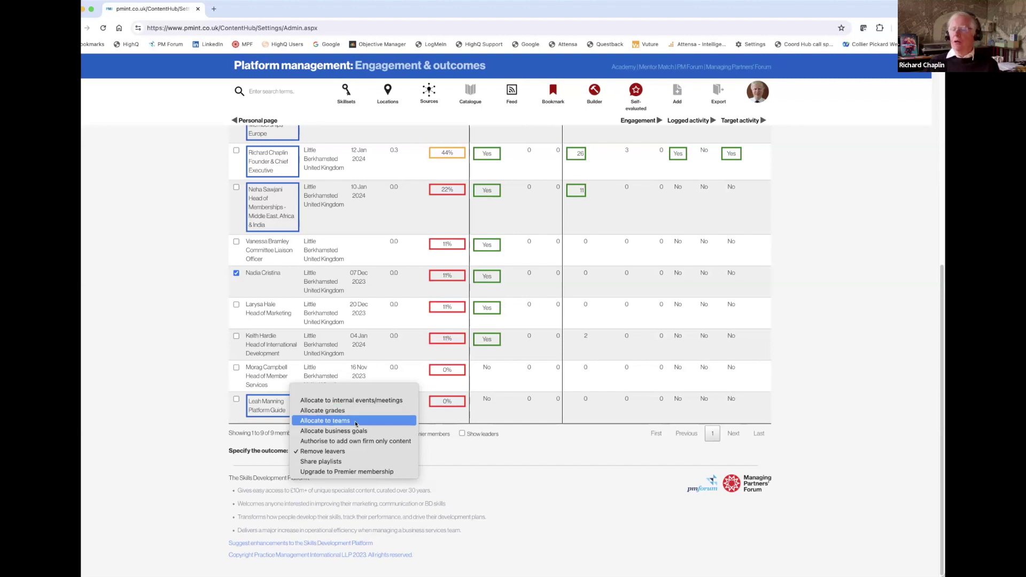
Allocate the checked member to teams: Team type Department, Department 3, action Add, and apply.
click(356, 423)
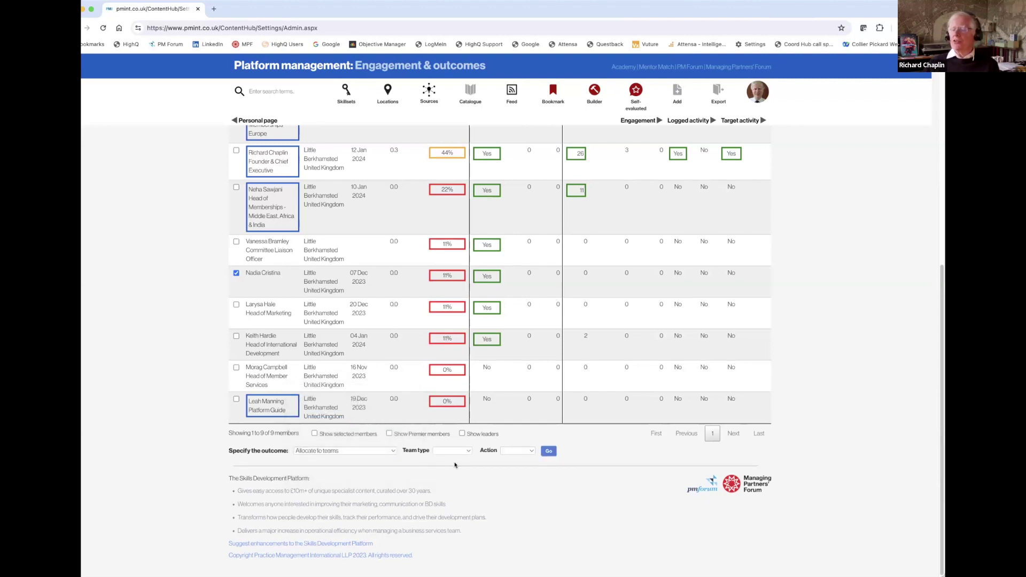
click(467, 451)
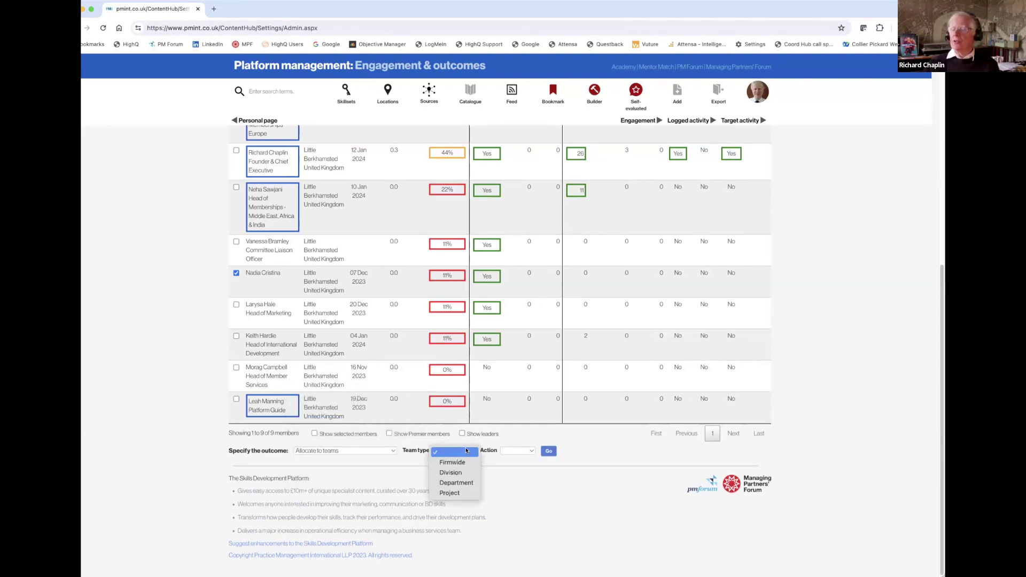
click(468, 483)
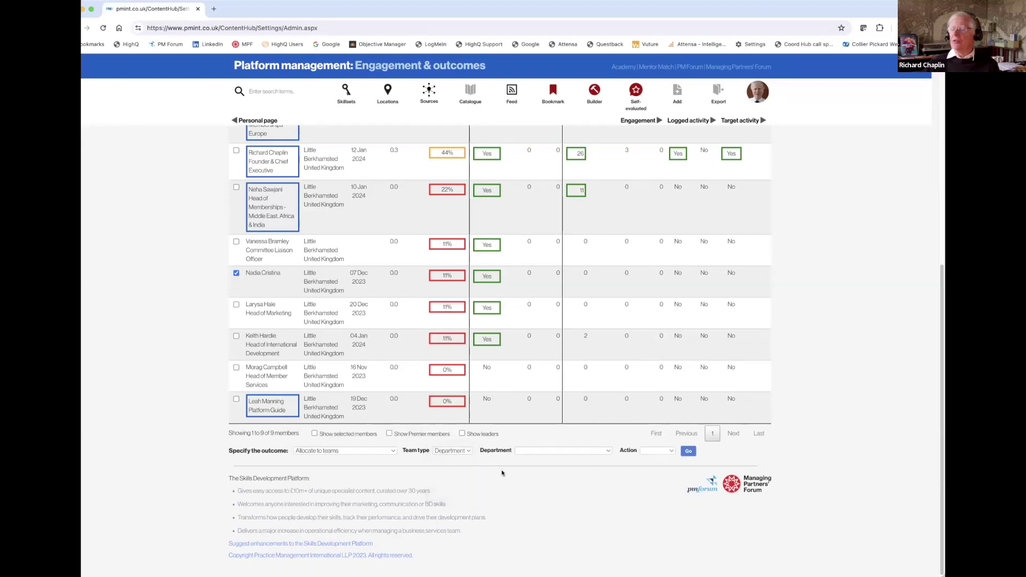
click(598, 451)
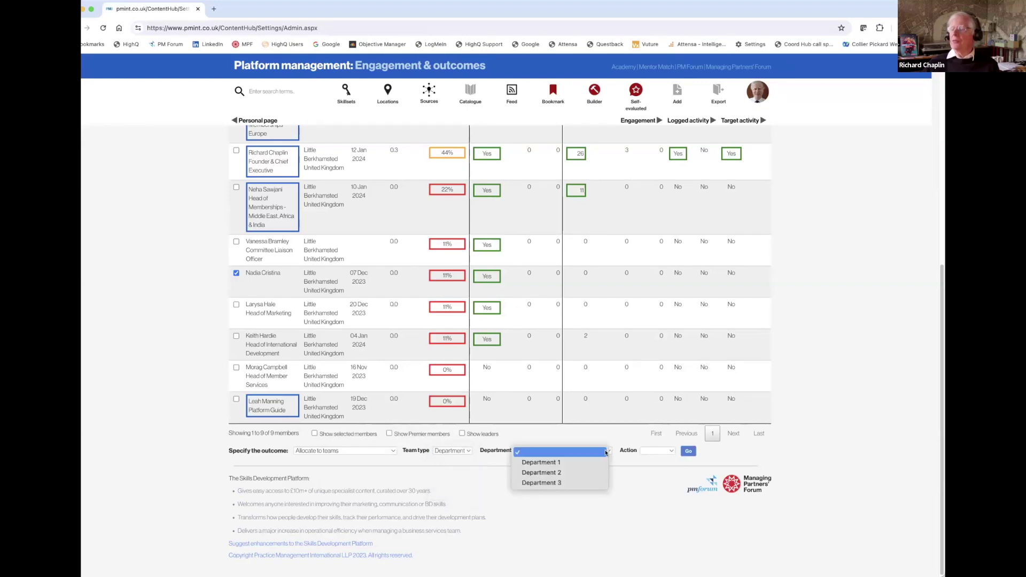
click(589, 481)
click(657, 451)
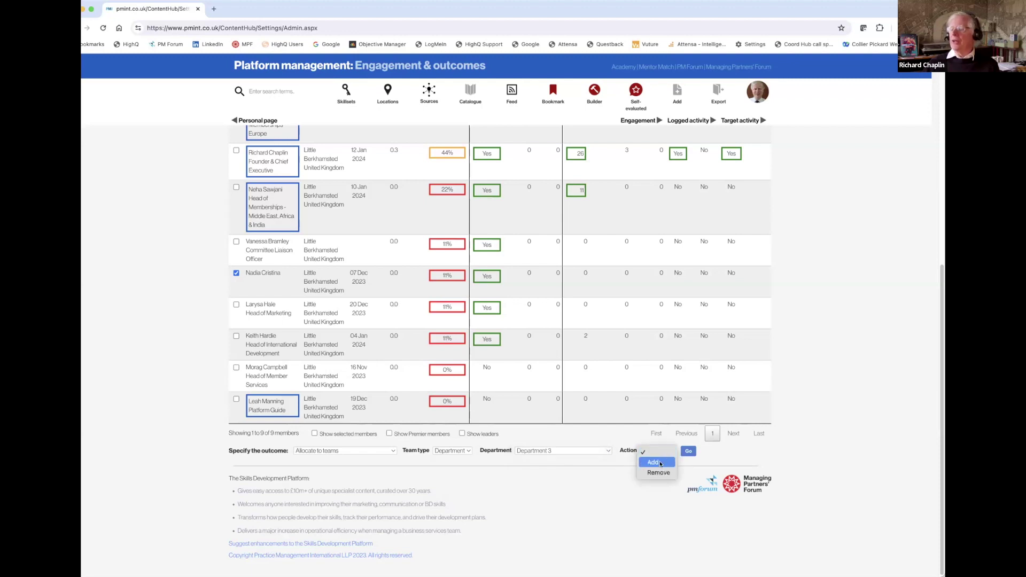
click(653, 463)
click(687, 451)
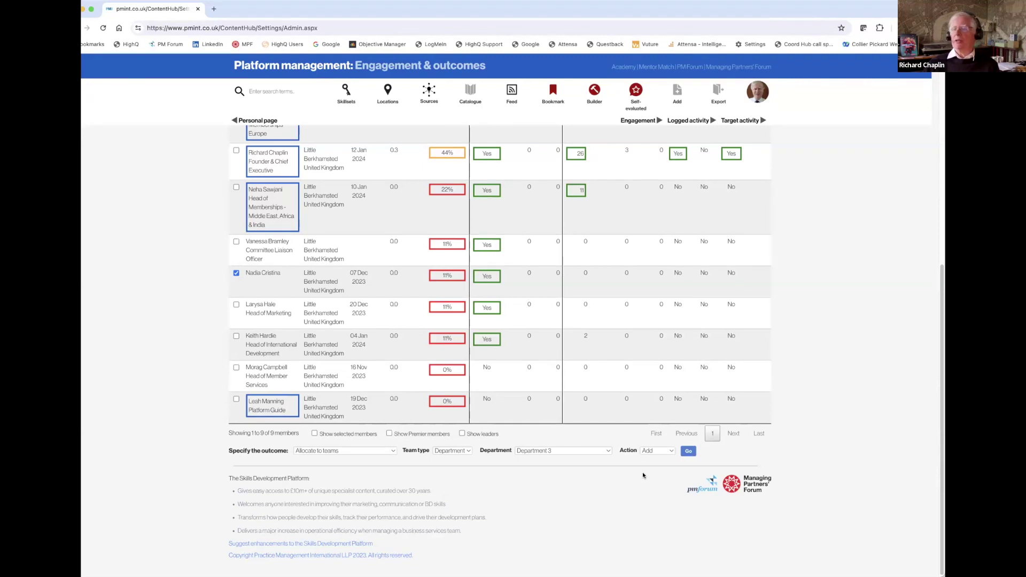
Allocate the checked member to the Test business goal, then select the 'Authorise to add own firm only content' outcome.
click(391, 451)
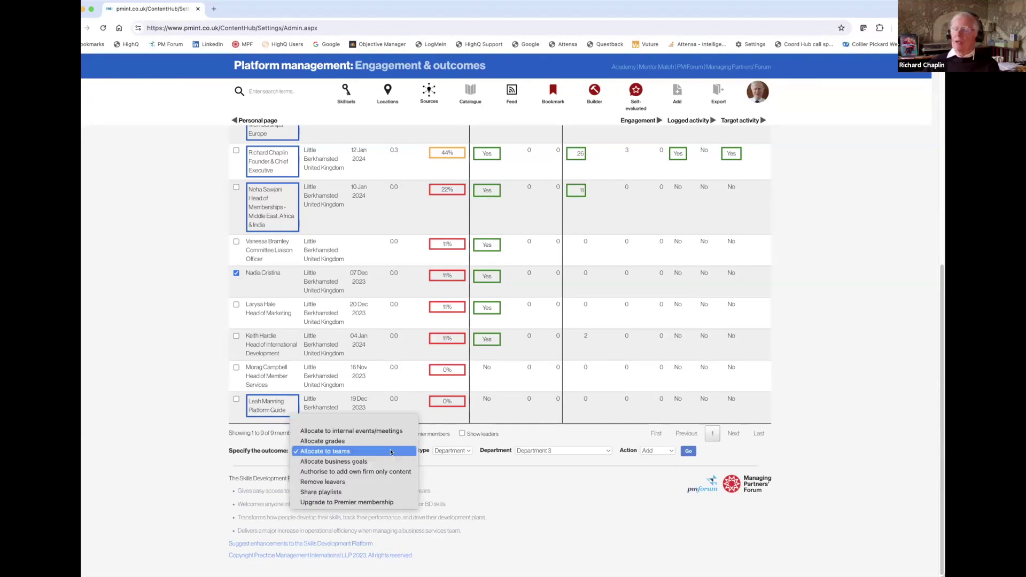
click(390, 461)
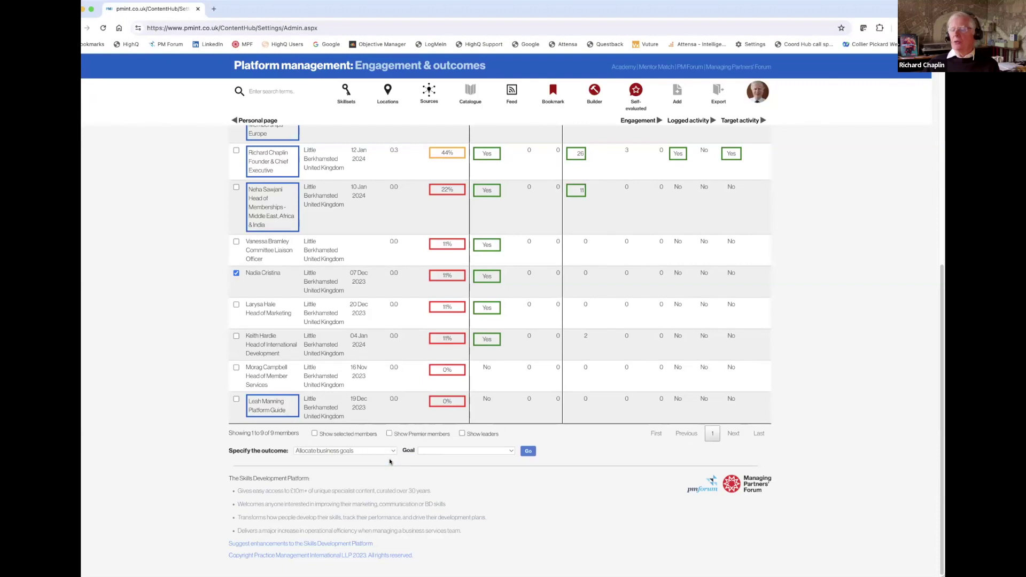
click(511, 451)
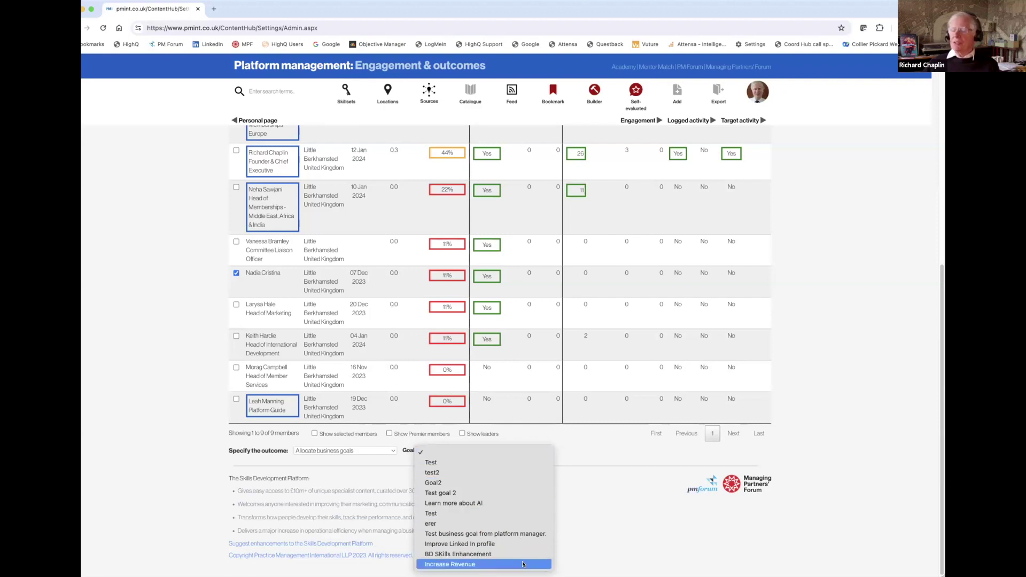
click(516, 513)
click(528, 451)
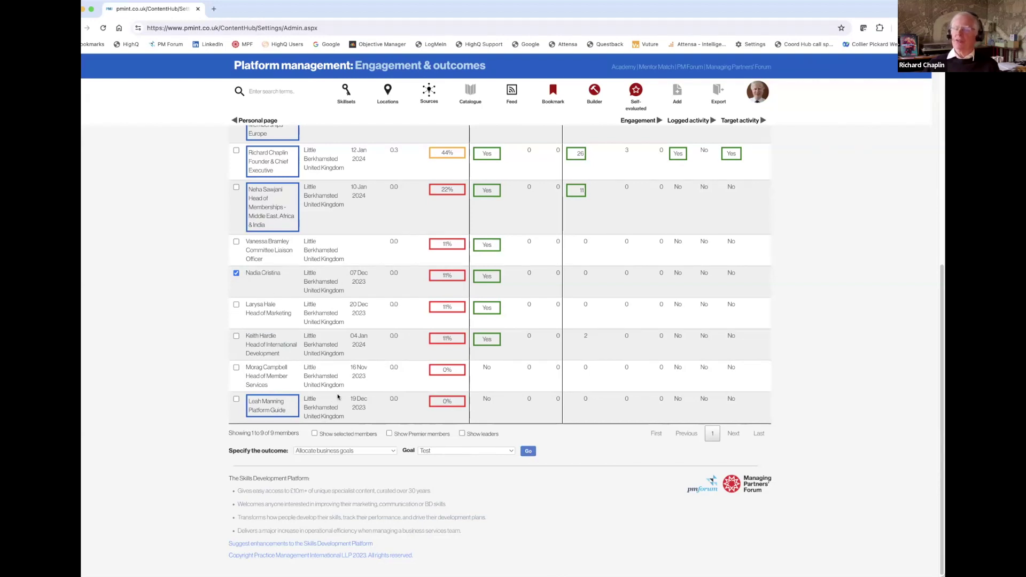
click(390, 448)
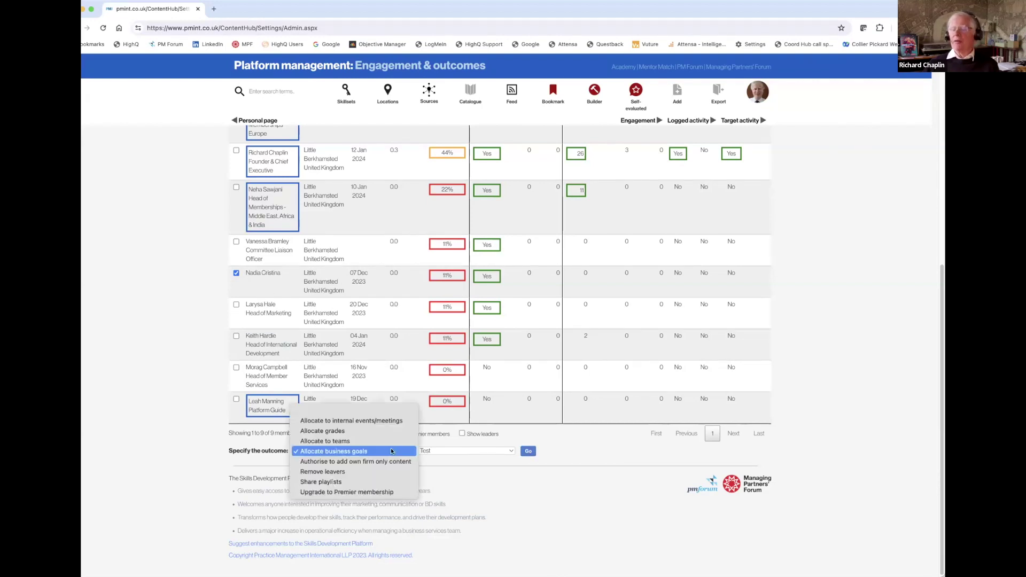
click(401, 462)
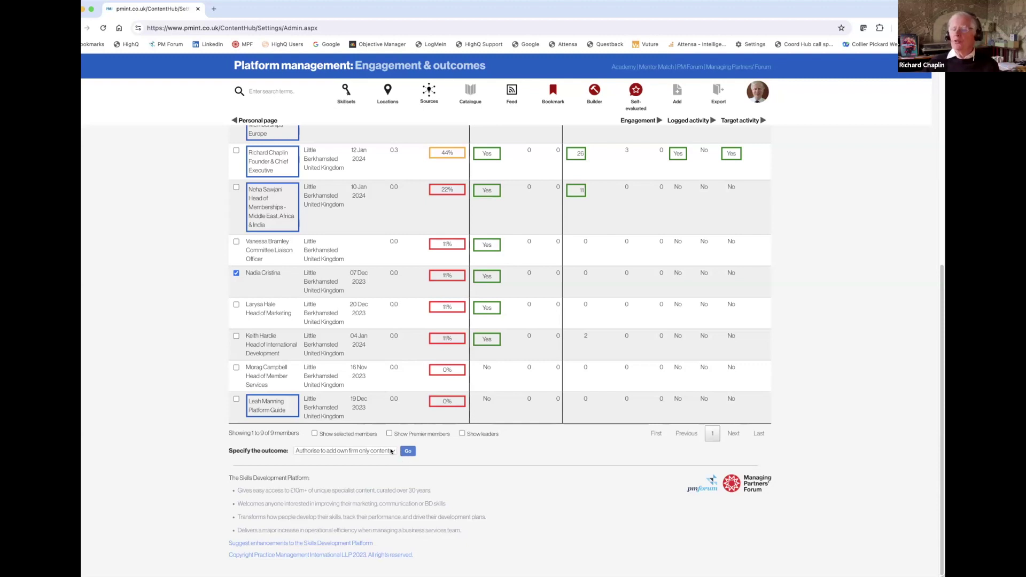
Share the '3 - Specials' playlist with the checked member using the Share playlists outcome.
click(391, 451)
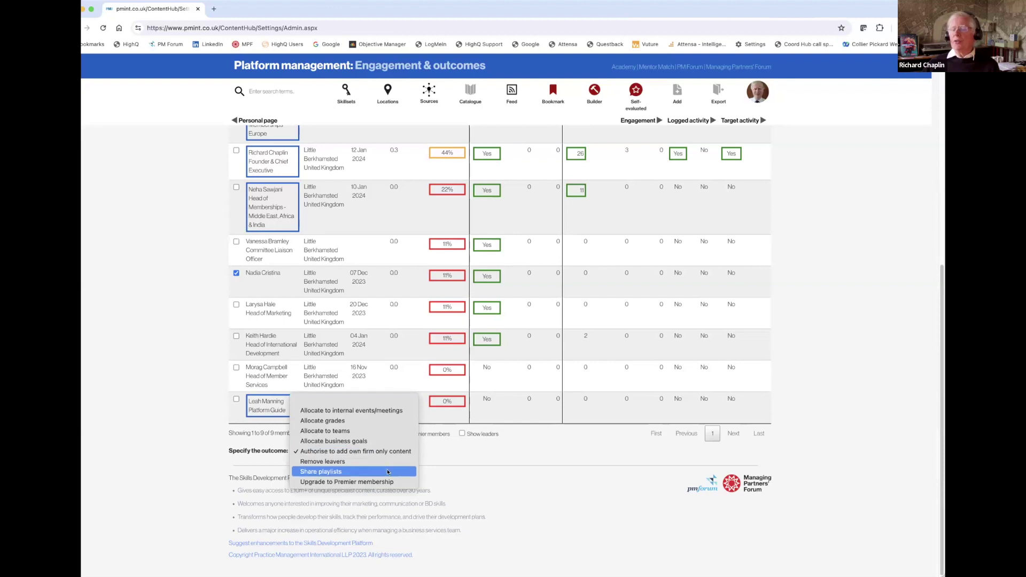
click(387, 471)
click(529, 452)
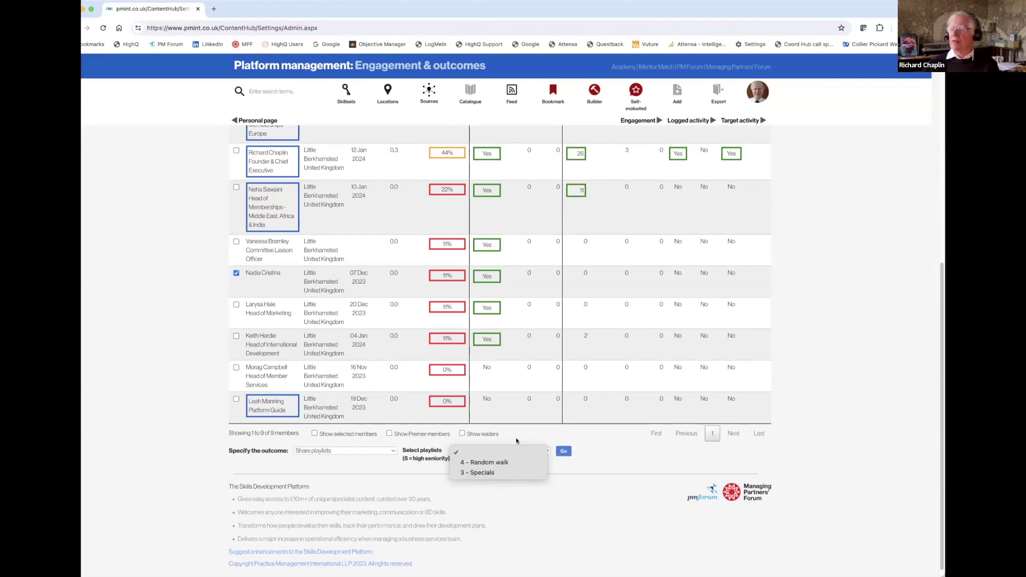
click(496, 473)
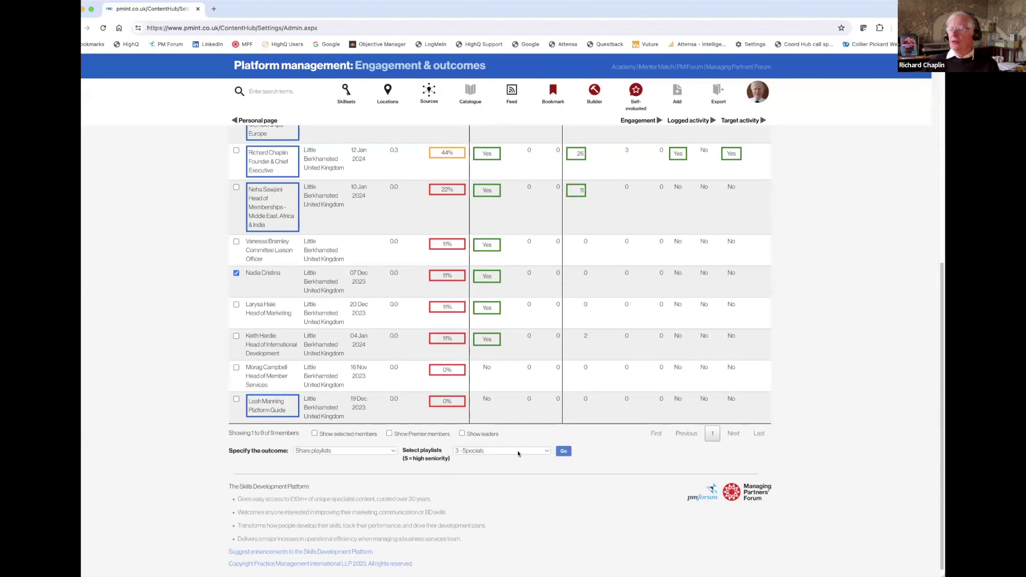
click(564, 452)
click(388, 453)
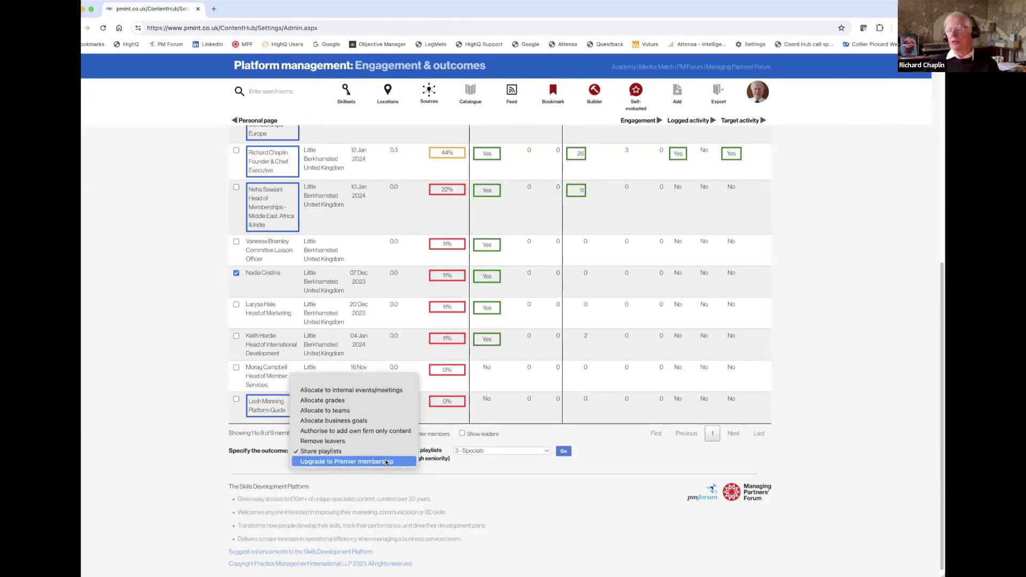
Apply 'Upgrade to Premier membership', review the 4-licence upgrade order, and close it without ordering.
click(386, 462)
click(408, 452)
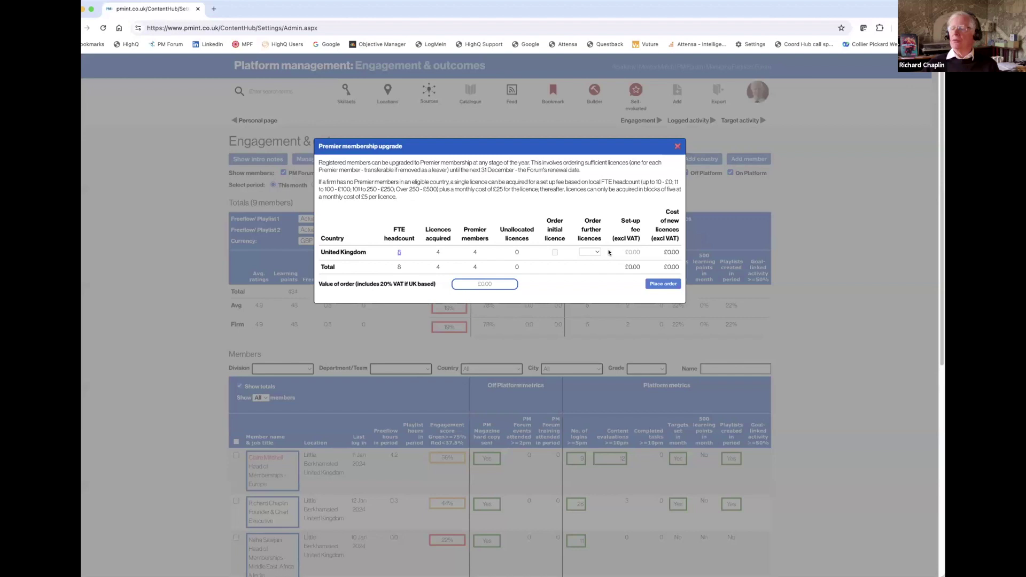
click(676, 146)
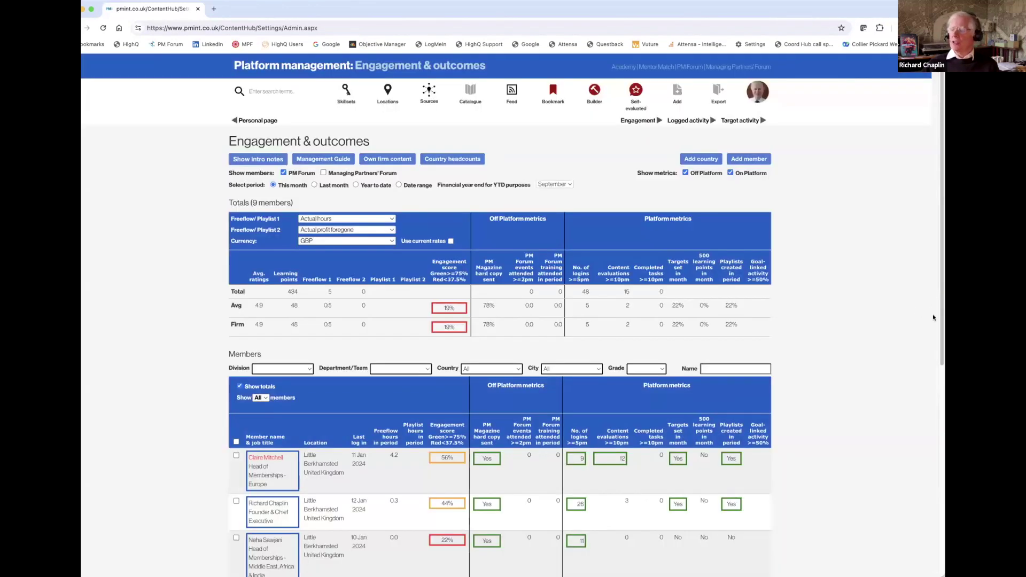
Scroll through the nine-member engagement table, then open the profile avatar's Platform management menu.
scroll(933, 317, down, 5)
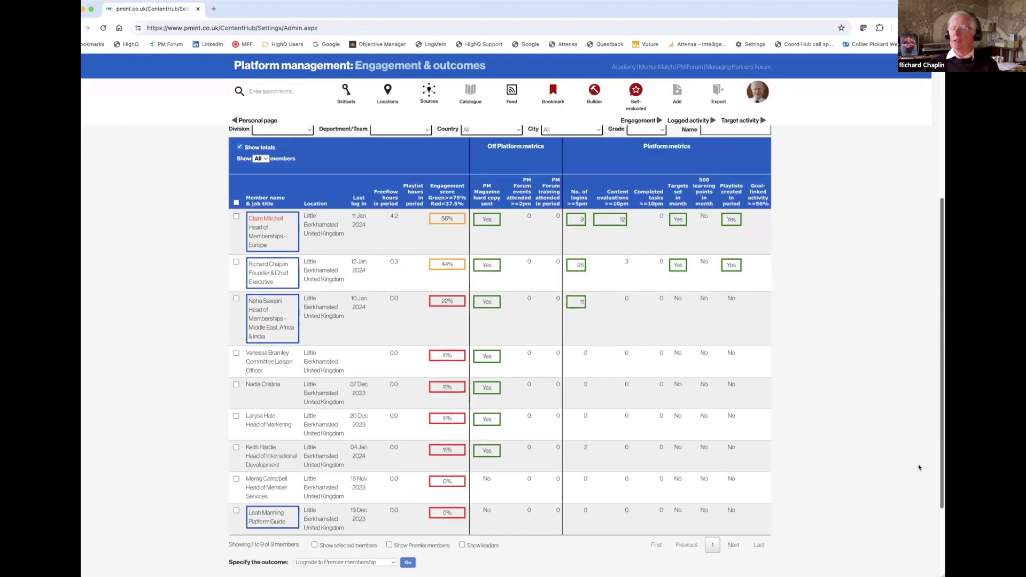
scroll(918, 467, up, 2)
scroll(919, 429, down, 3)
scroll(911, 486, up, 7)
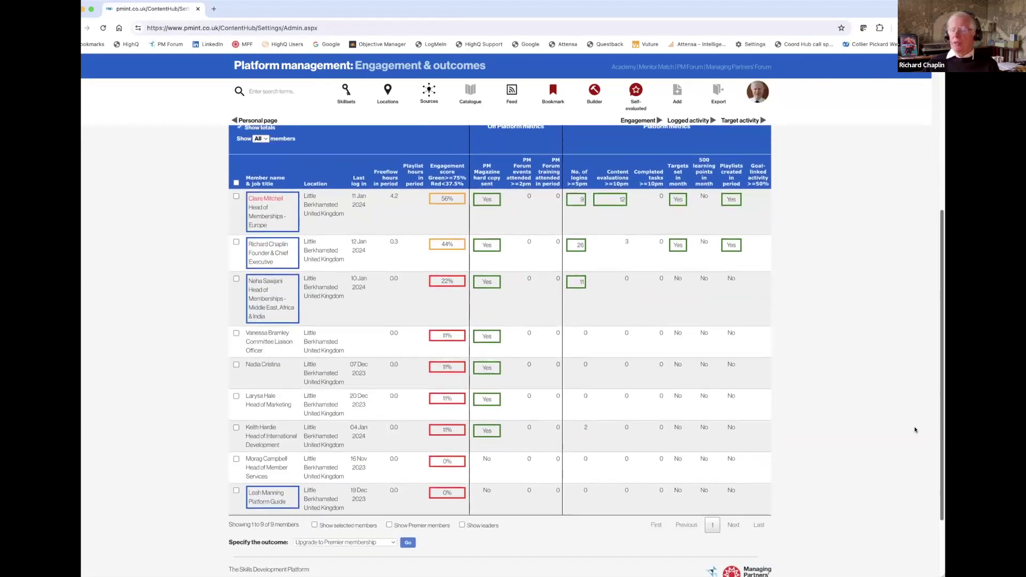
scroll(919, 352, down, 8)
scroll(904, 536, up, 5)
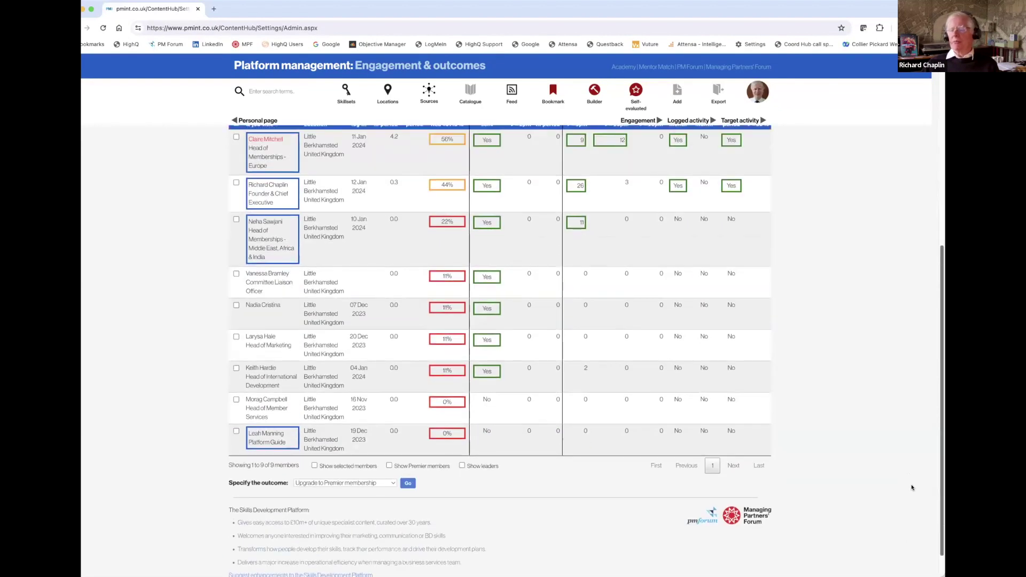
scroll(918, 404, down, 5)
scroll(906, 529, up, 5)
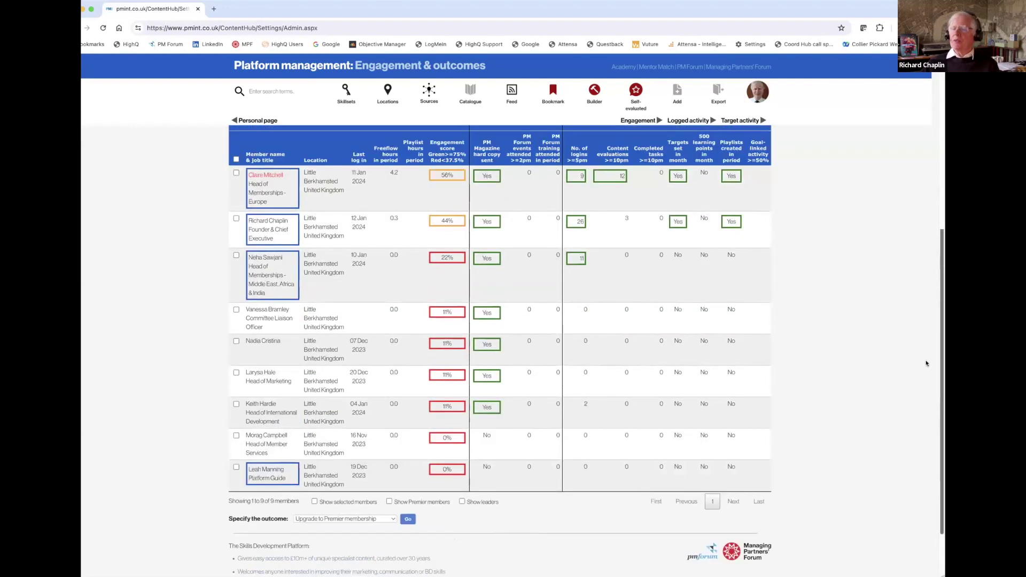
scroll(912, 549, down, 5)
scroll(928, 450, up, 8)
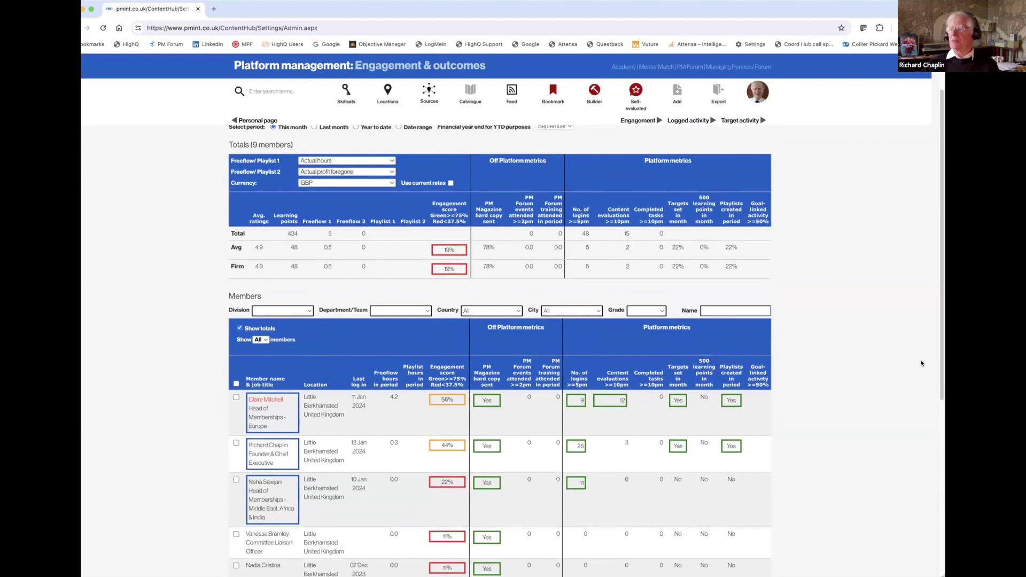
scroll(925, 350, up, 2)
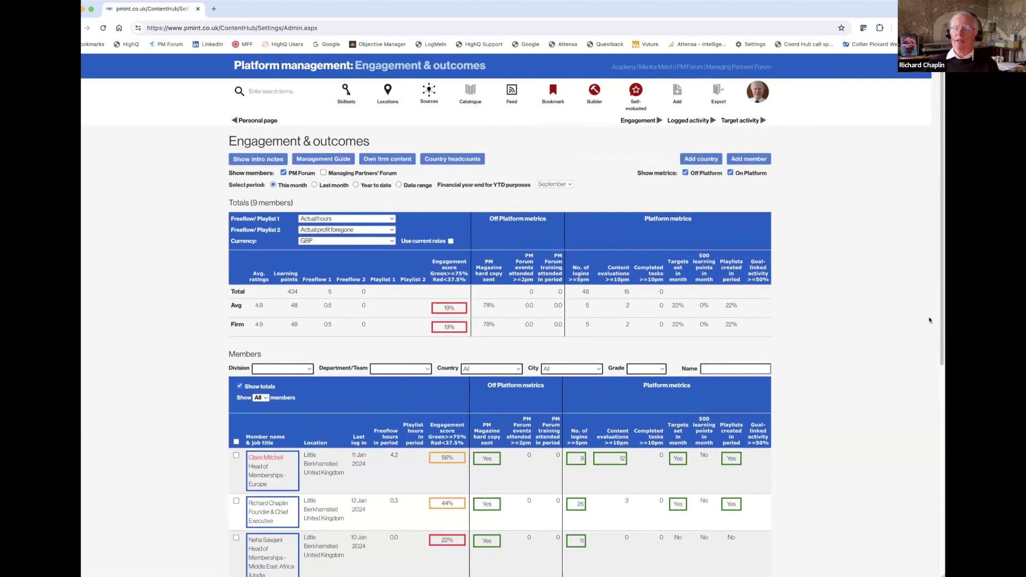
click(759, 94)
Open Set up and view the Divisions, Departments, Project Teams, Internal events and Hours & rates tabs.
mouse_move(819, 247)
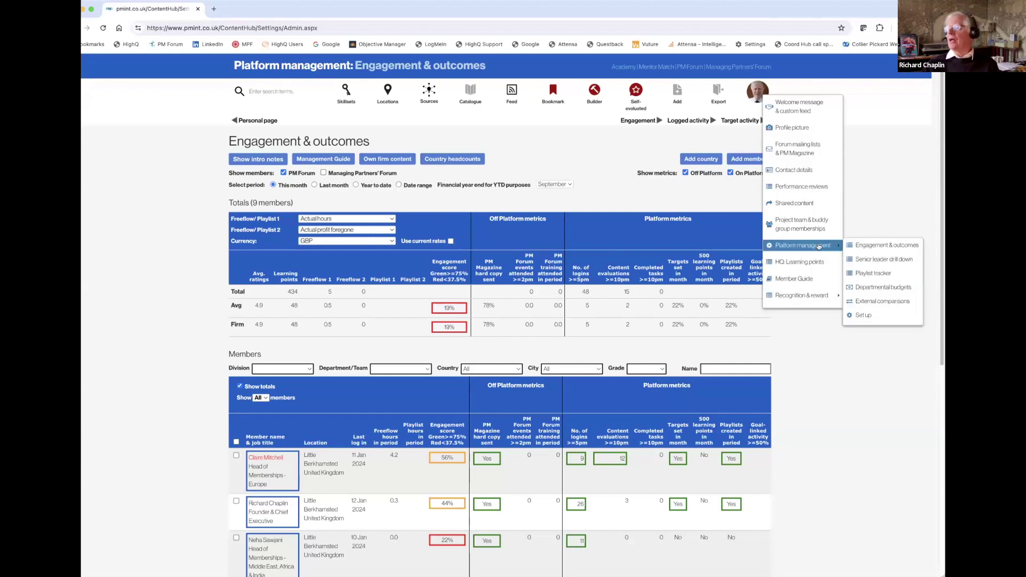
click(870, 318)
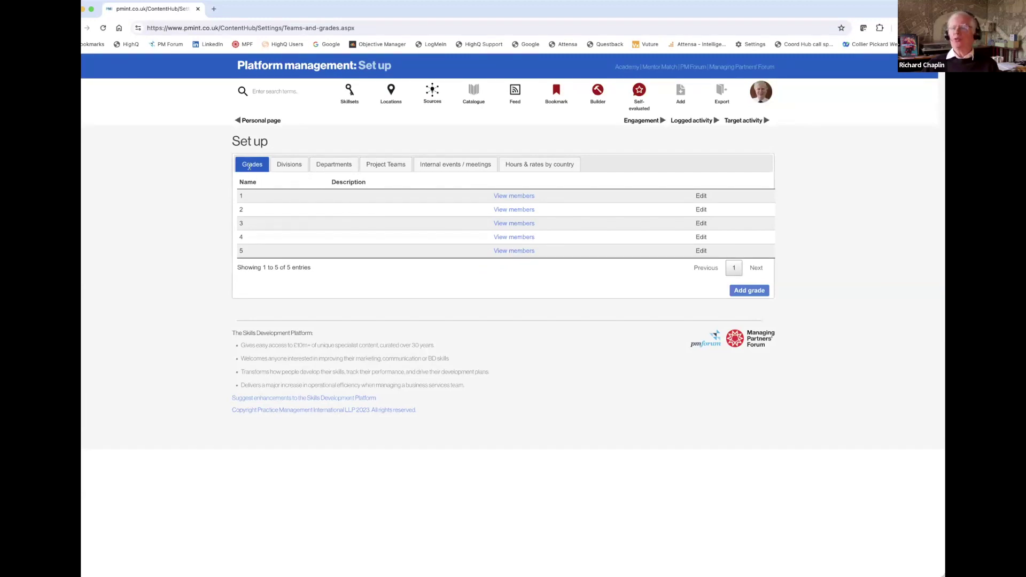
click(291, 166)
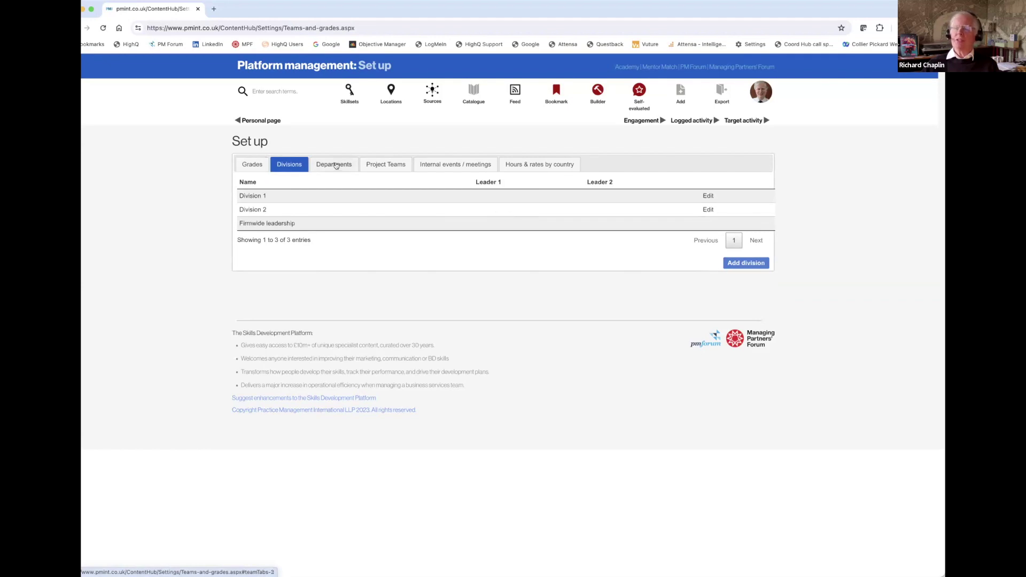
click(336, 167)
click(378, 165)
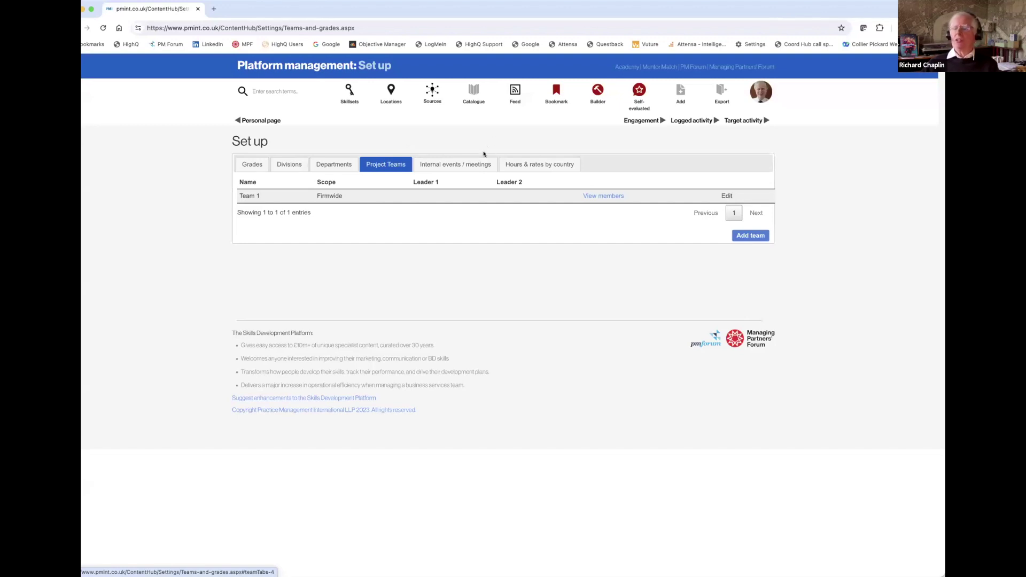
click(454, 165)
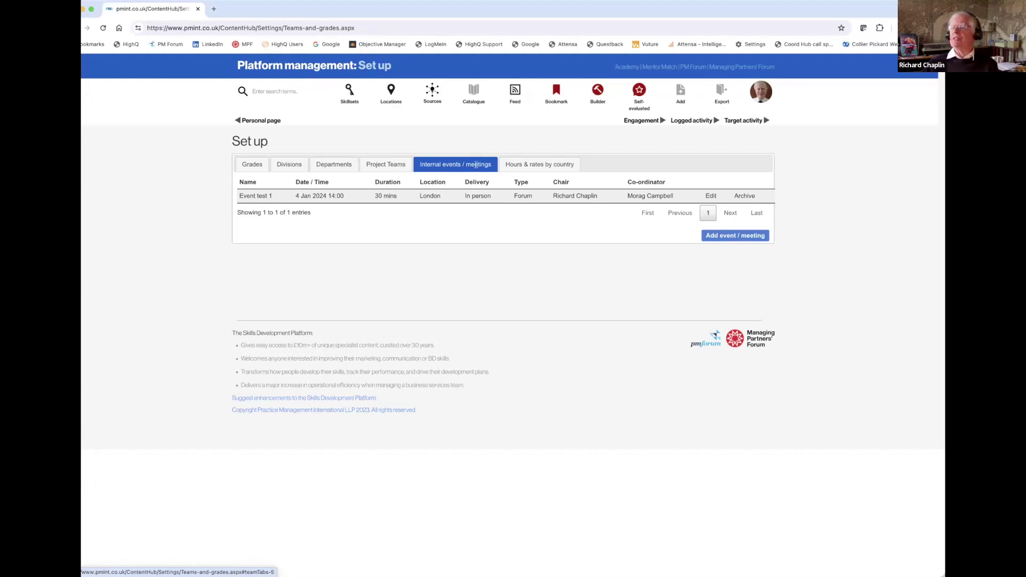
click(546, 162)
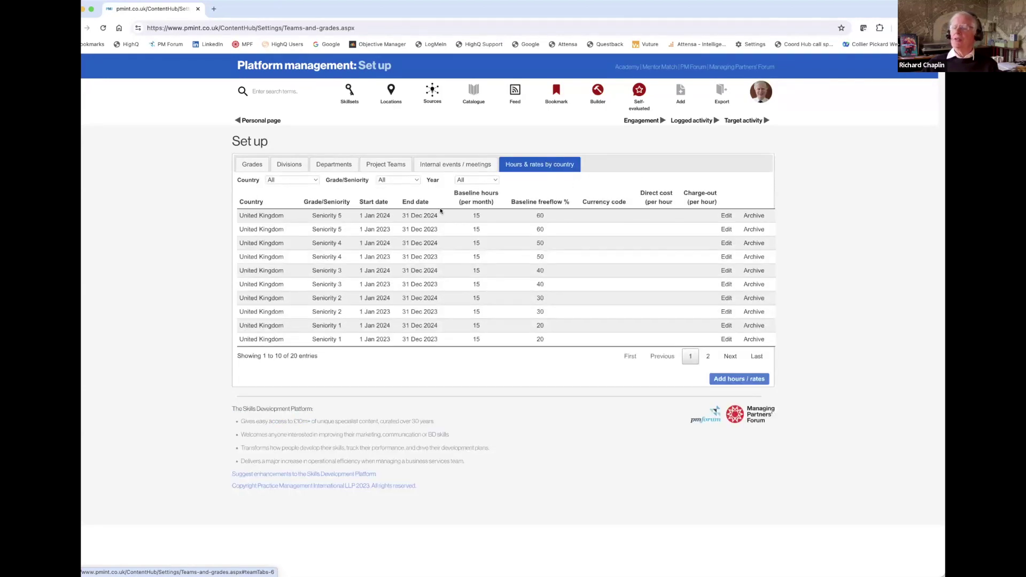
Filter the Hours & rates table to All seniorities and the year 2024.
click(416, 180)
click(396, 188)
click(492, 180)
click(483, 187)
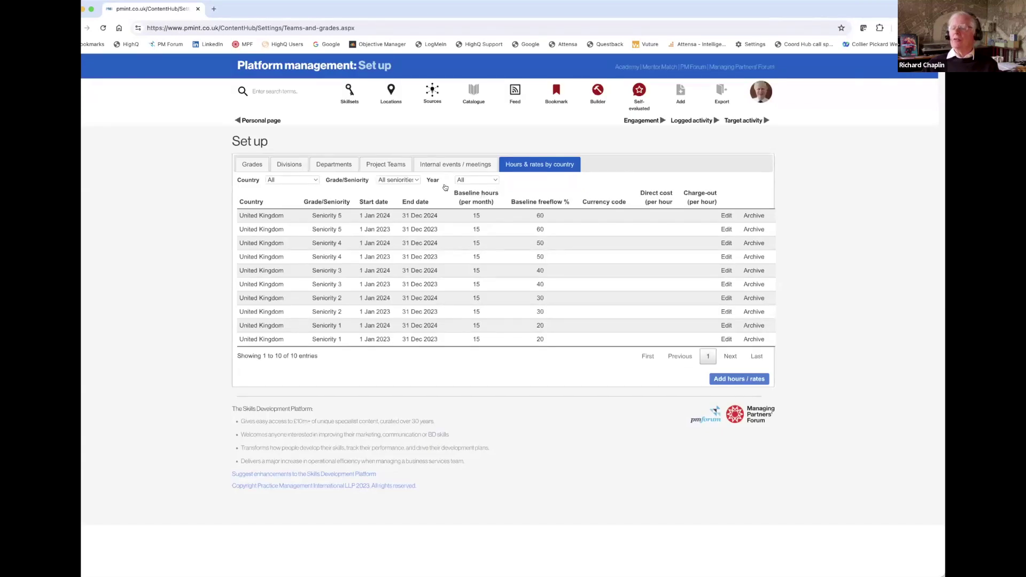
click(494, 181)
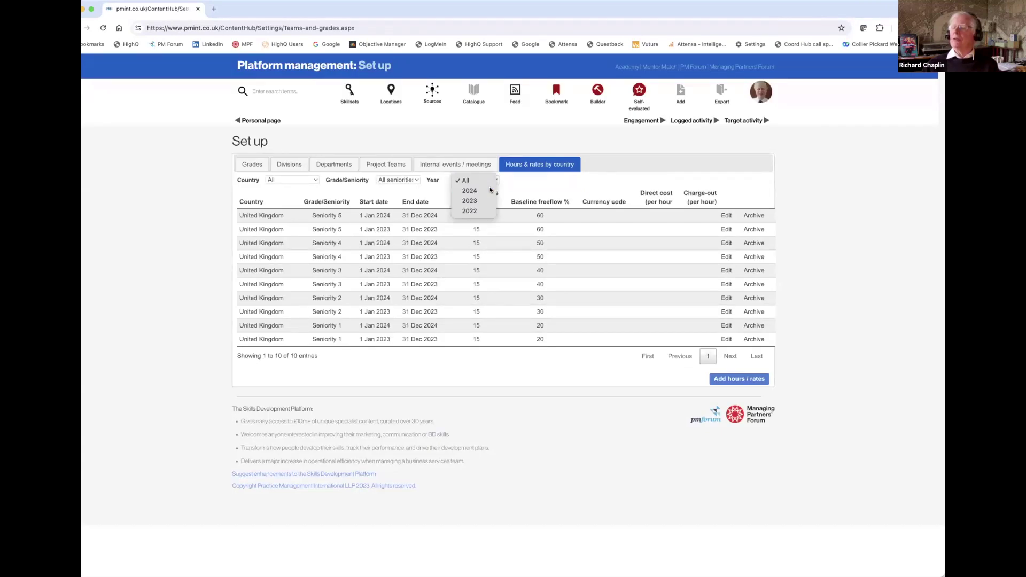
click(488, 190)
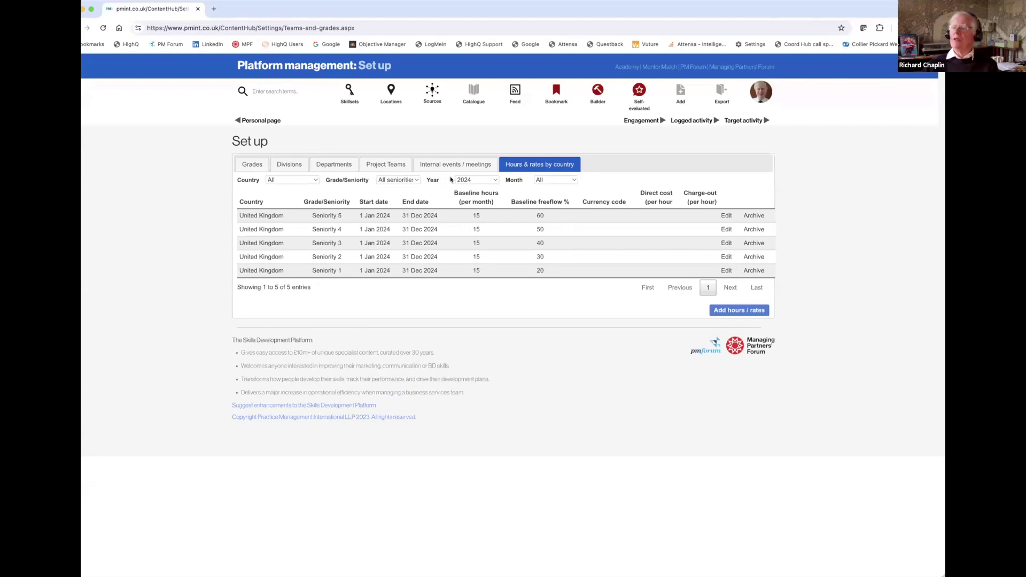
Switch the grade filter to All grades, review the £40–£200 hourly rates, then return to Project Teams.
click(416, 181)
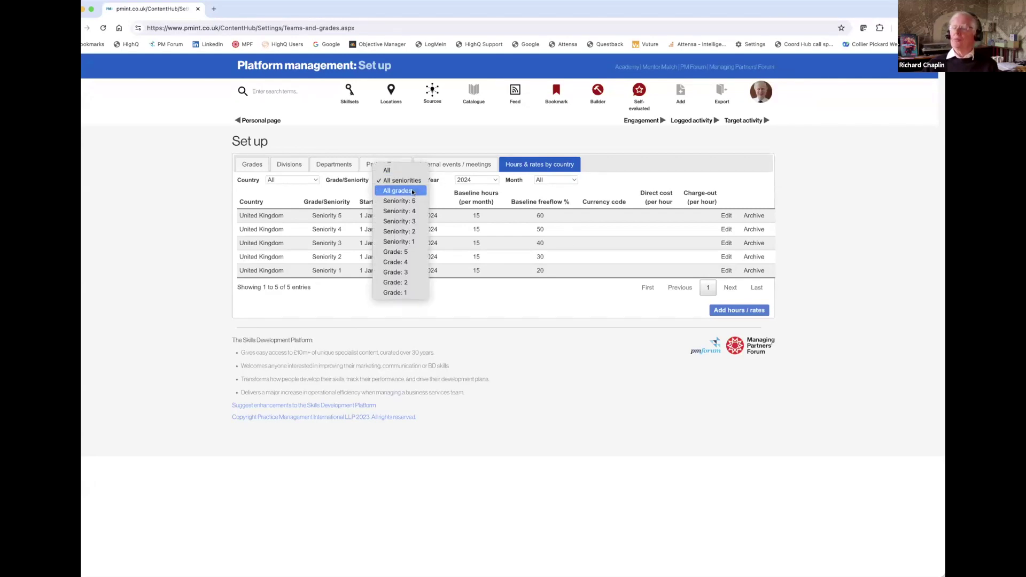
click(413, 192)
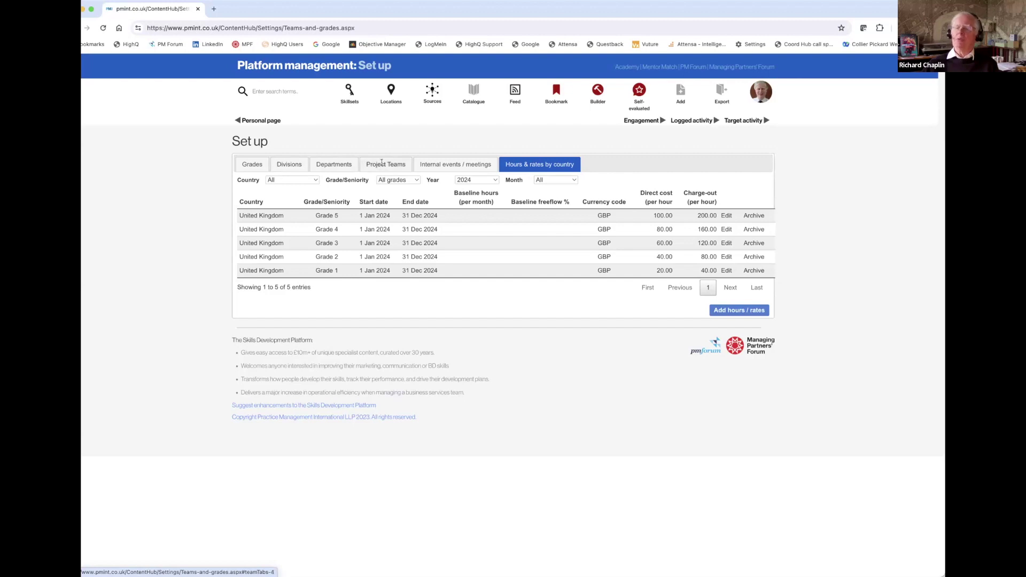
click(381, 163)
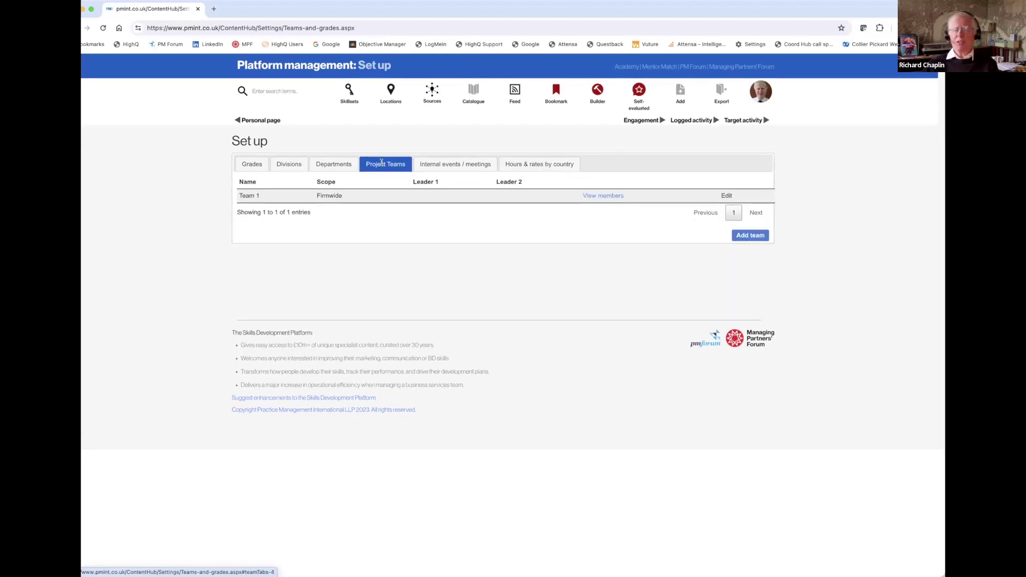